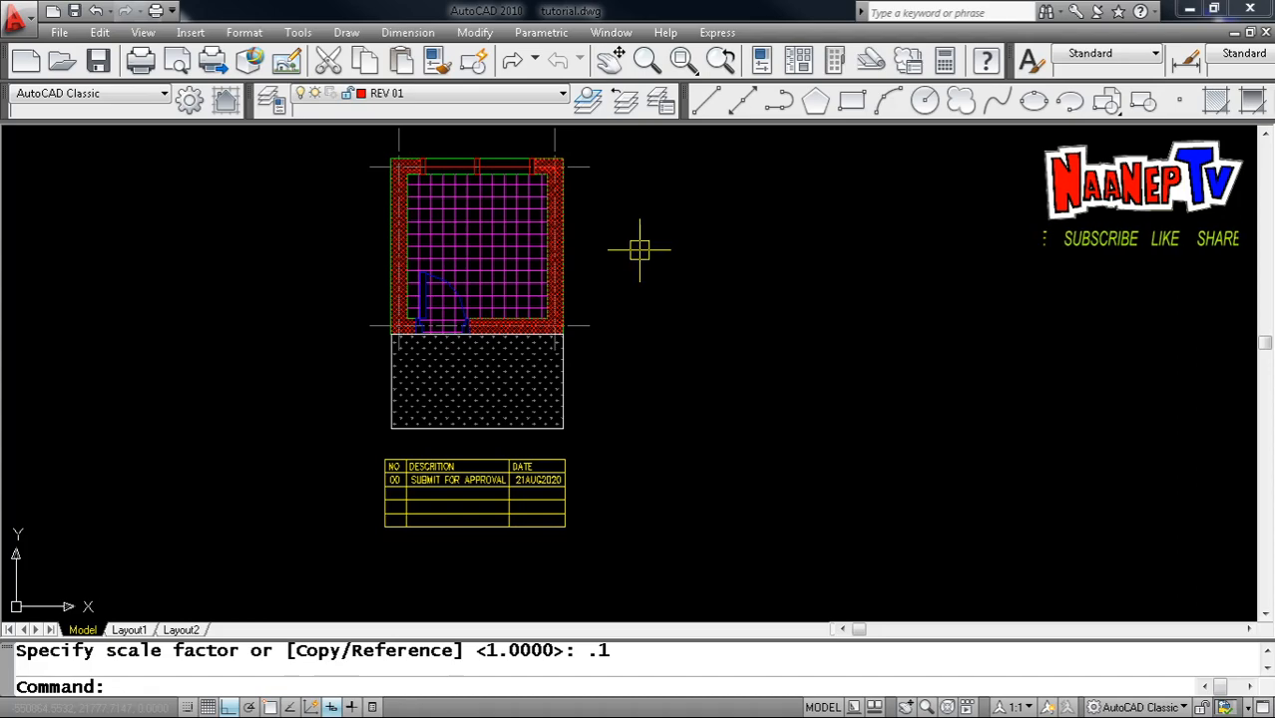
scroll(641, 250, "up", 2)
scroll(640, 250, "down", 5)
scroll(602, 266, "up", 1)
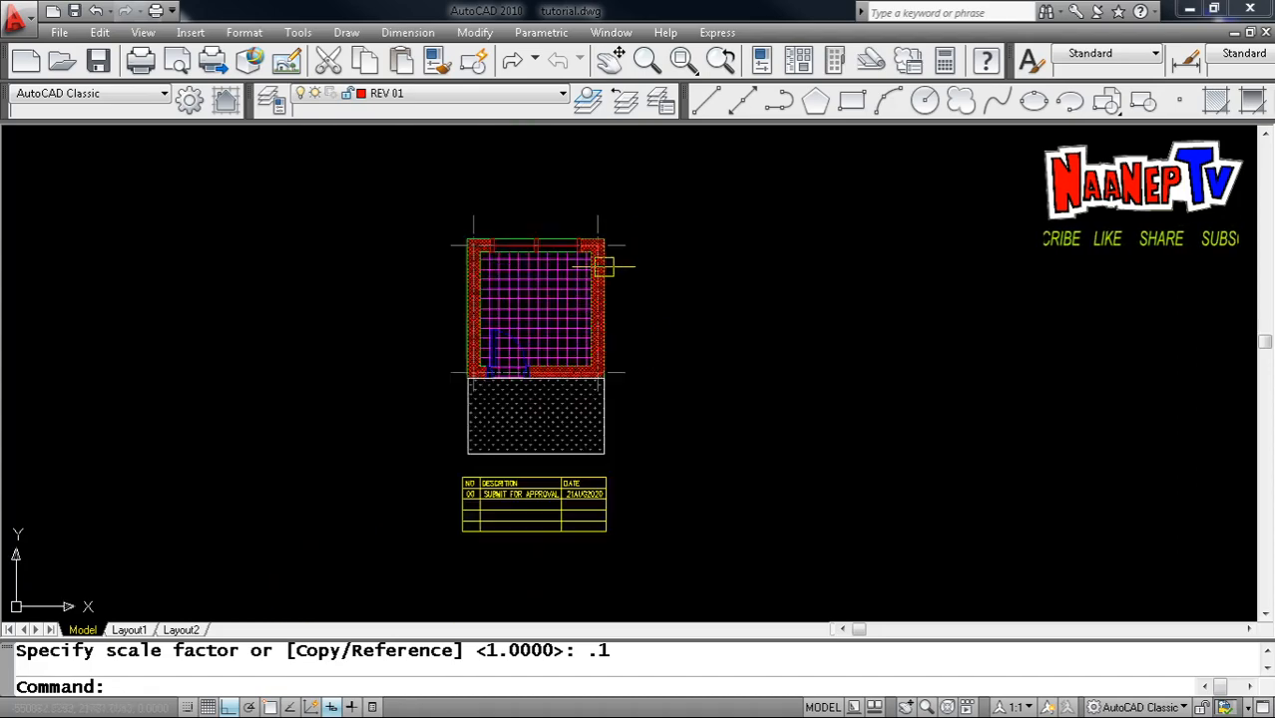
scroll(602, 266, "up", 2)
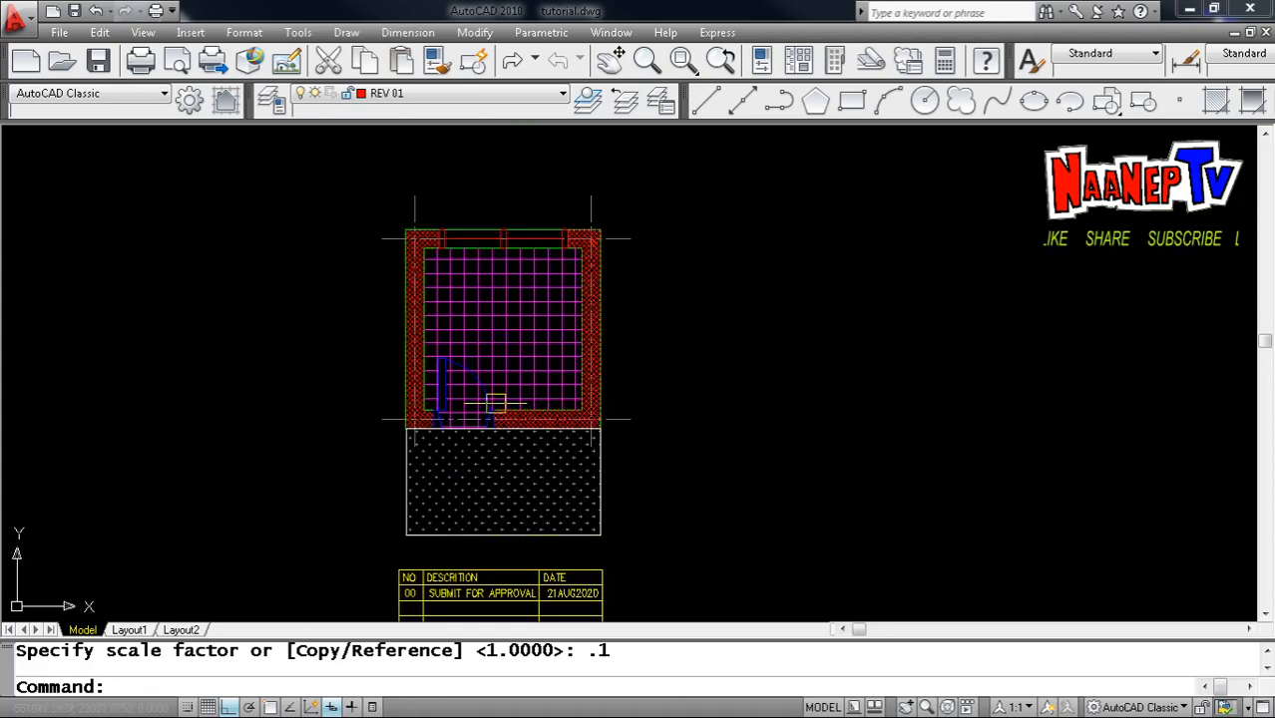
scroll(467, 207, "down", 2)
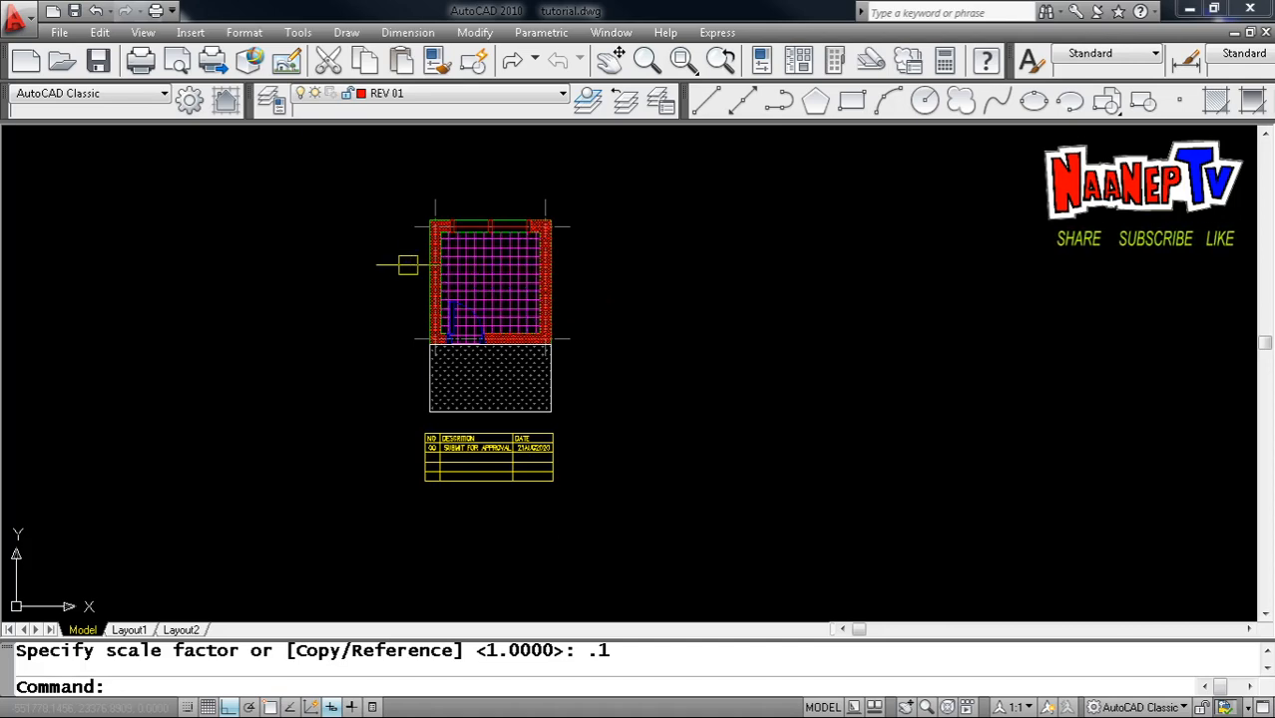
Run MVSETUP in model space without enabling paper space, and choose Metric as the units type
type("M")
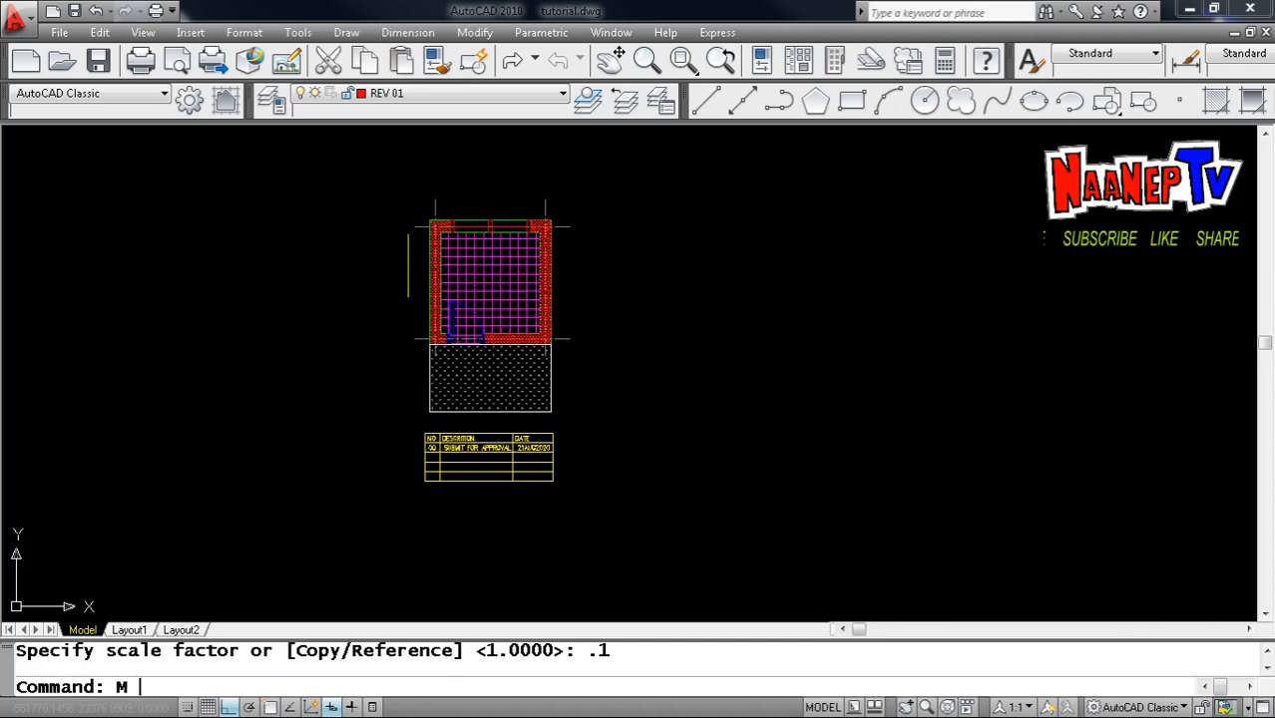
type("VS")
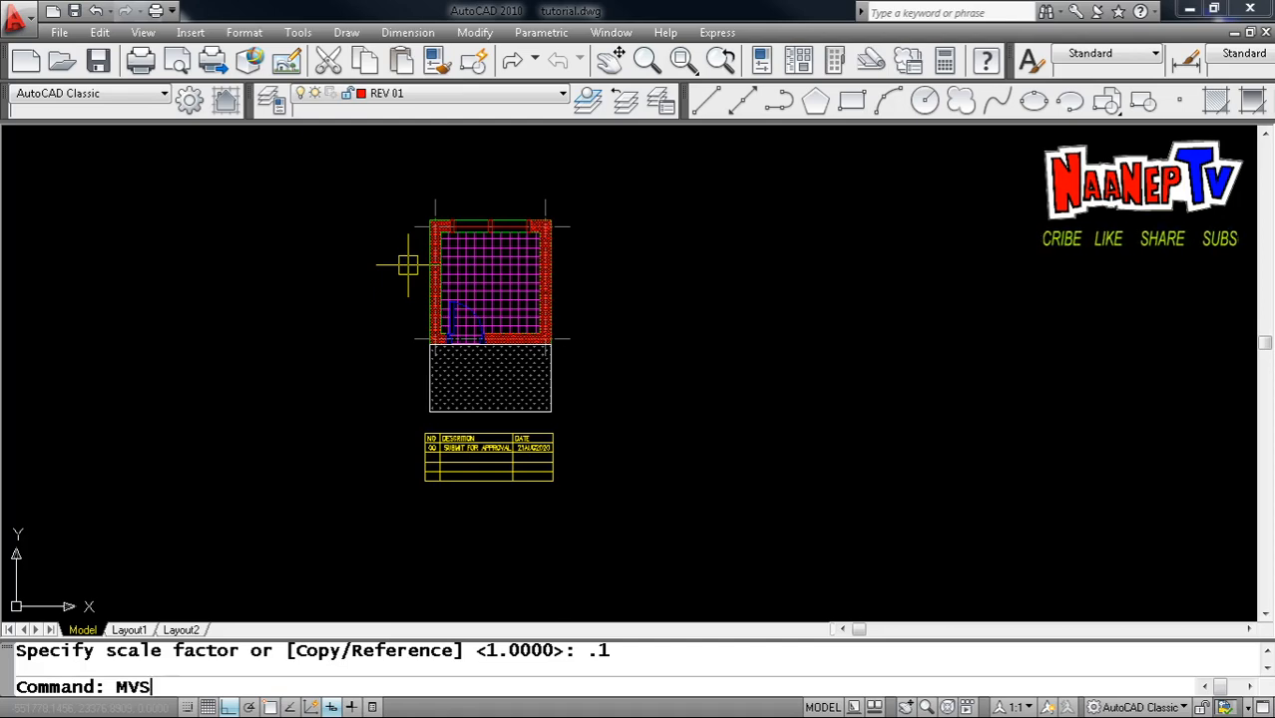
type("ETUP")
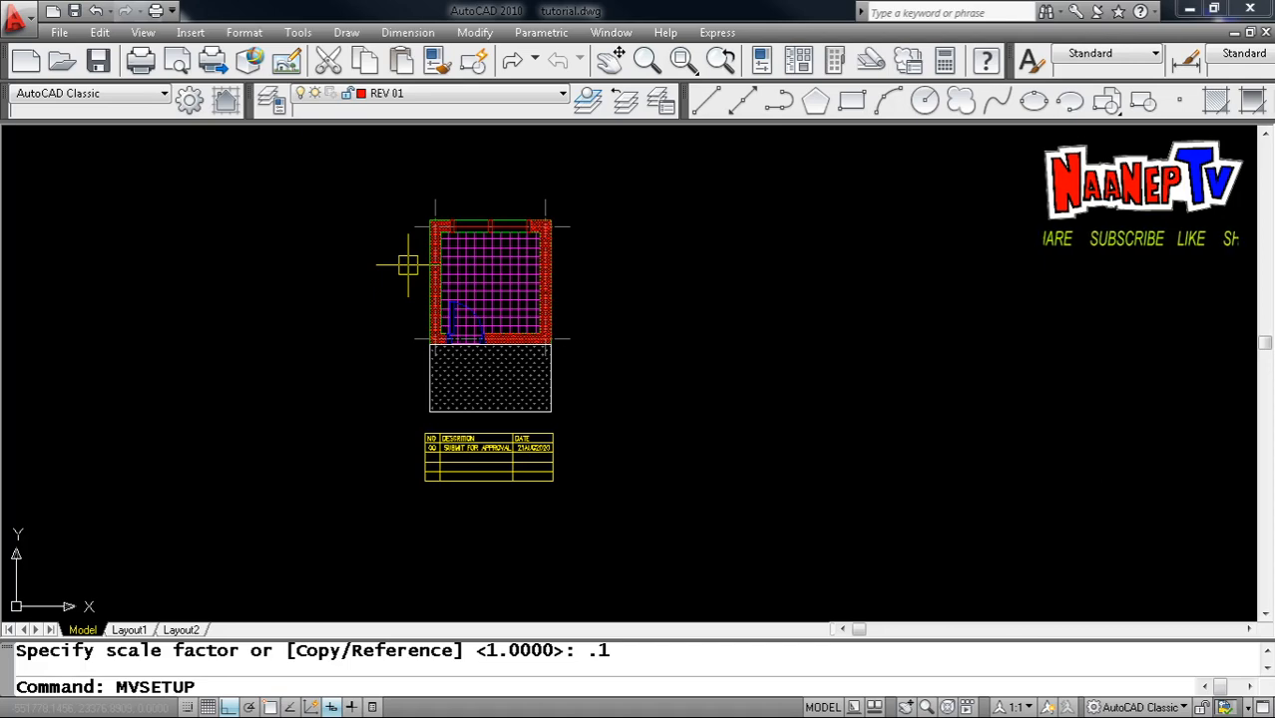
key("Return")
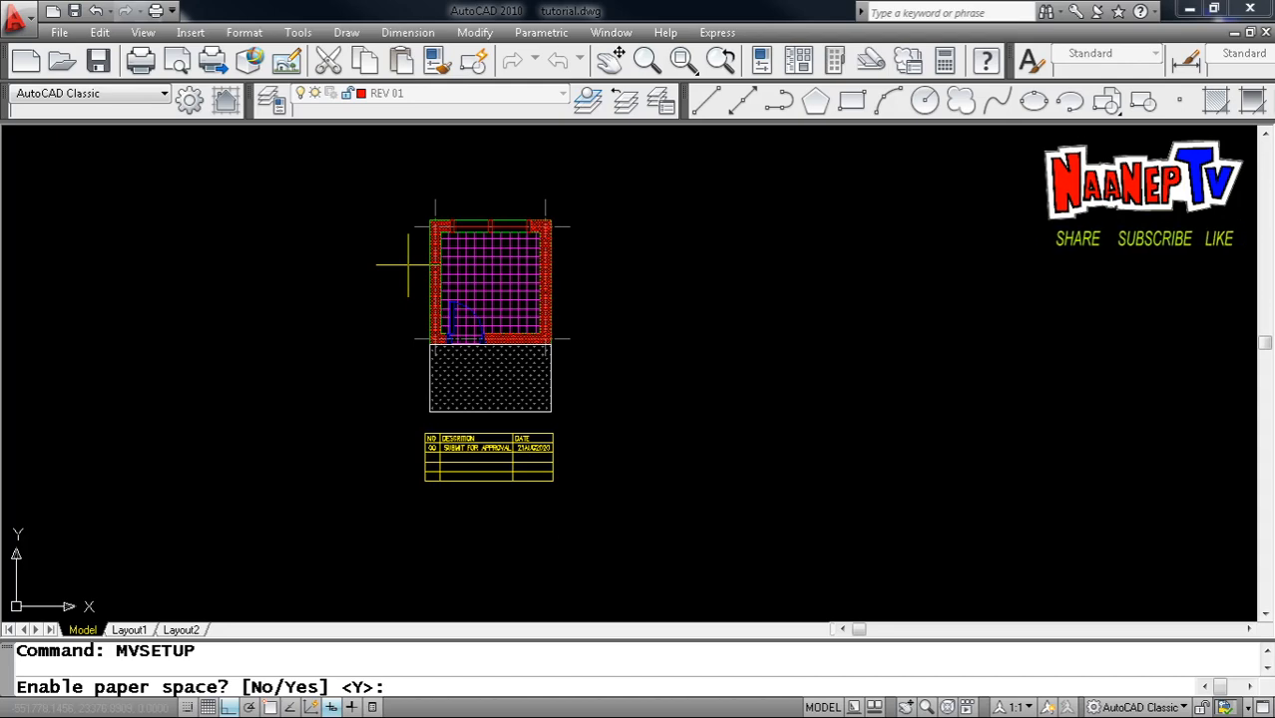
type("N")
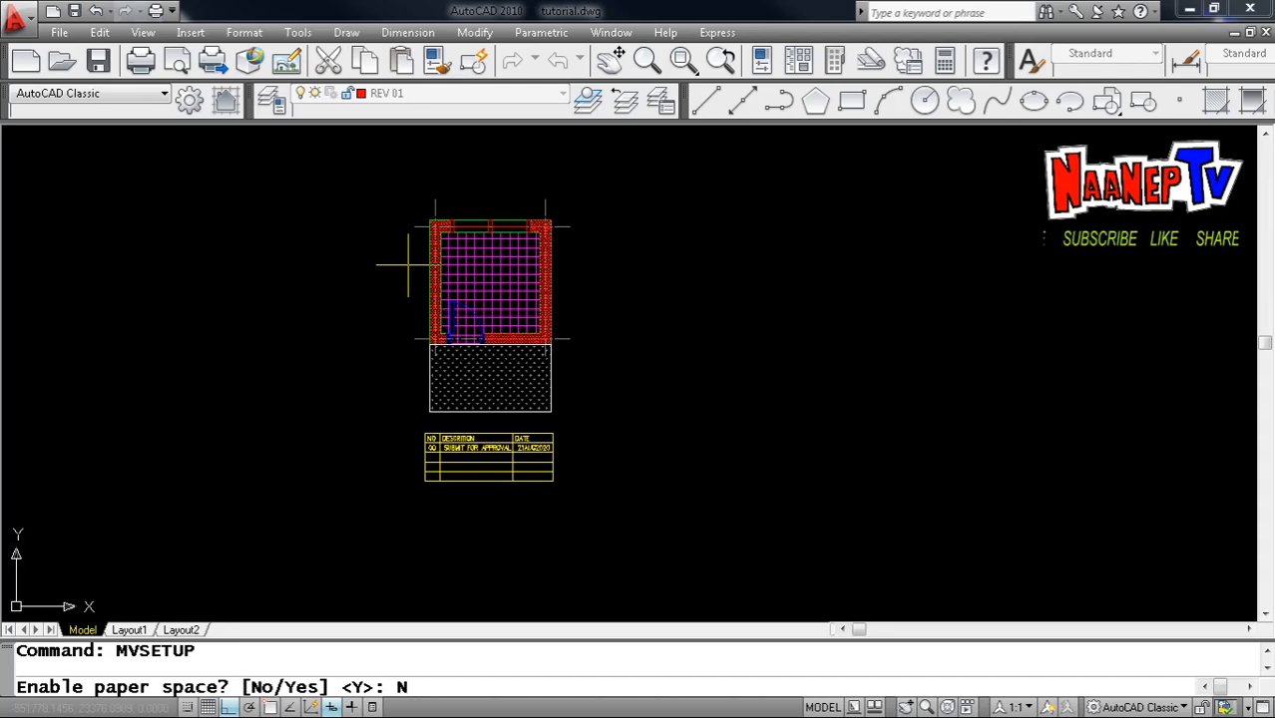
key("Return")
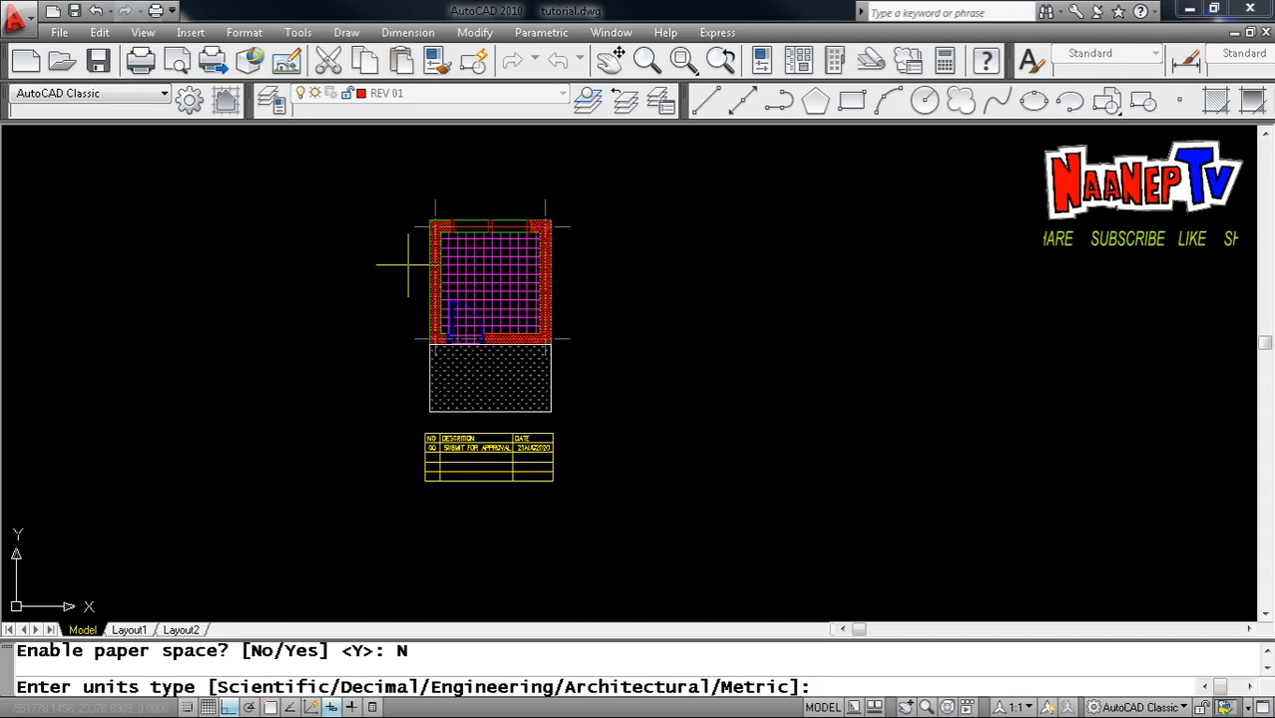
type("E")
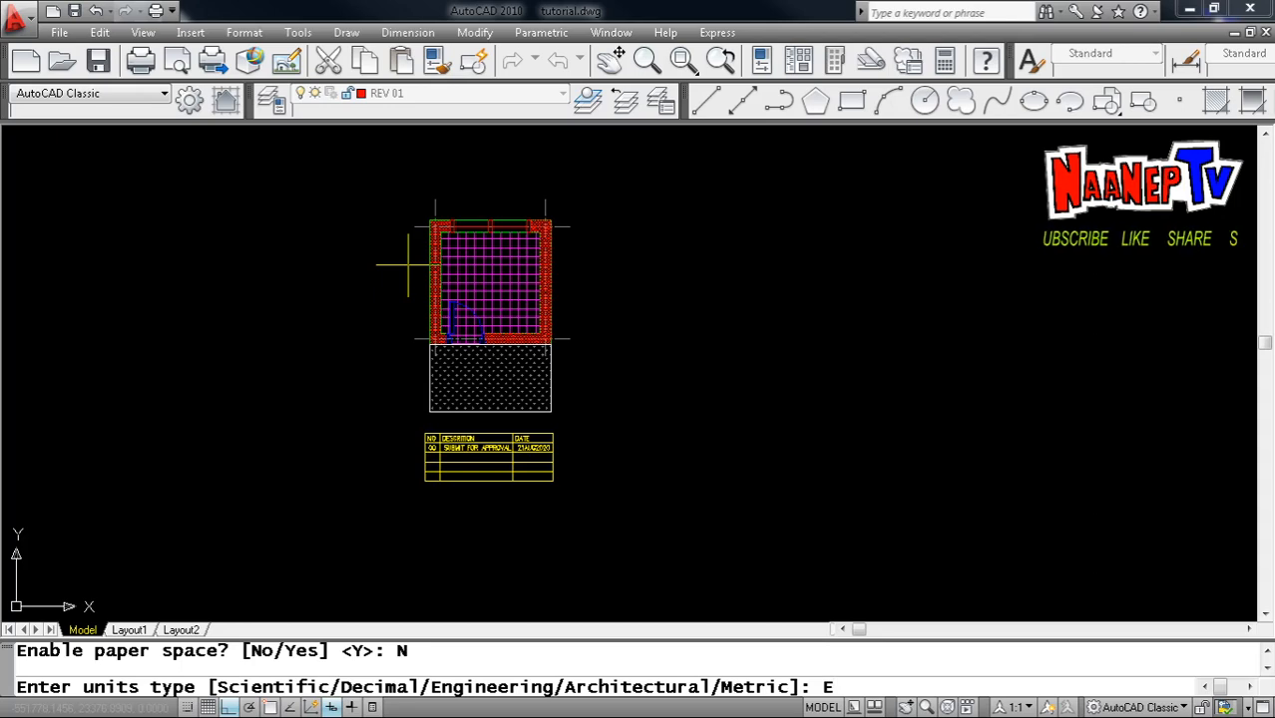
key("BackSpace")
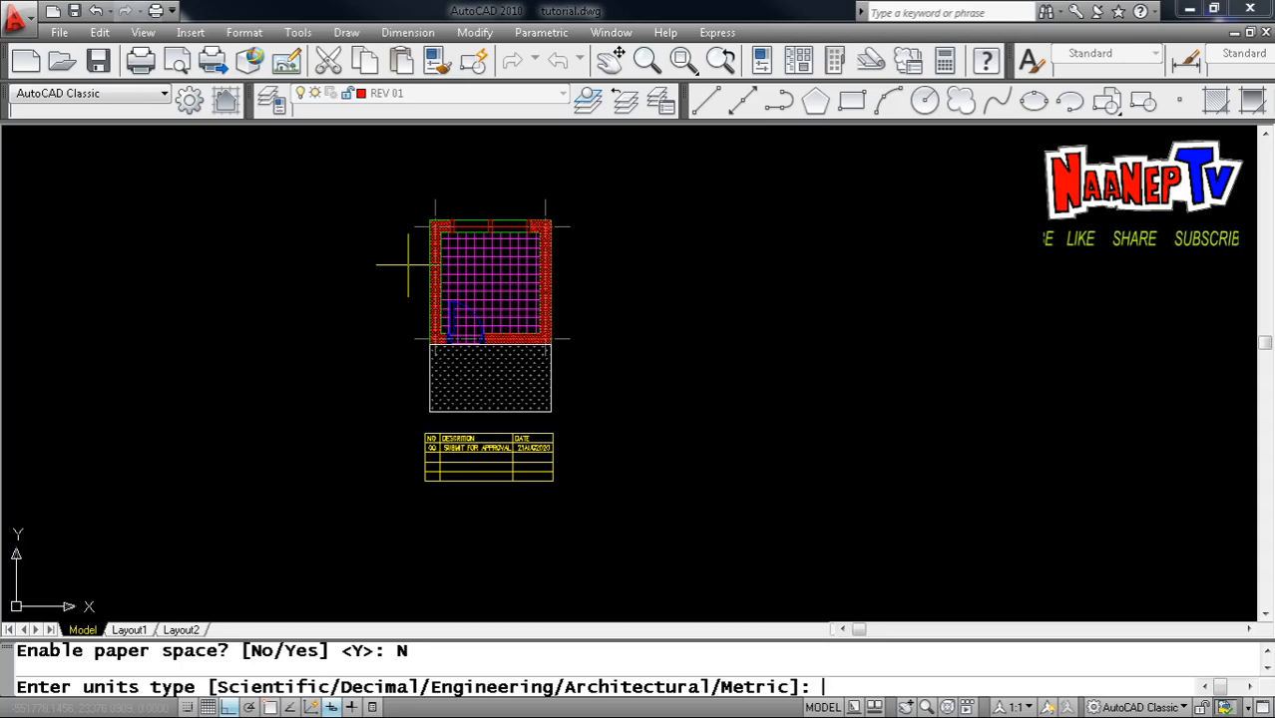
type("M")
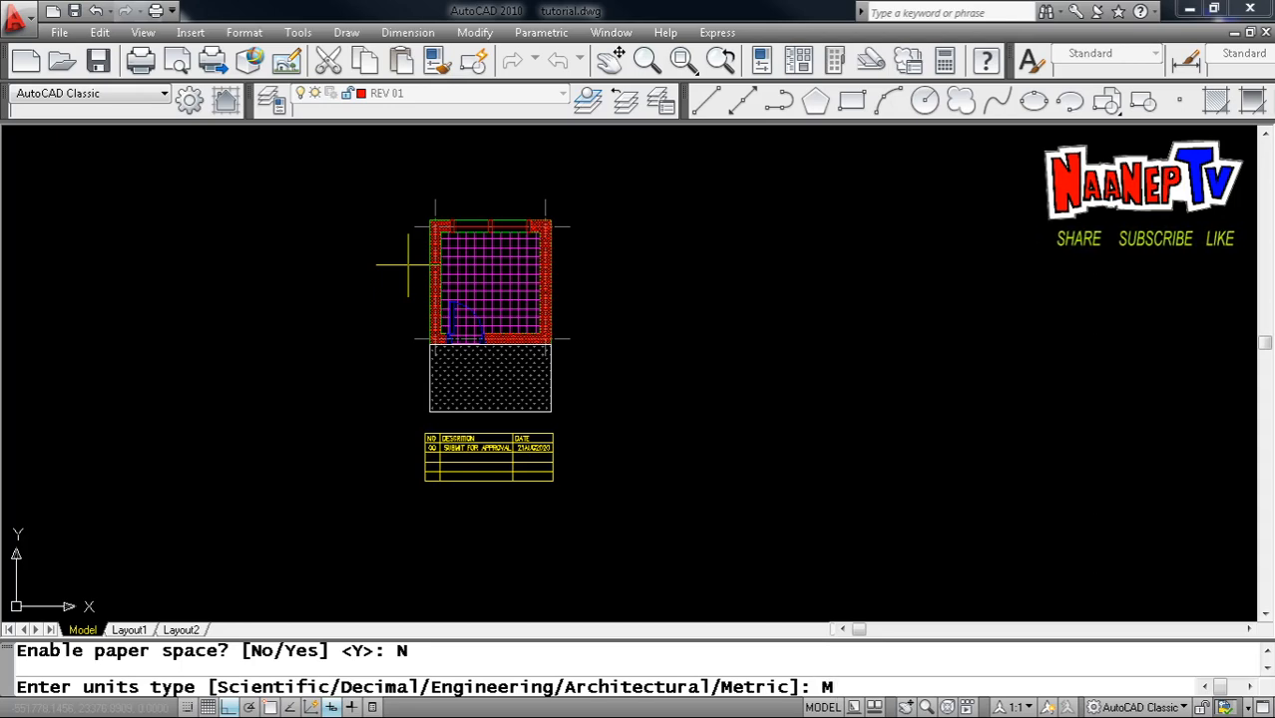
key("Return")
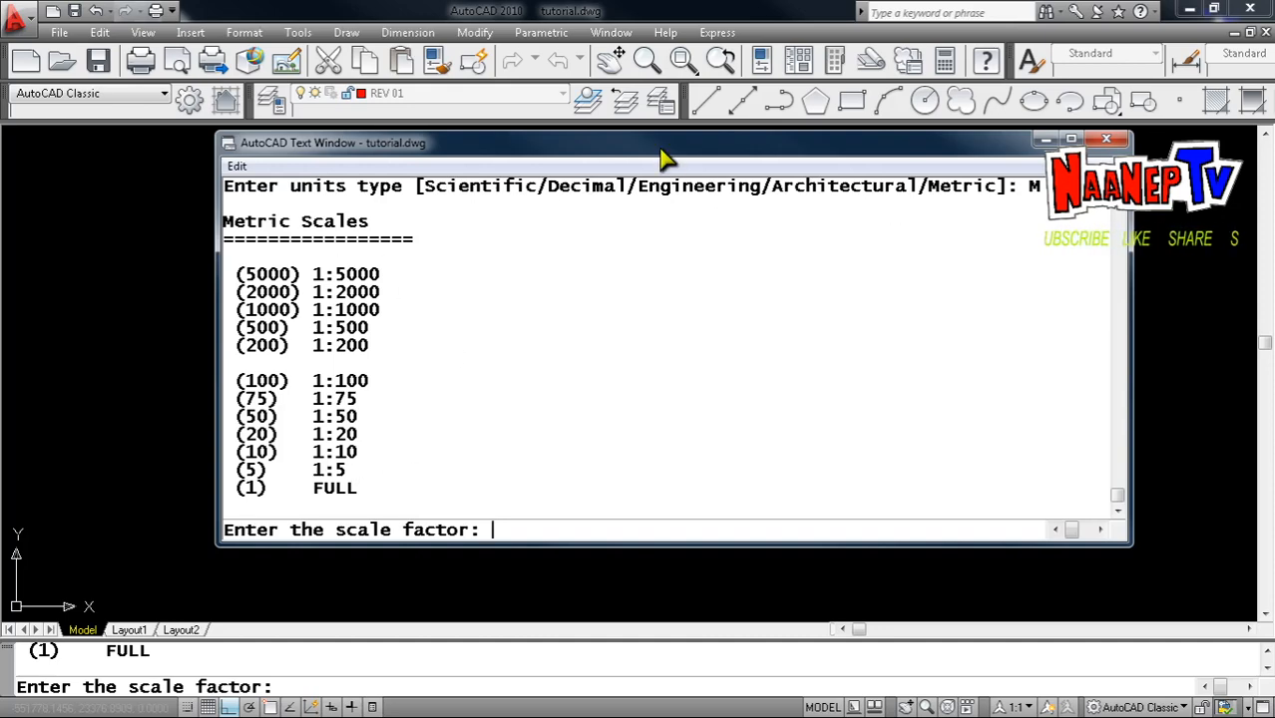
Create the sheet border with a scale factor of 50, a paper width of 210 and a paper height of 298
left_click_drag(663, 155, 629, 134)
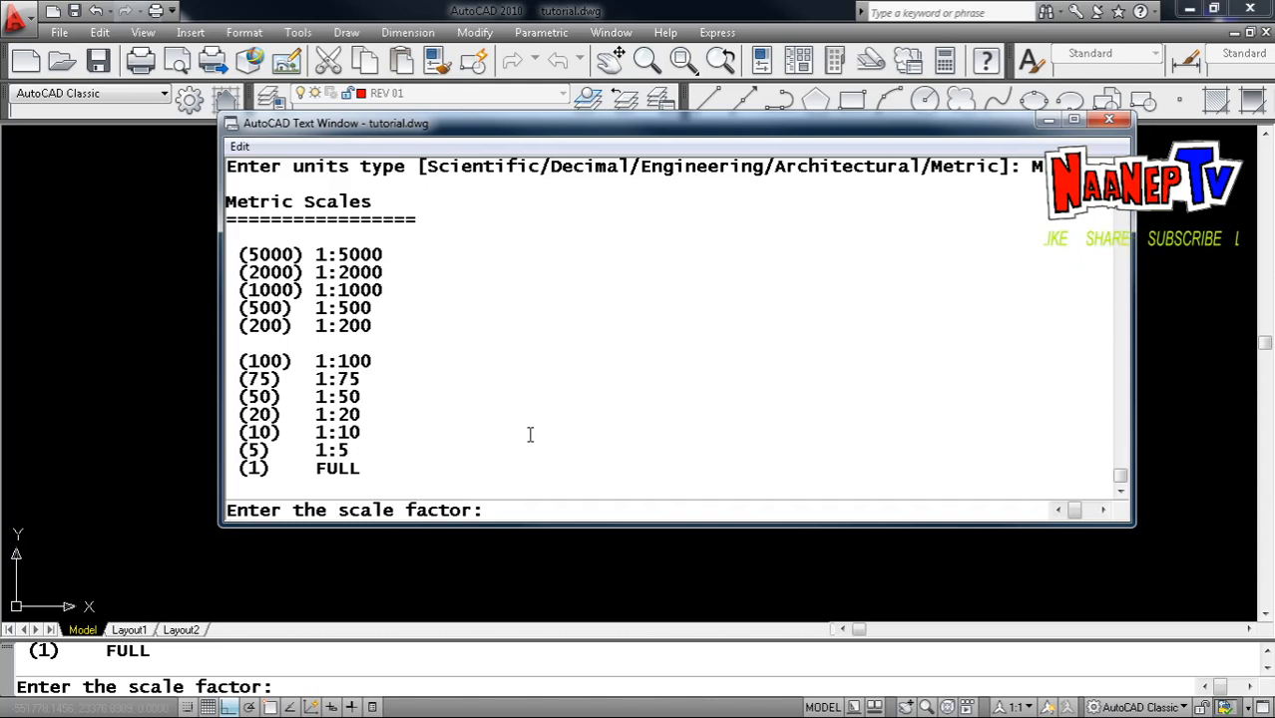
type("50")
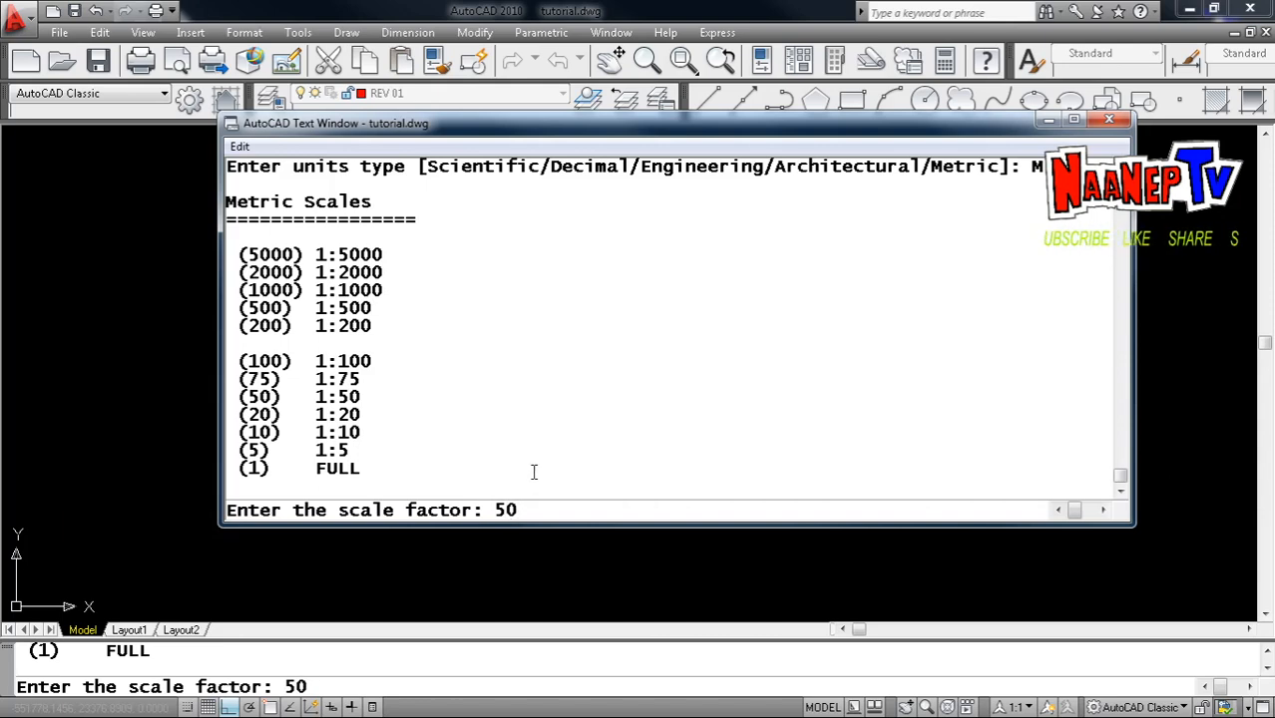
key("Return")
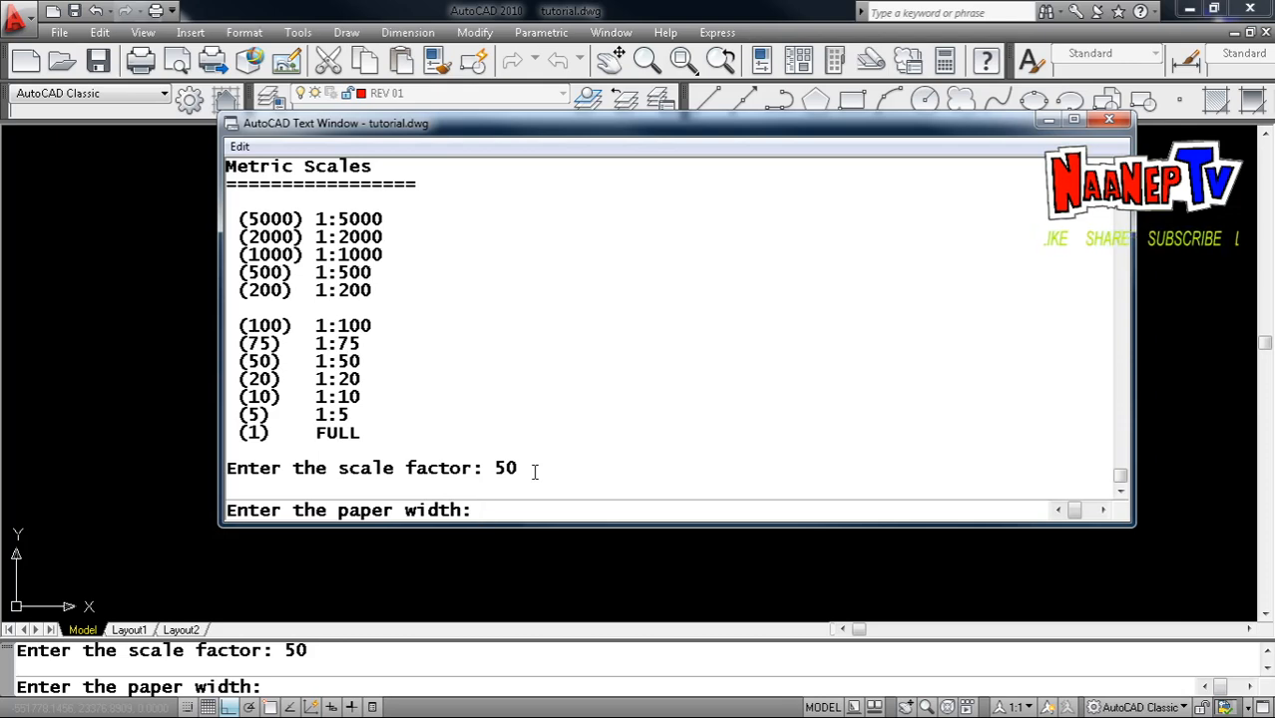
type("21")
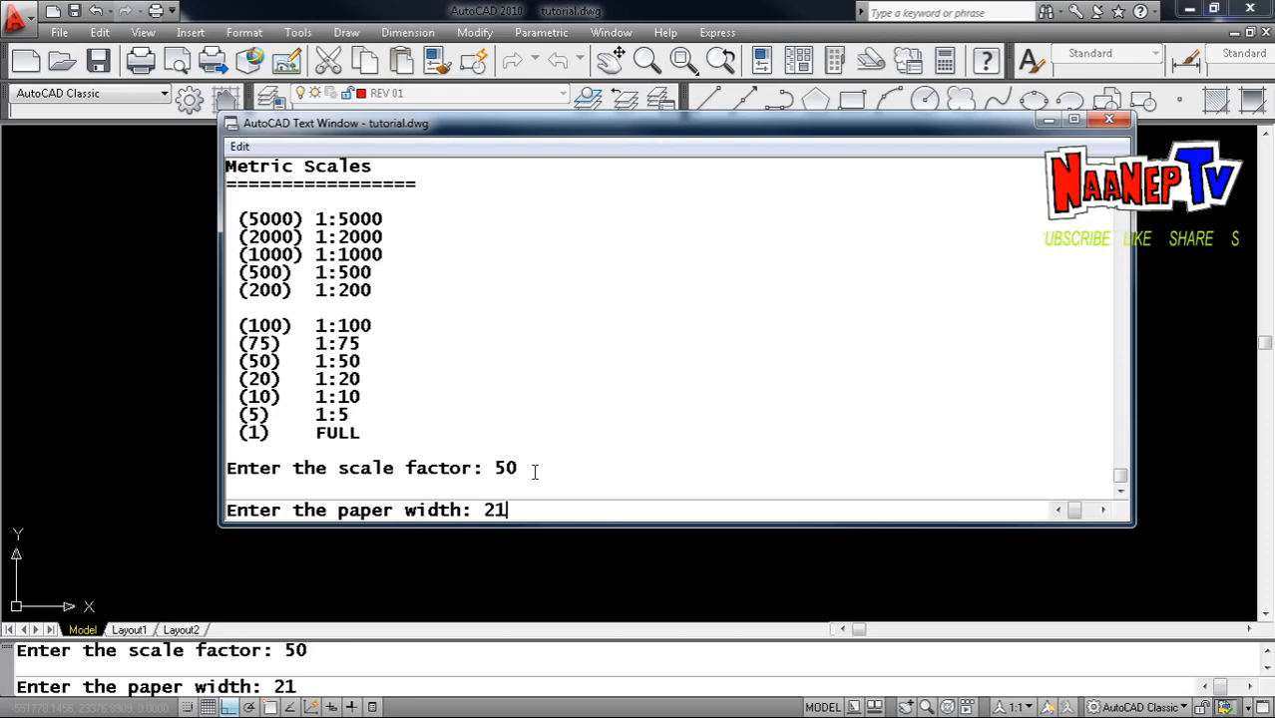
type("0")
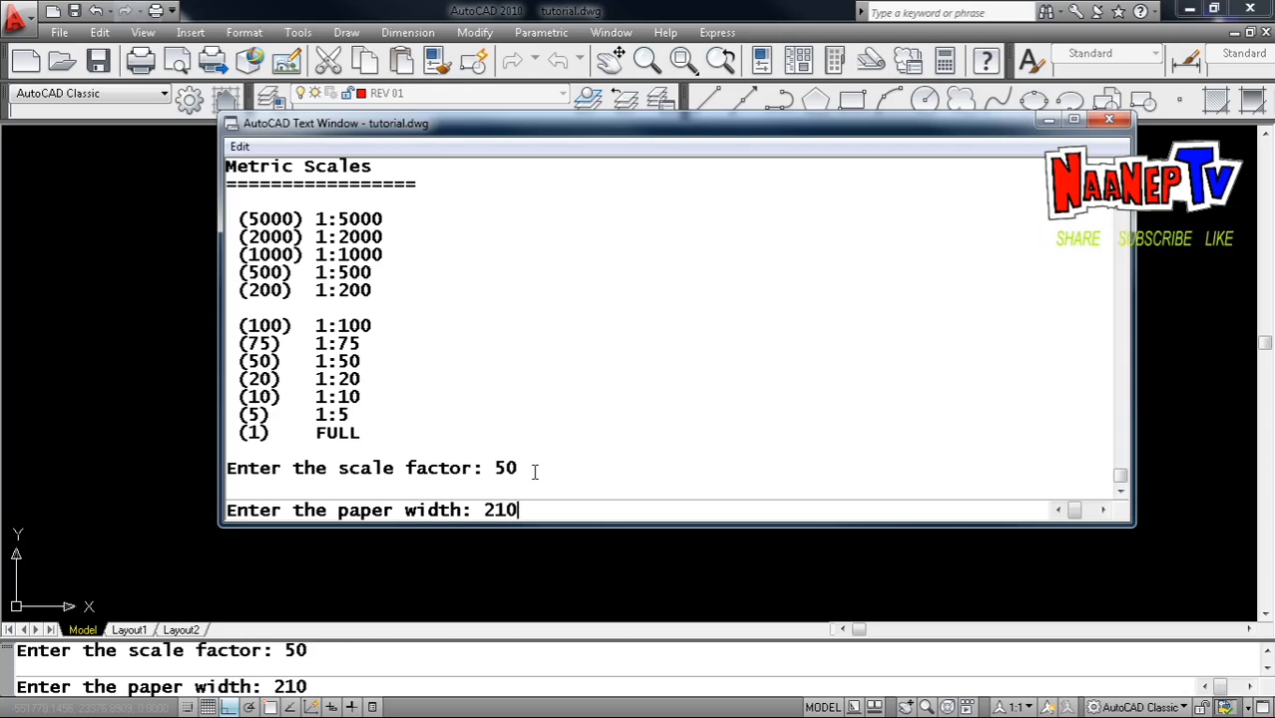
key("Return")
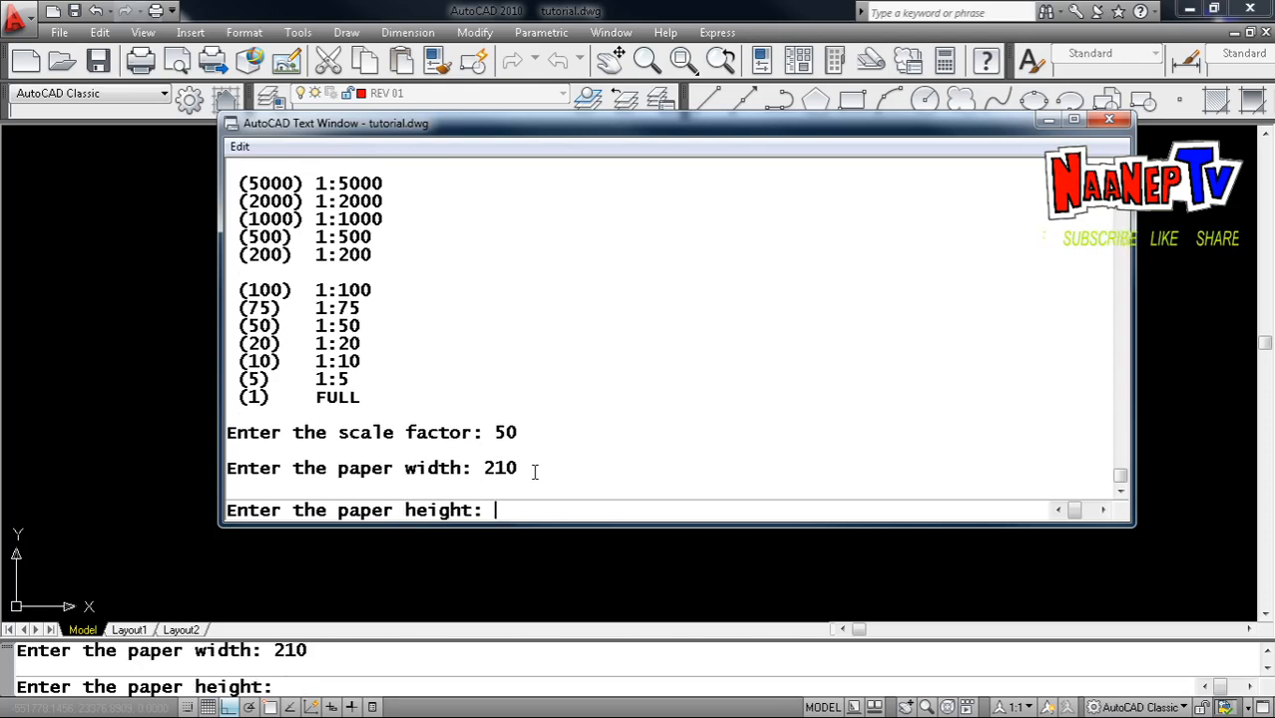
type("2")
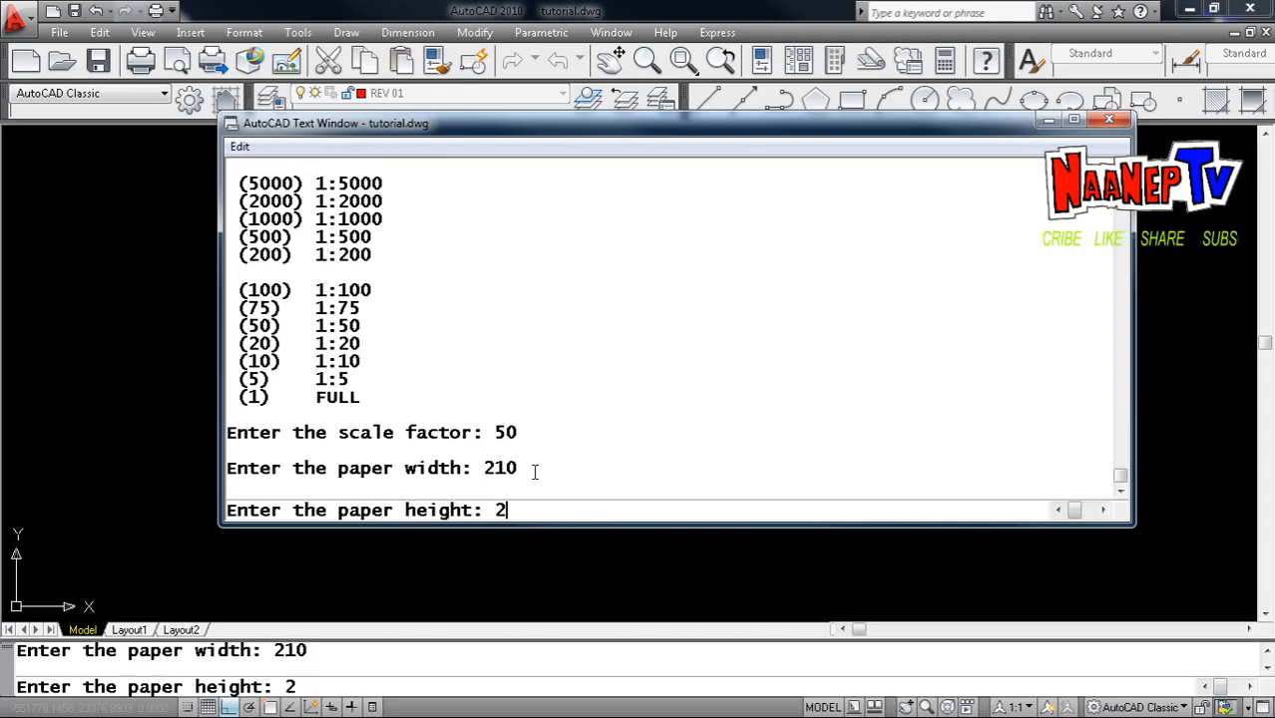
type("98")
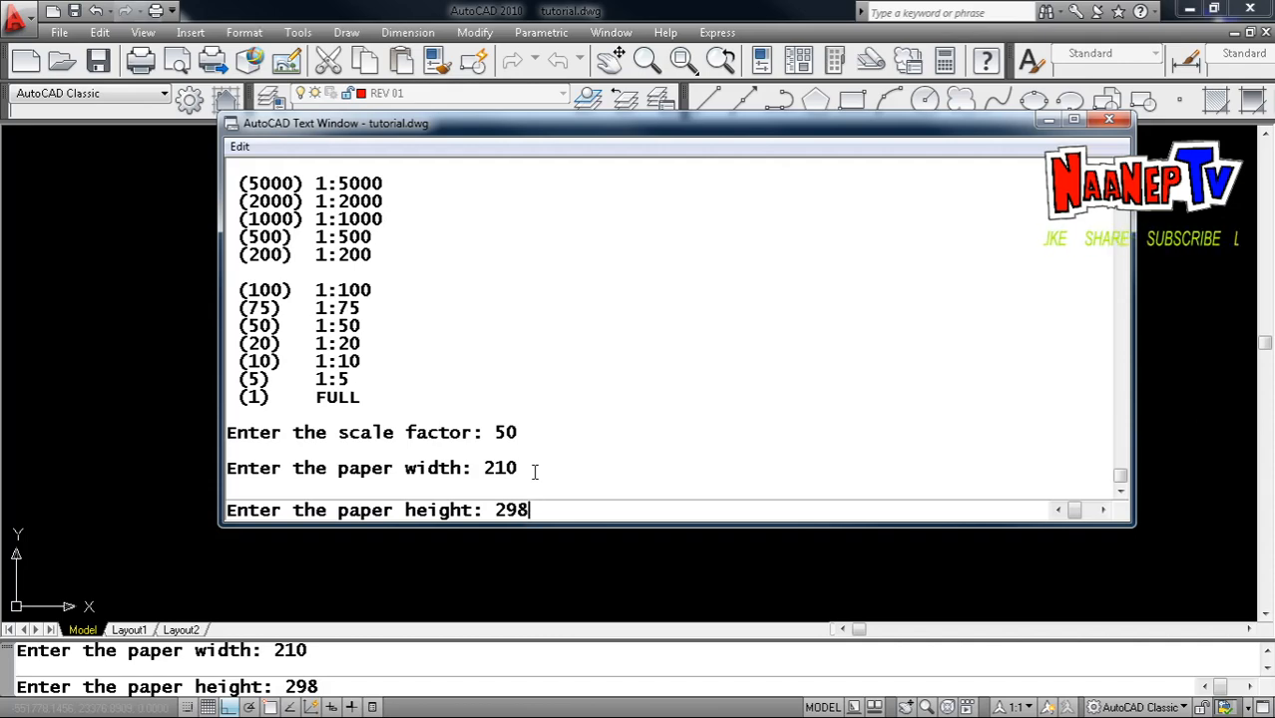
key("Return")
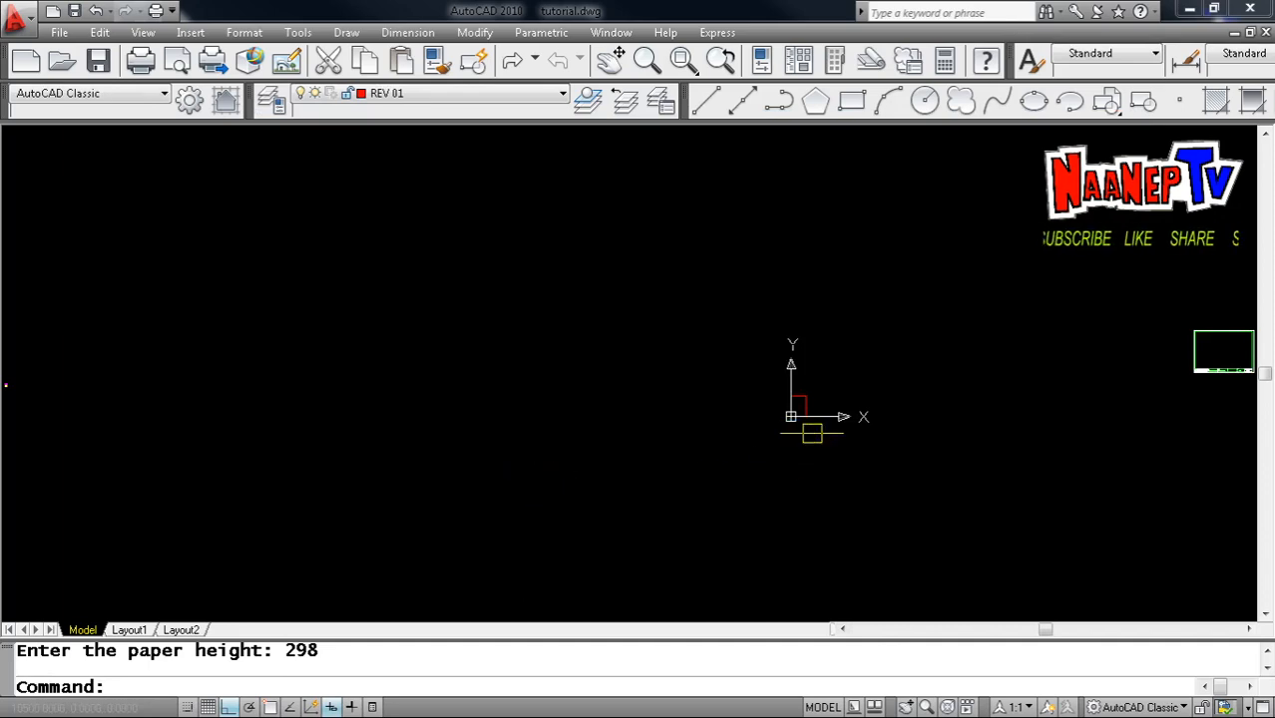
Move the red sheet border from the origin, with Ortho off, so that it surrounds the floor plan and revision table
scroll(831, 413, "up", 5)
scroll(746, 398, "up", 5)
key("Escape")
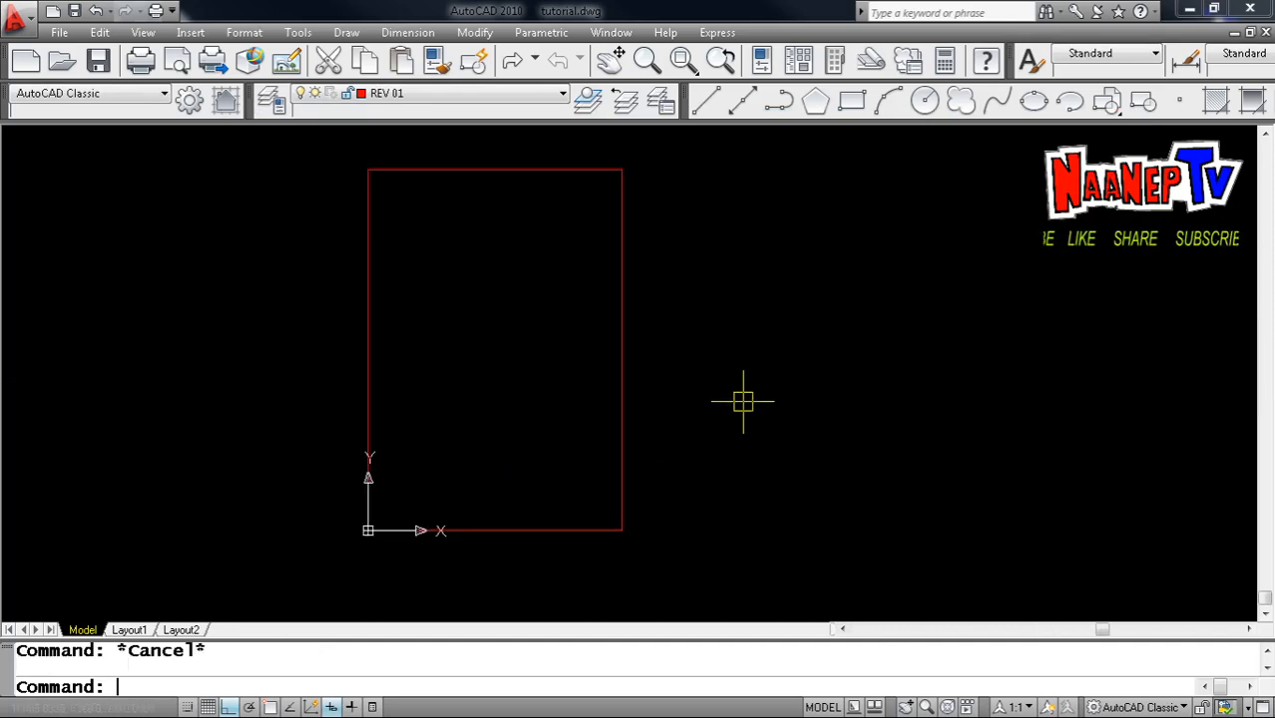
type("M")
key("Return")
left_click(681, 427)
left_click(555, 350)
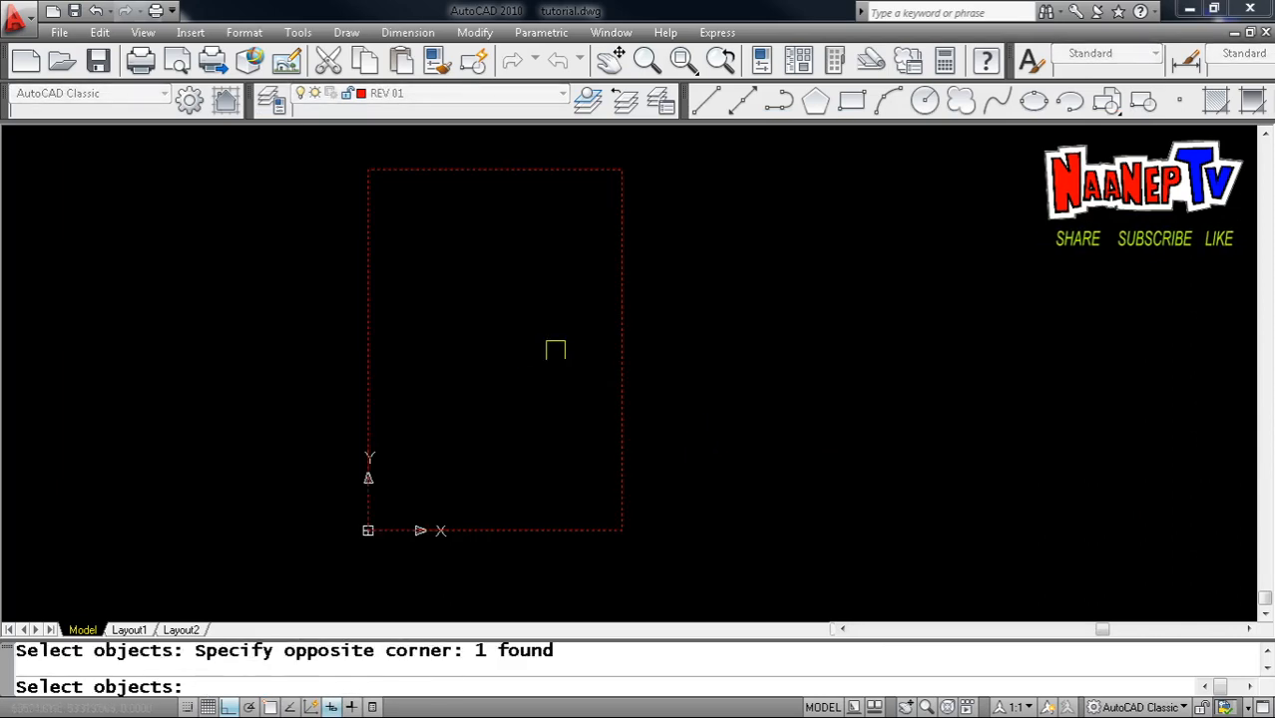
key("Return")
left_click(556, 349)
scroll(560, 348, "down", 2)
scroll(718, 335, "down", 5)
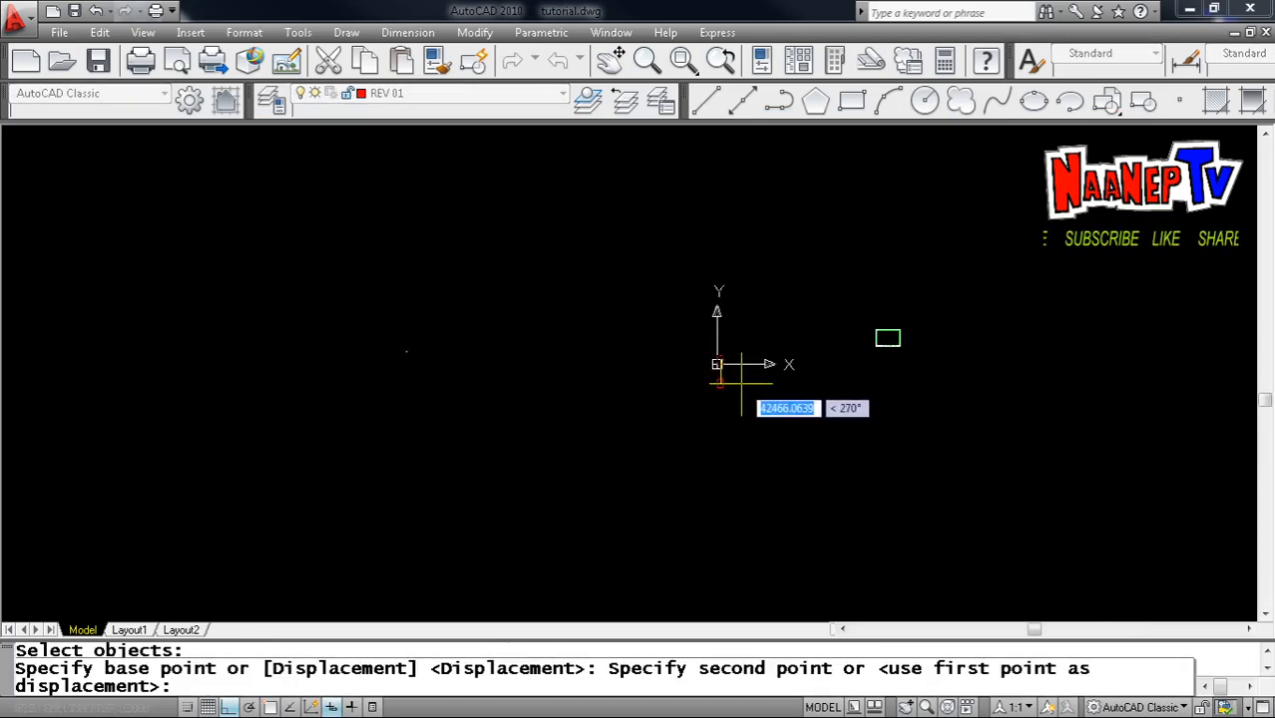
scroll(735, 381, "up", 2)
scroll(734, 382, "up", 6)
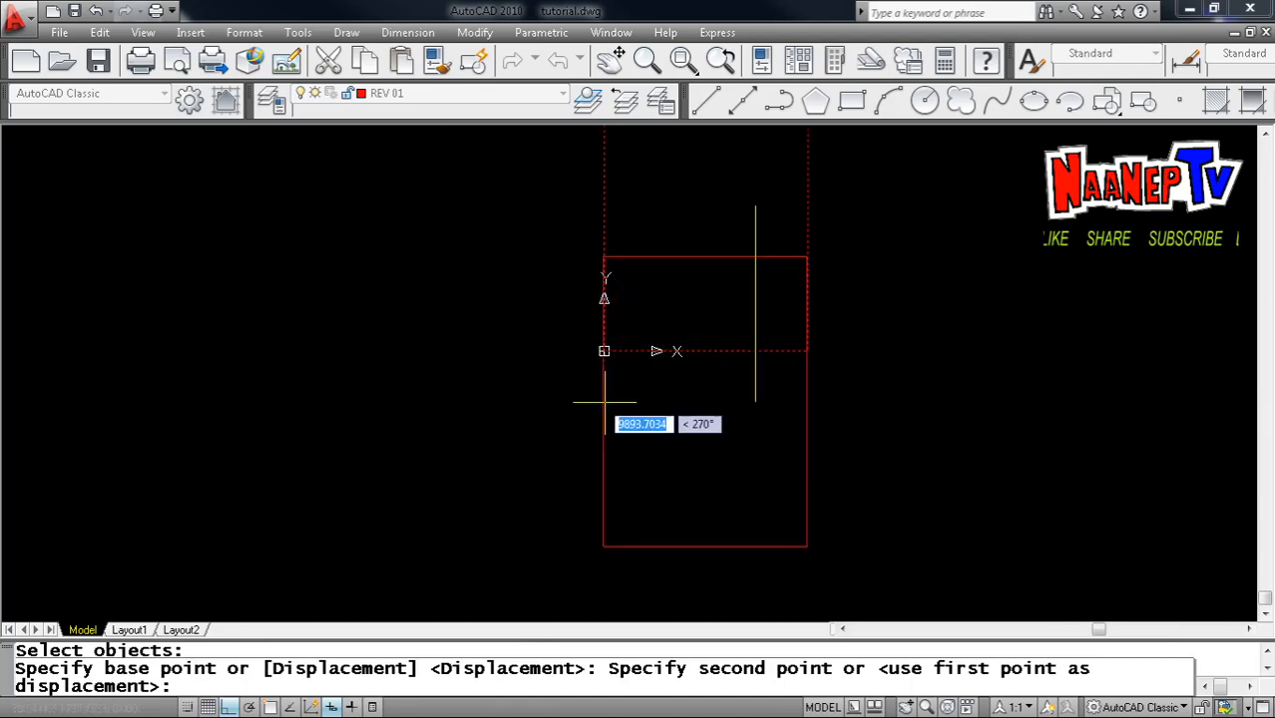
scroll(566, 372, "down", 5)
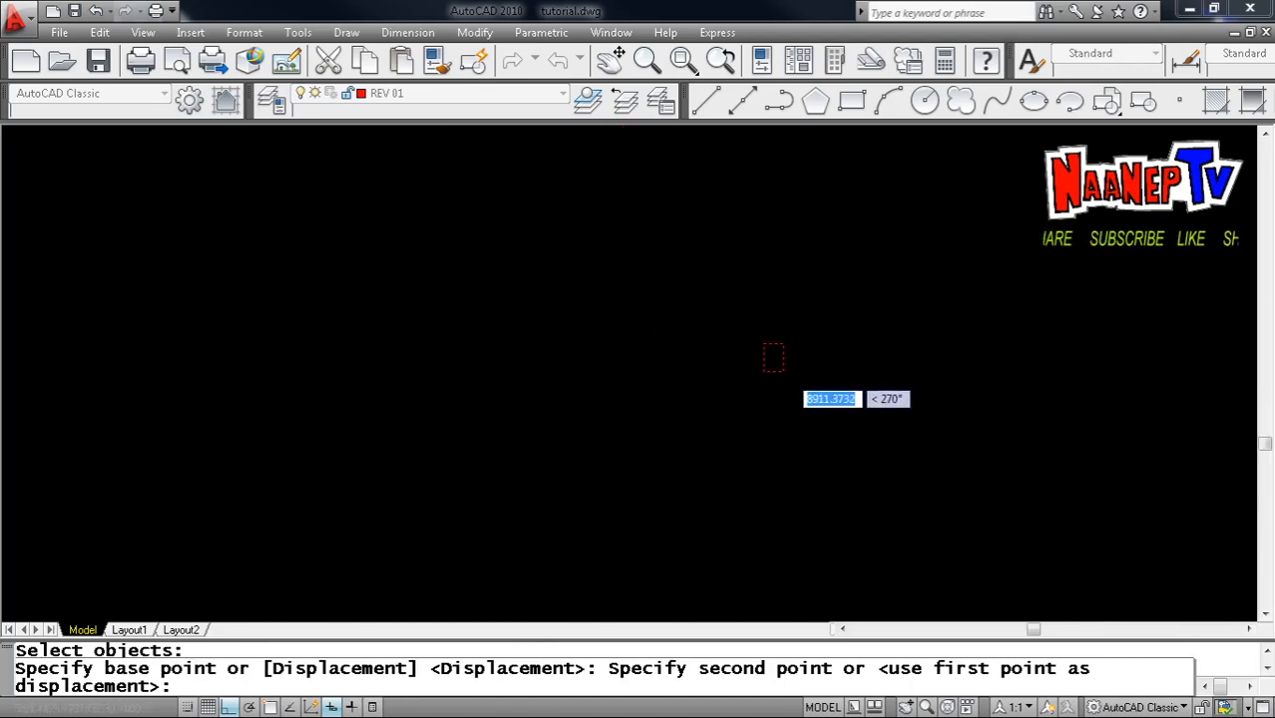
scroll(571, 379, "up", 2)
key("F8")
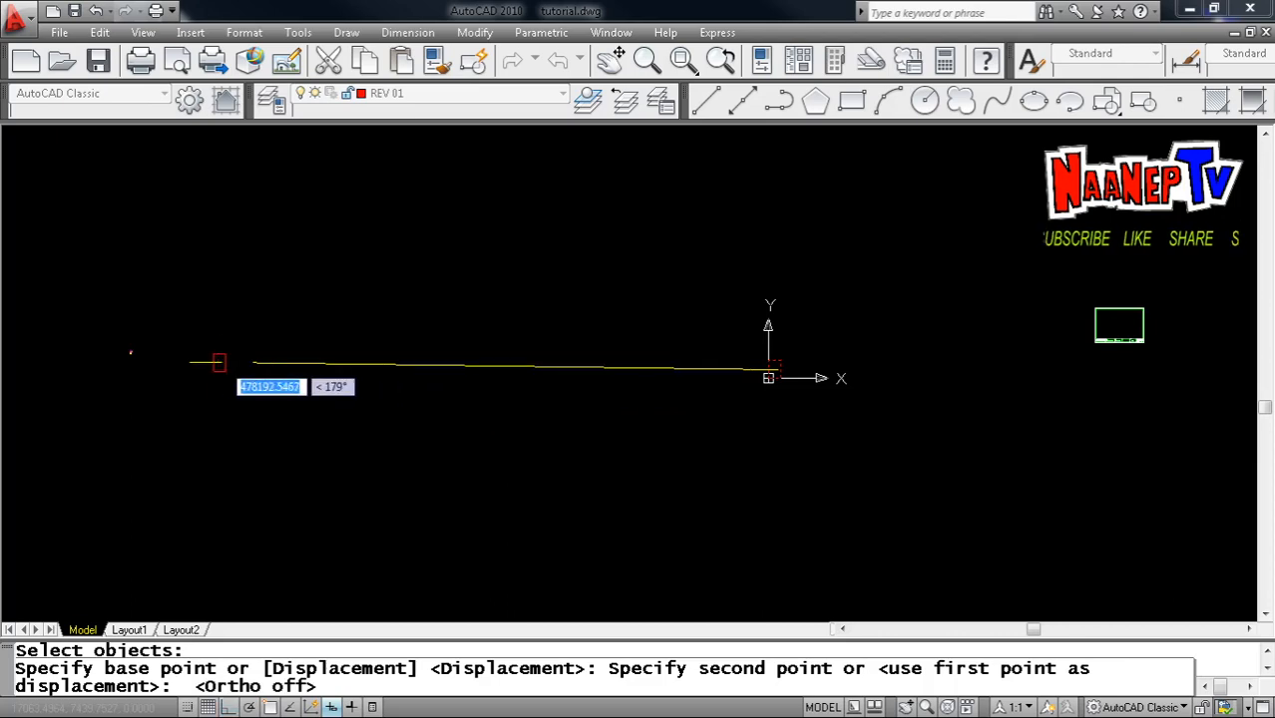
scroll(136, 352, "up", 3)
scroll(134, 350, "up", 3)
scroll(299, 380, "down", 2)
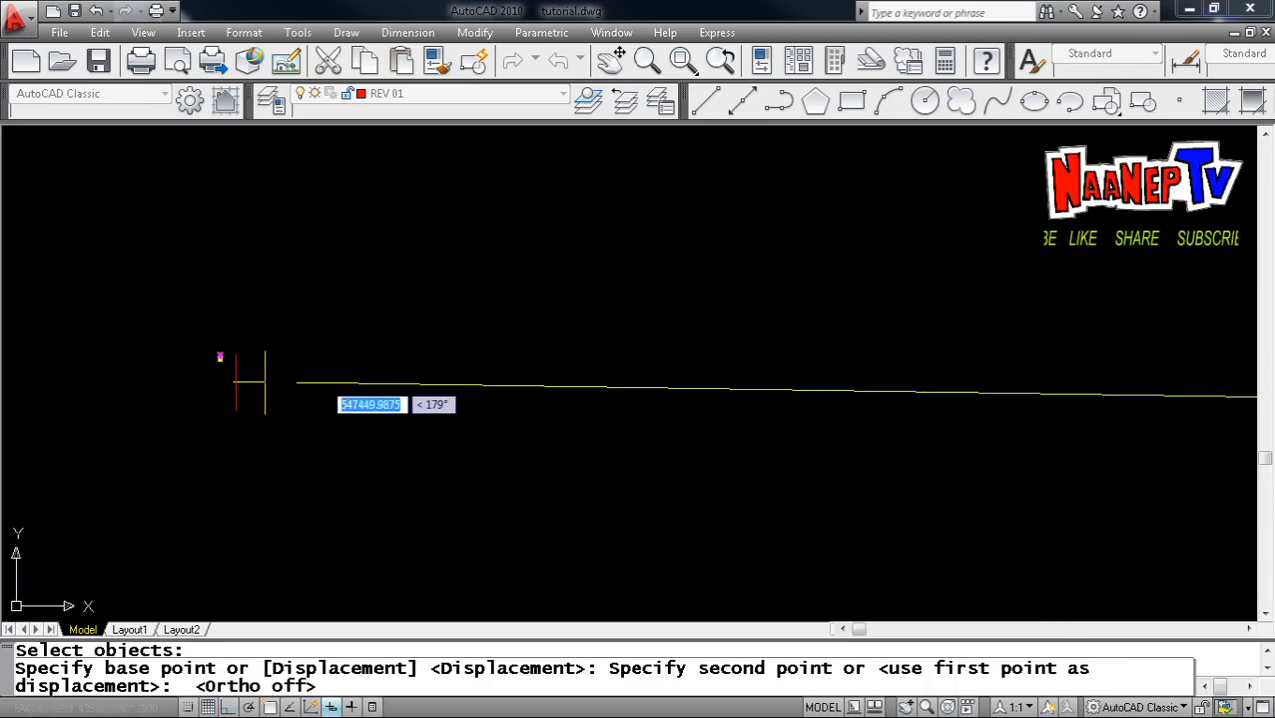
scroll(234, 357, "up", 2)
scroll(294, 370, "up", 2)
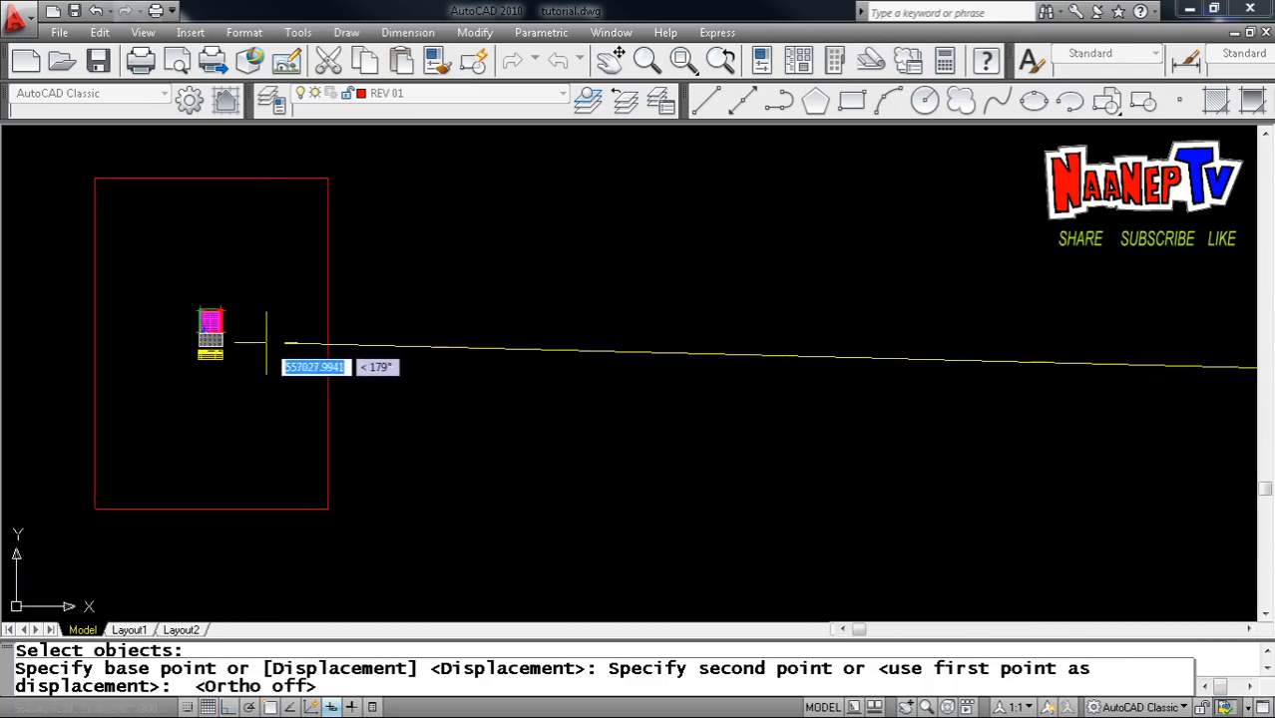
left_click(269, 351)
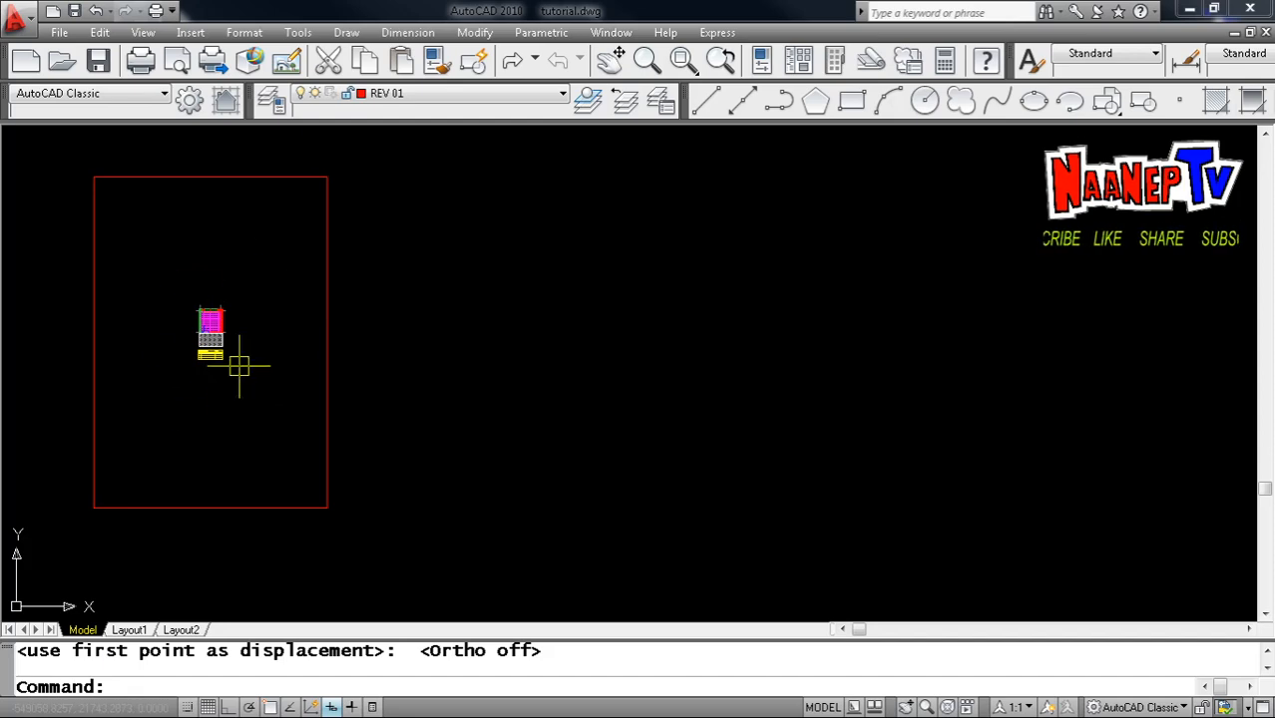
Run MVSETUP again in model space, declining paper space and choosing Metric as the units type
scroll(259, 326, "up", 2)
scroll(378, 376, "down", 1)
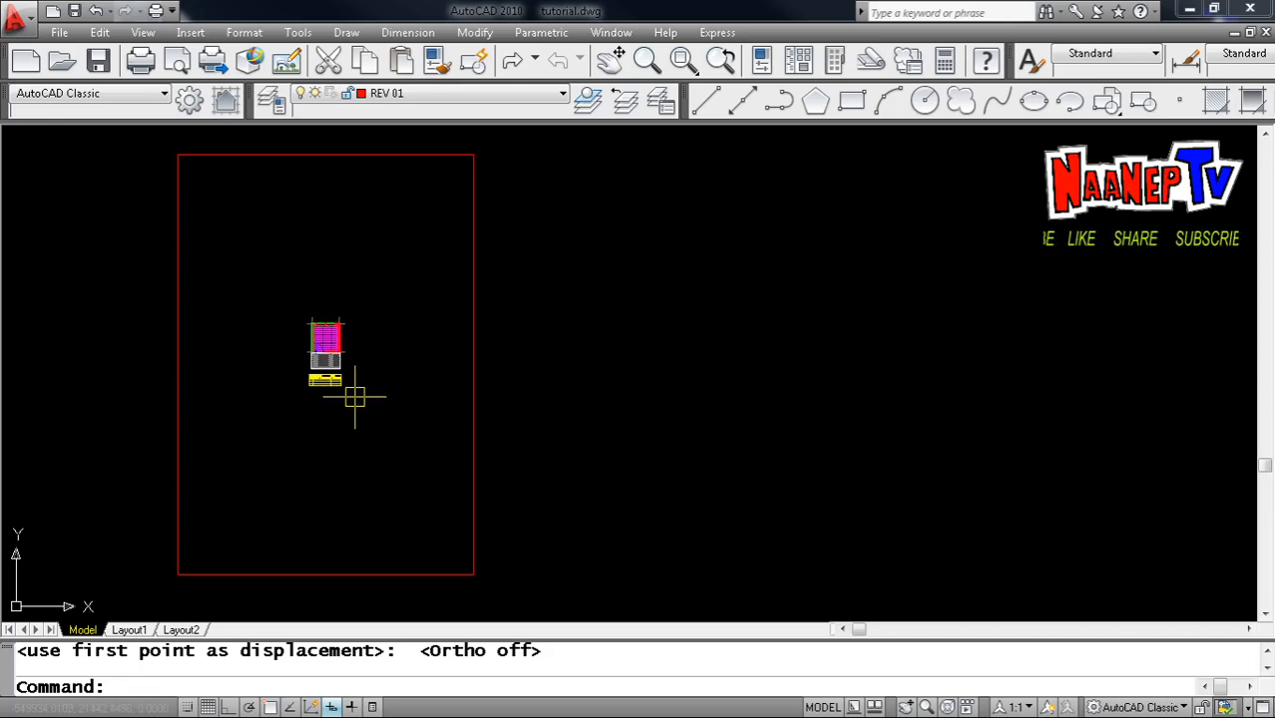
key("Escape")
type("M")
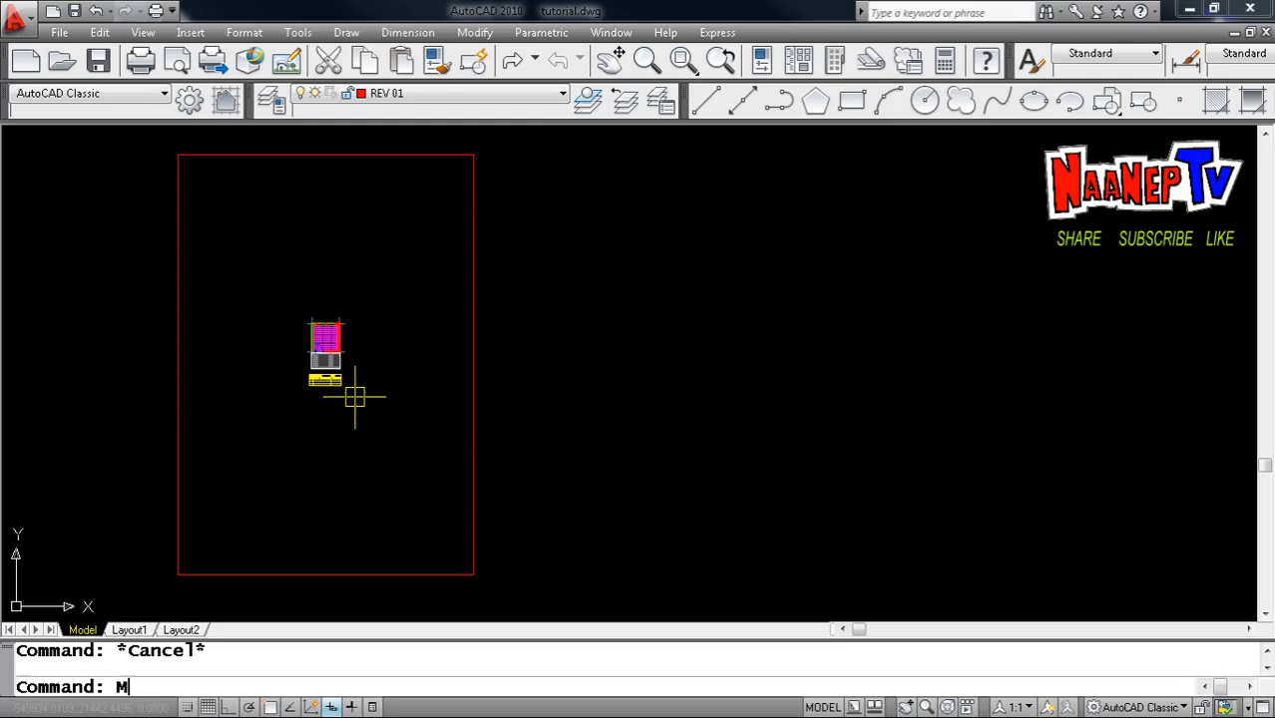
type("VSET")
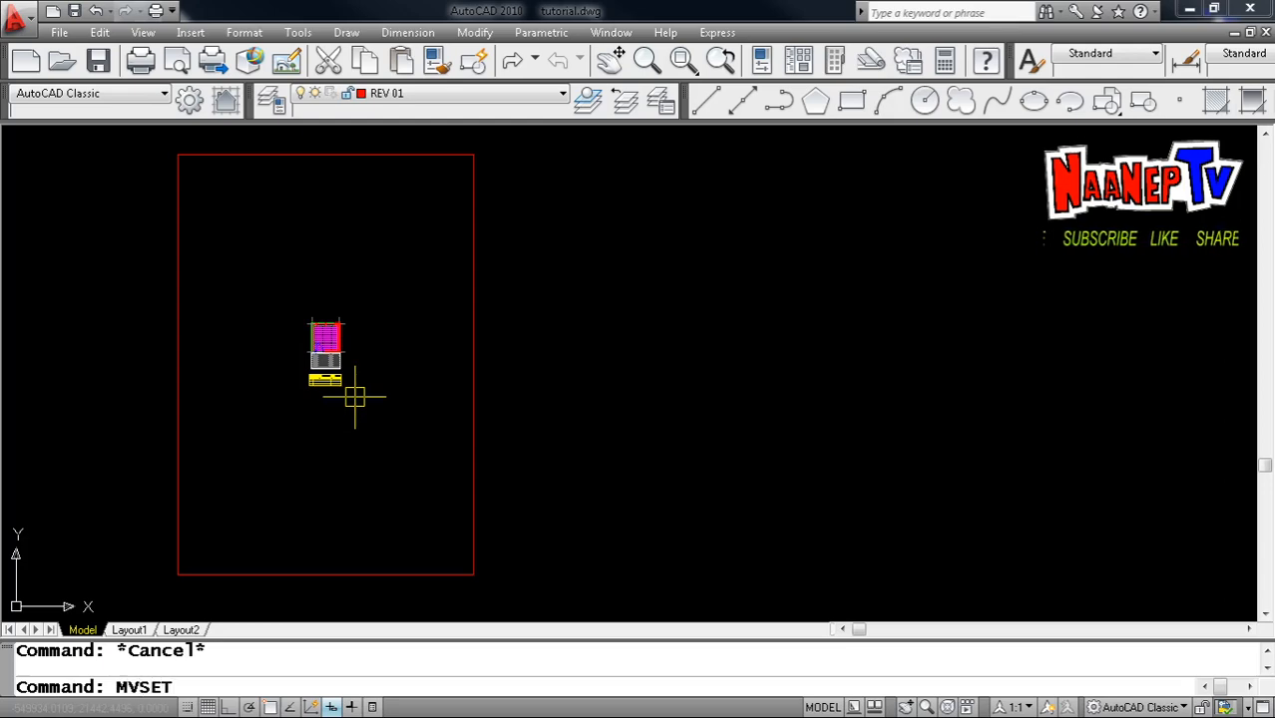
type("UP")
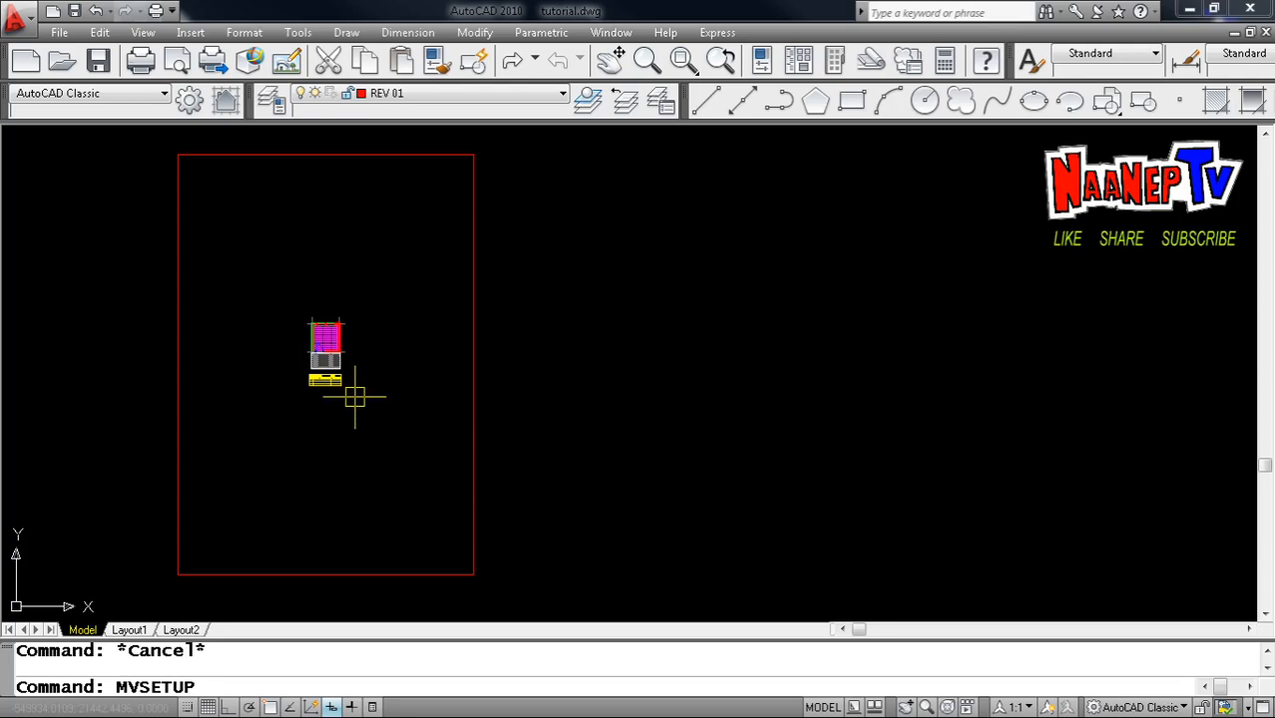
key("Return")
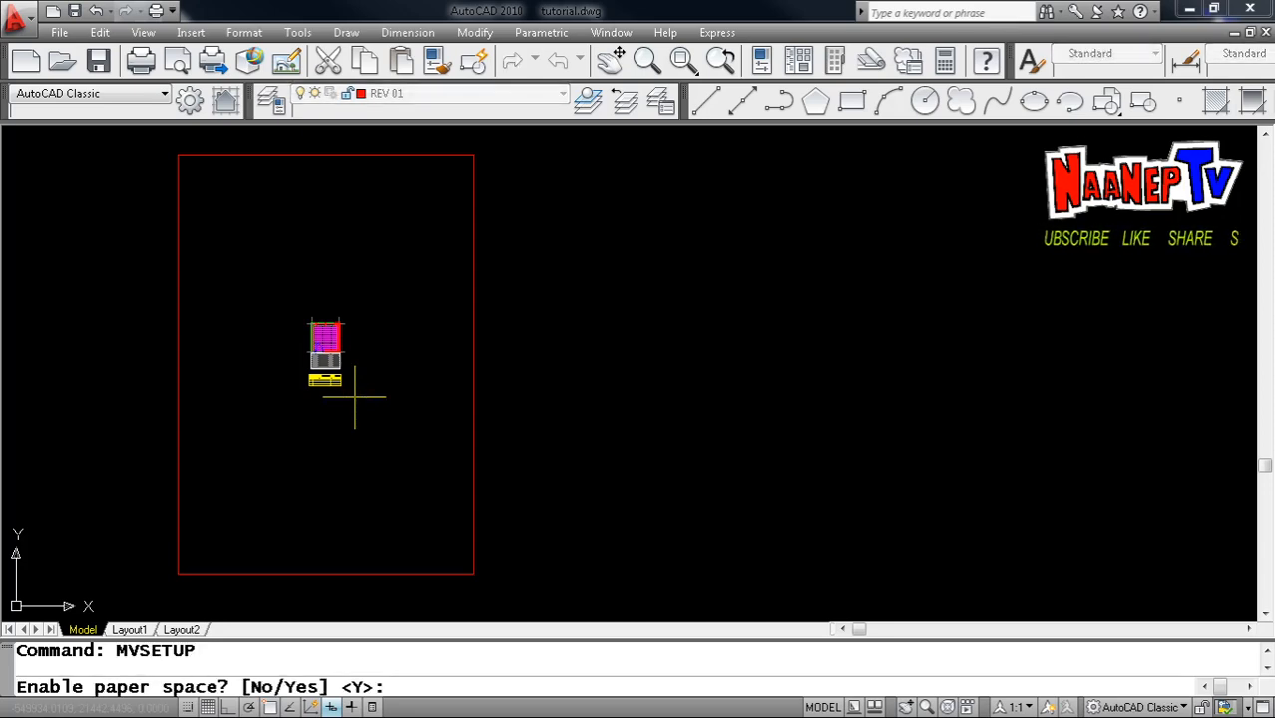
type("N")
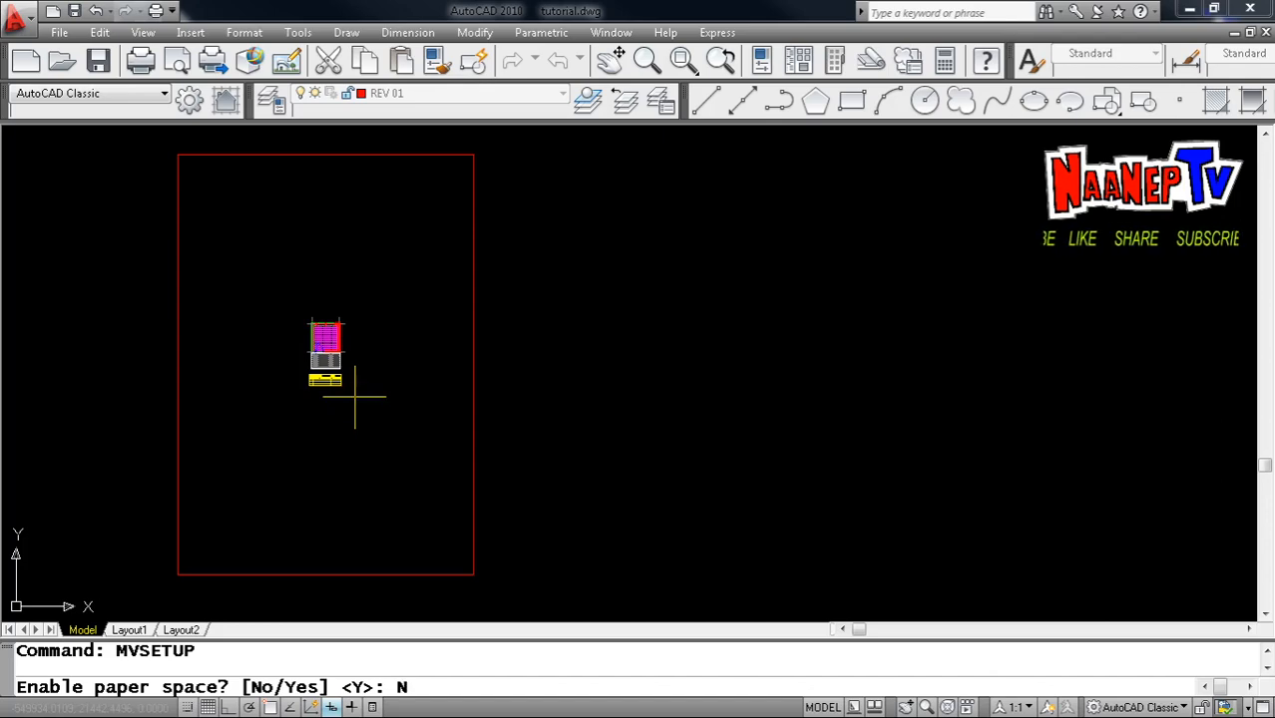
key("Return")
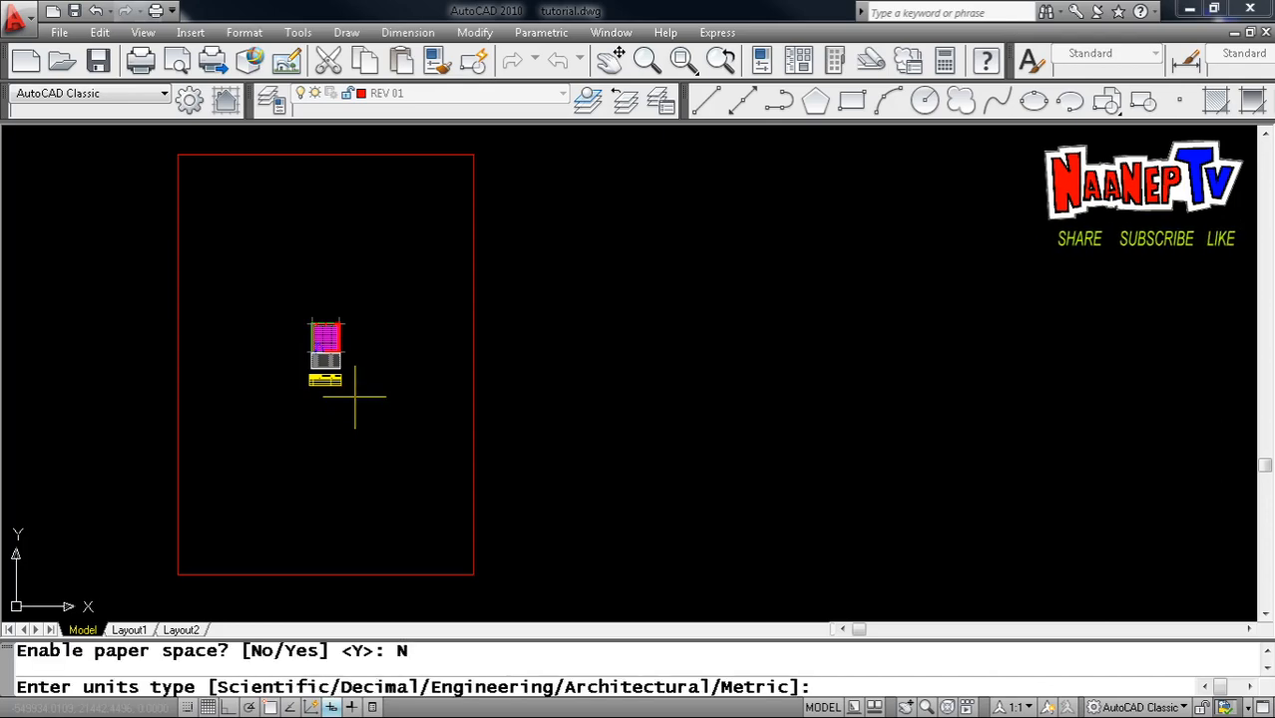
type("M")
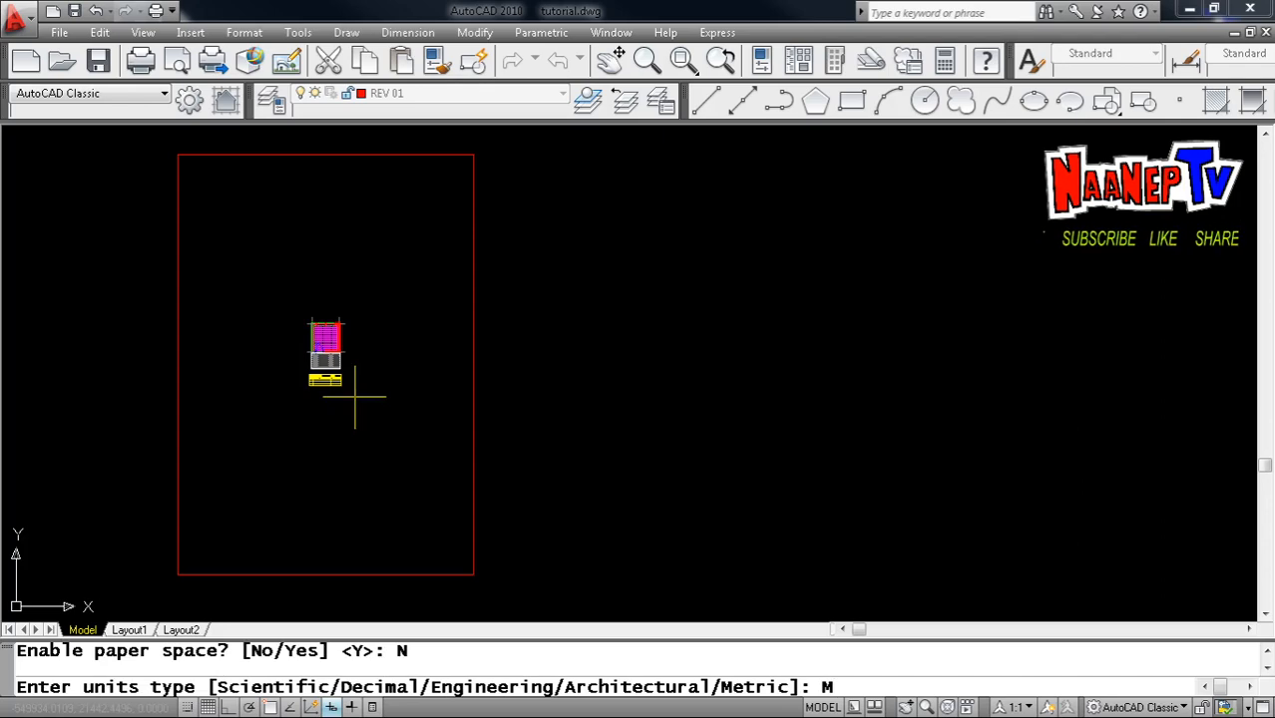
key("Return")
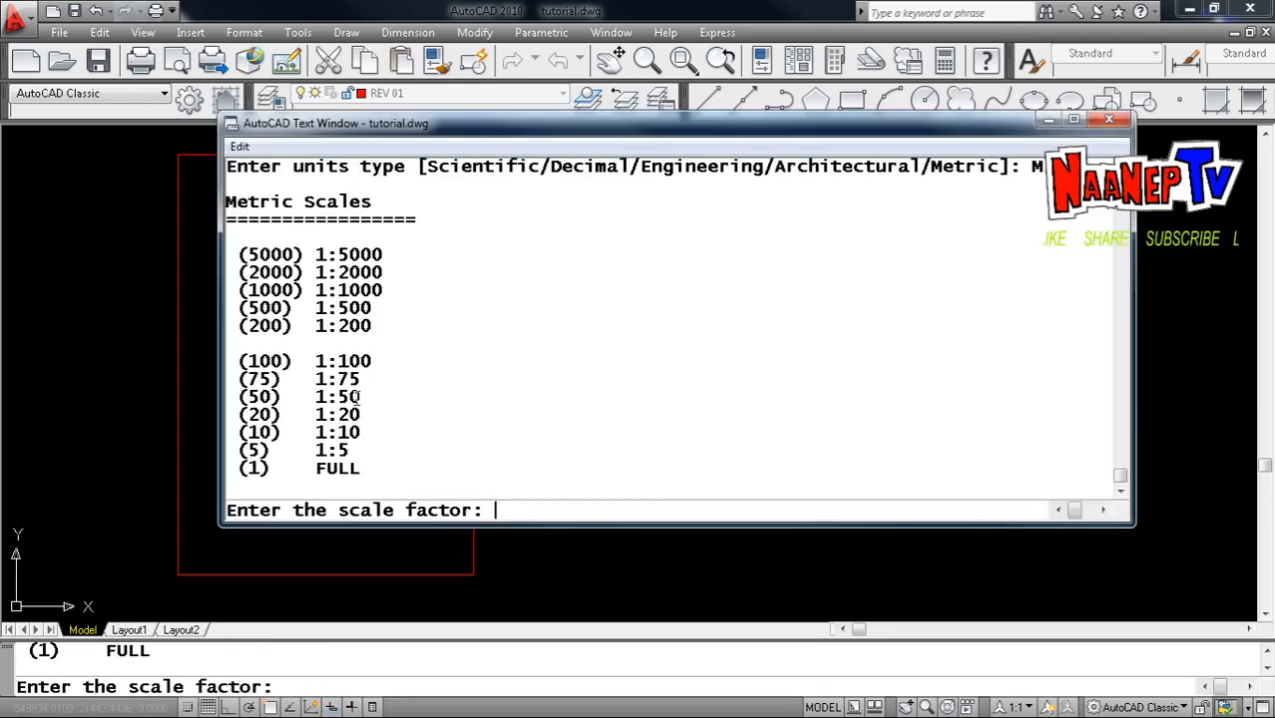
Create a second sheet border with a scale factor of 10, a paper width of 210 and a paper height of 298
type("10")
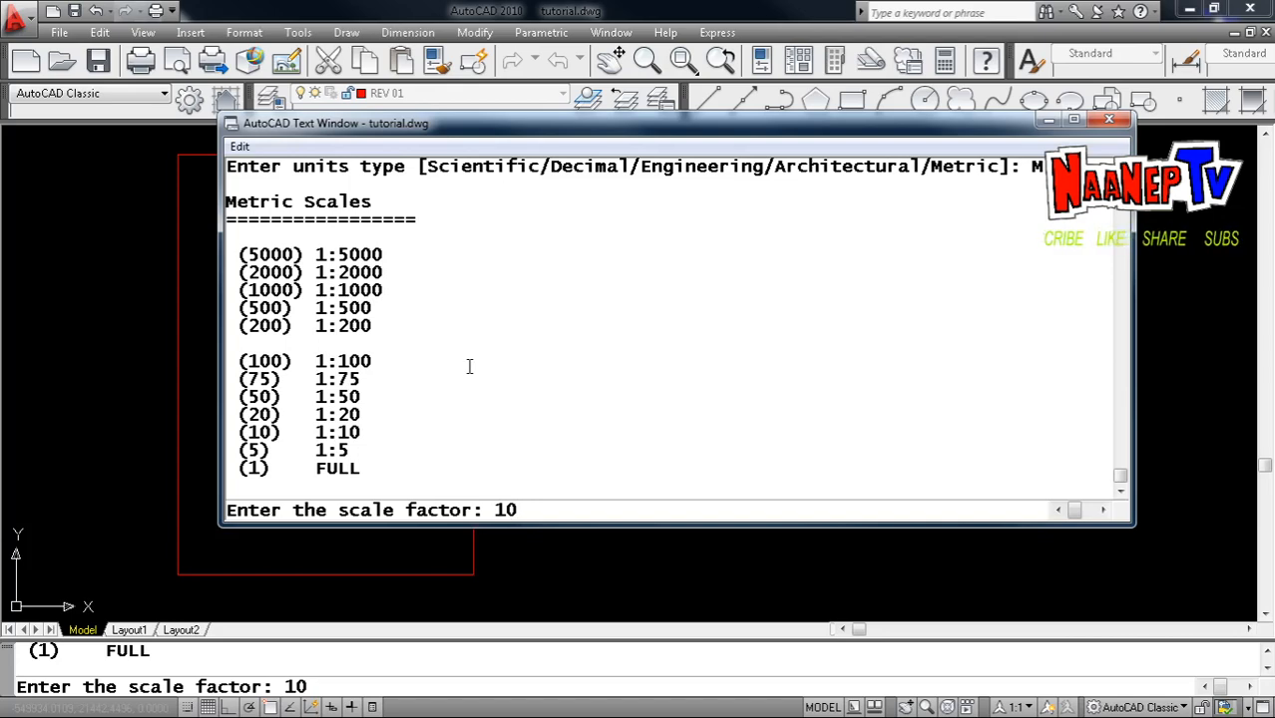
key("Return")
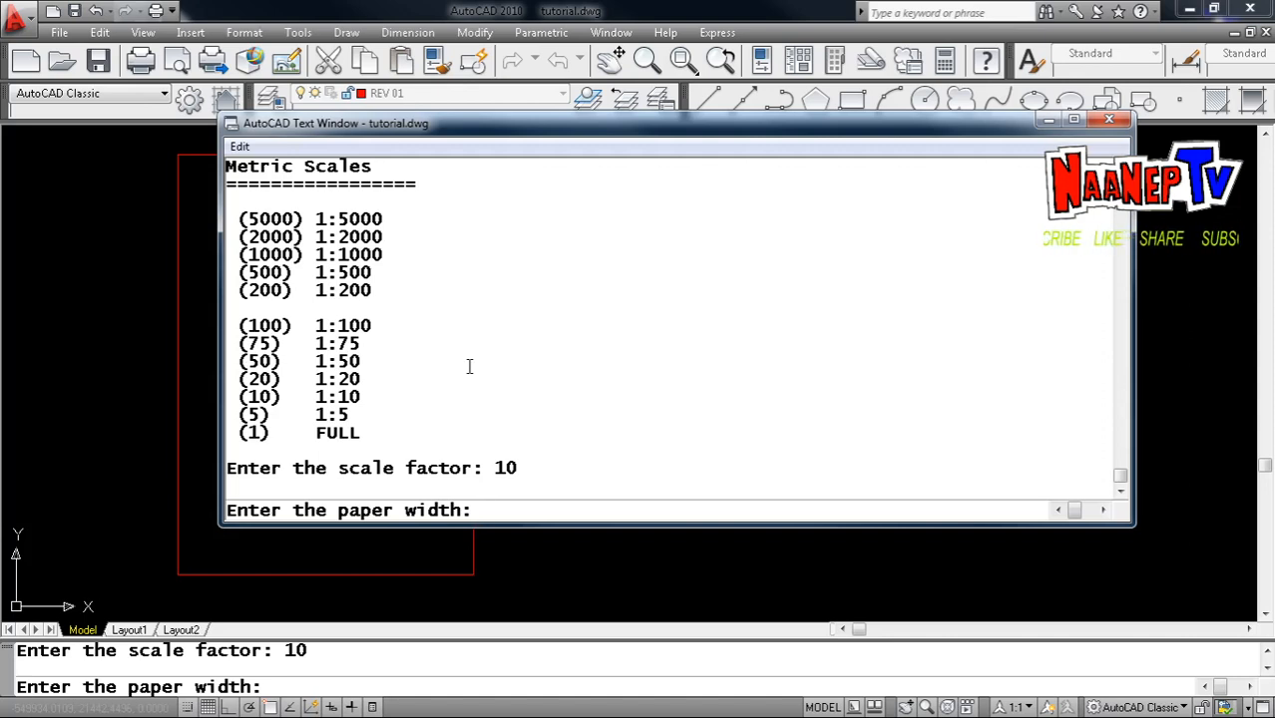
type("210")
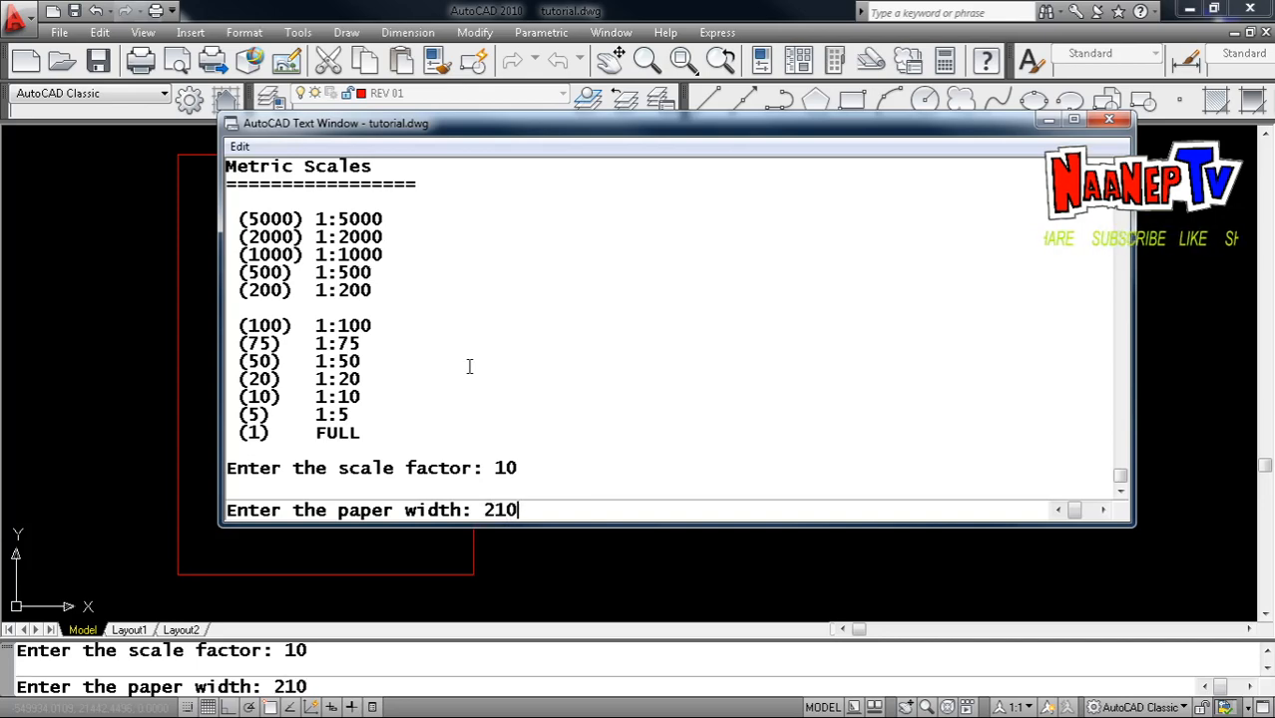
key("Return")
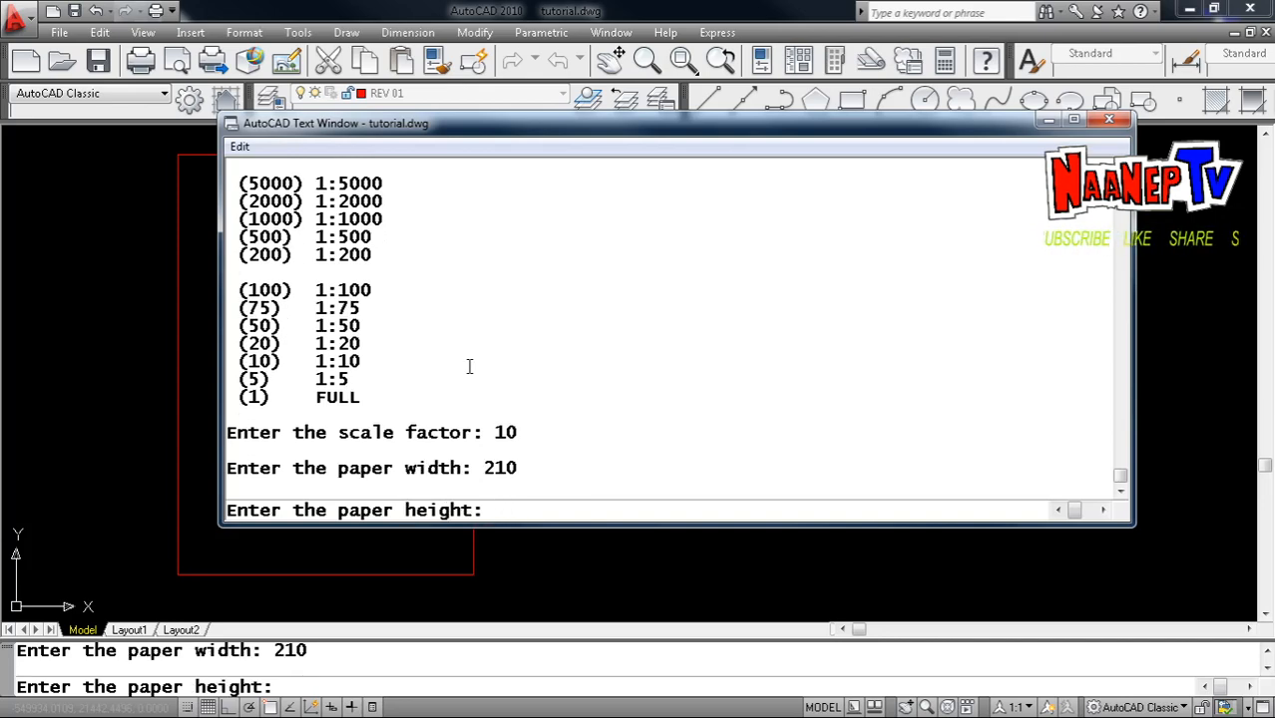
type("298")
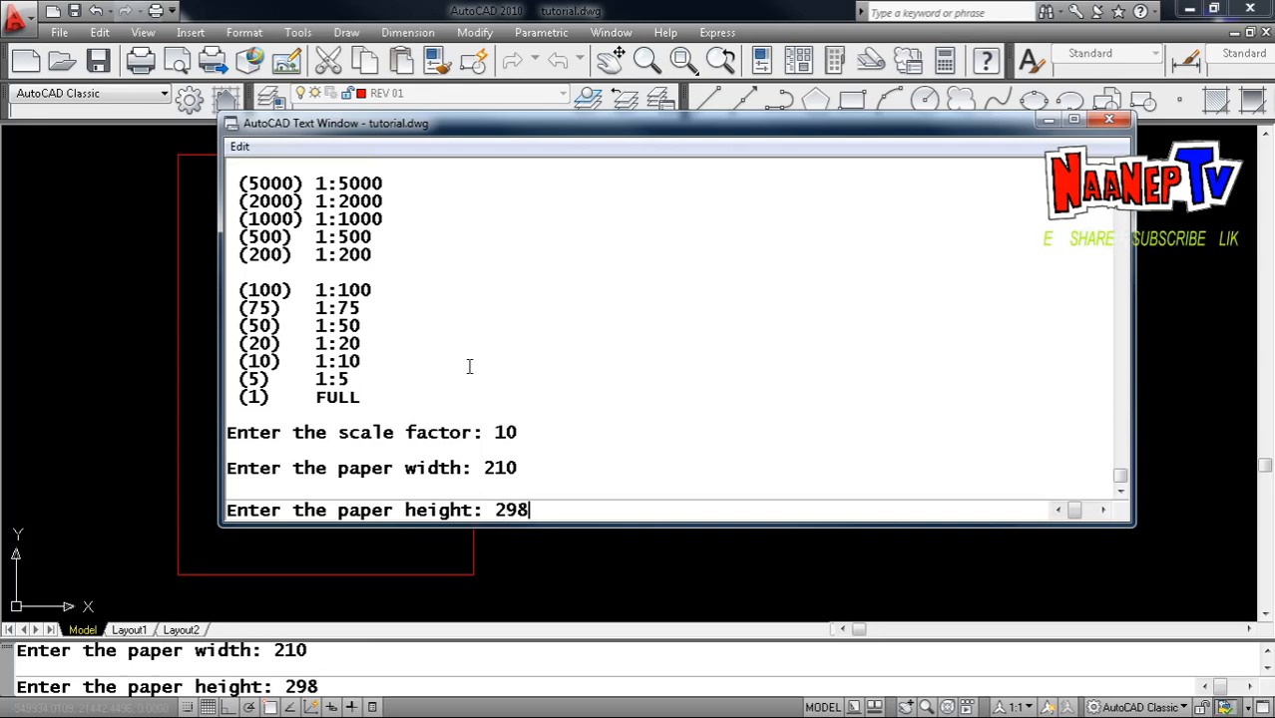
key("Return")
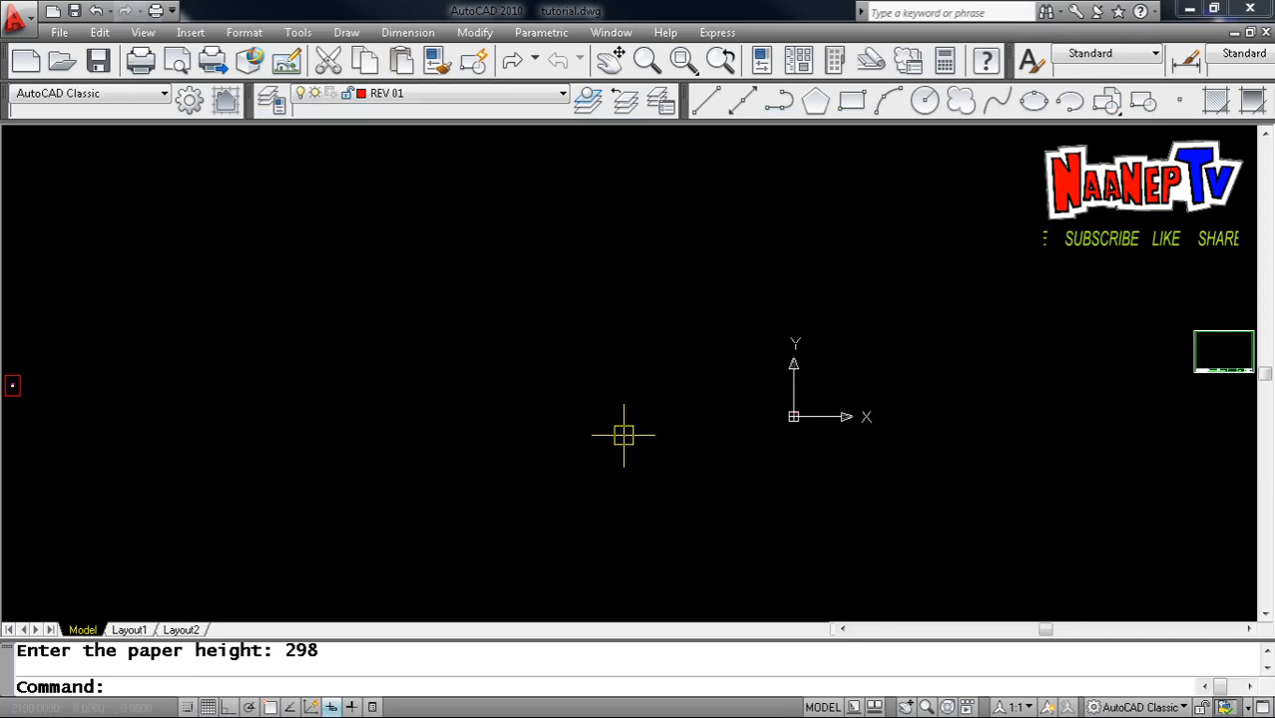
Move the new small border from the origin to the floor plan inside the larger red border
scroll(620, 433, "down", 2)
scroll(672, 441, "up", 2)
key("Escape")
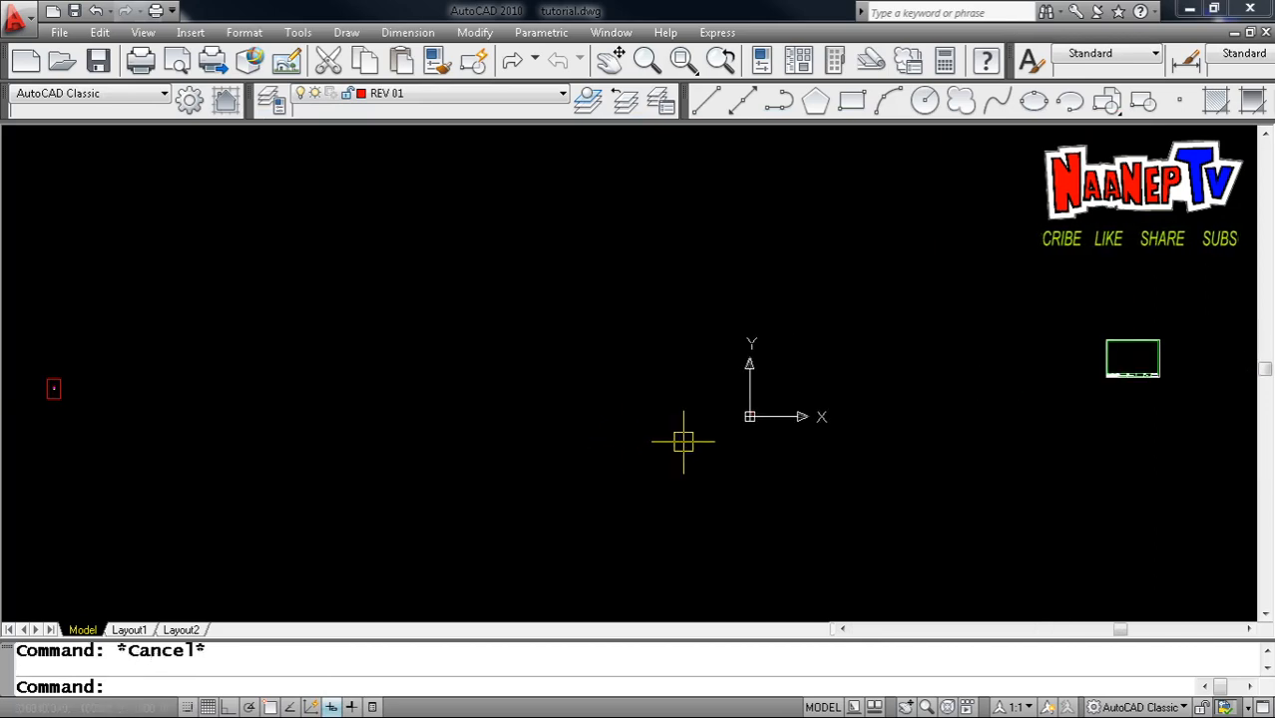
type("M")
key("Return")
left_click(657, 480)
left_click(828, 368)
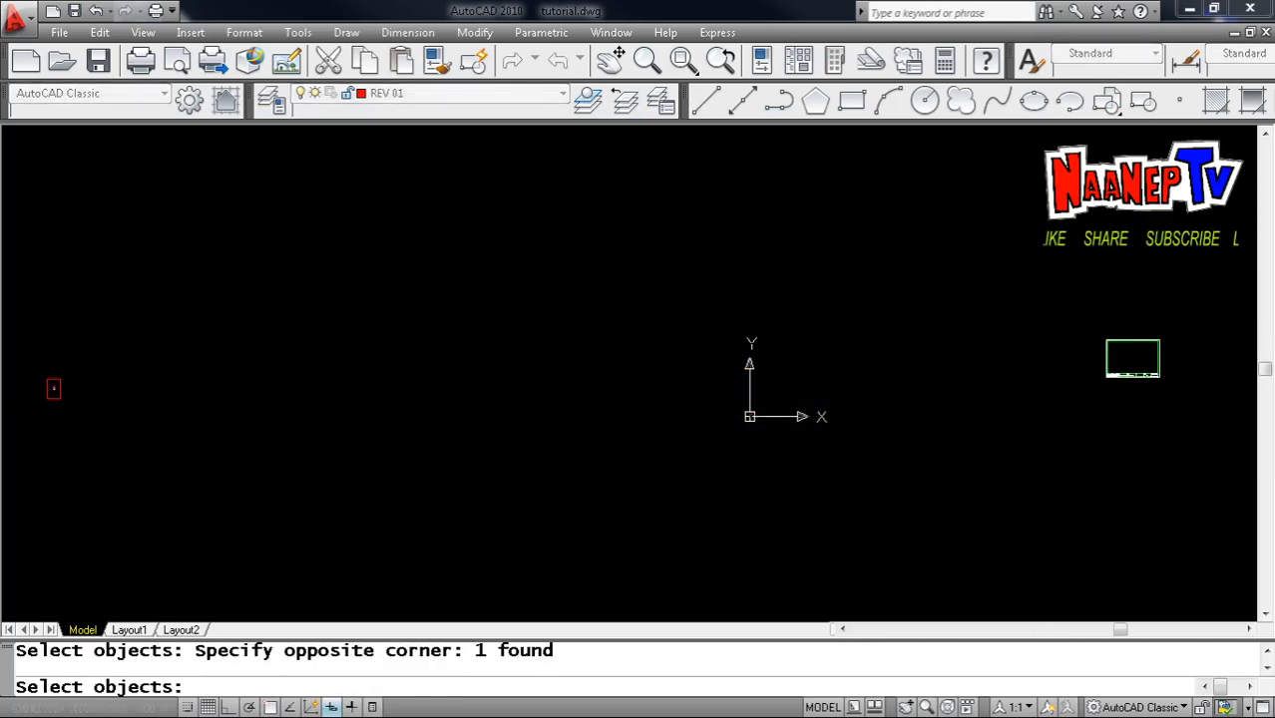
key("Return")
left_click(752, 418)
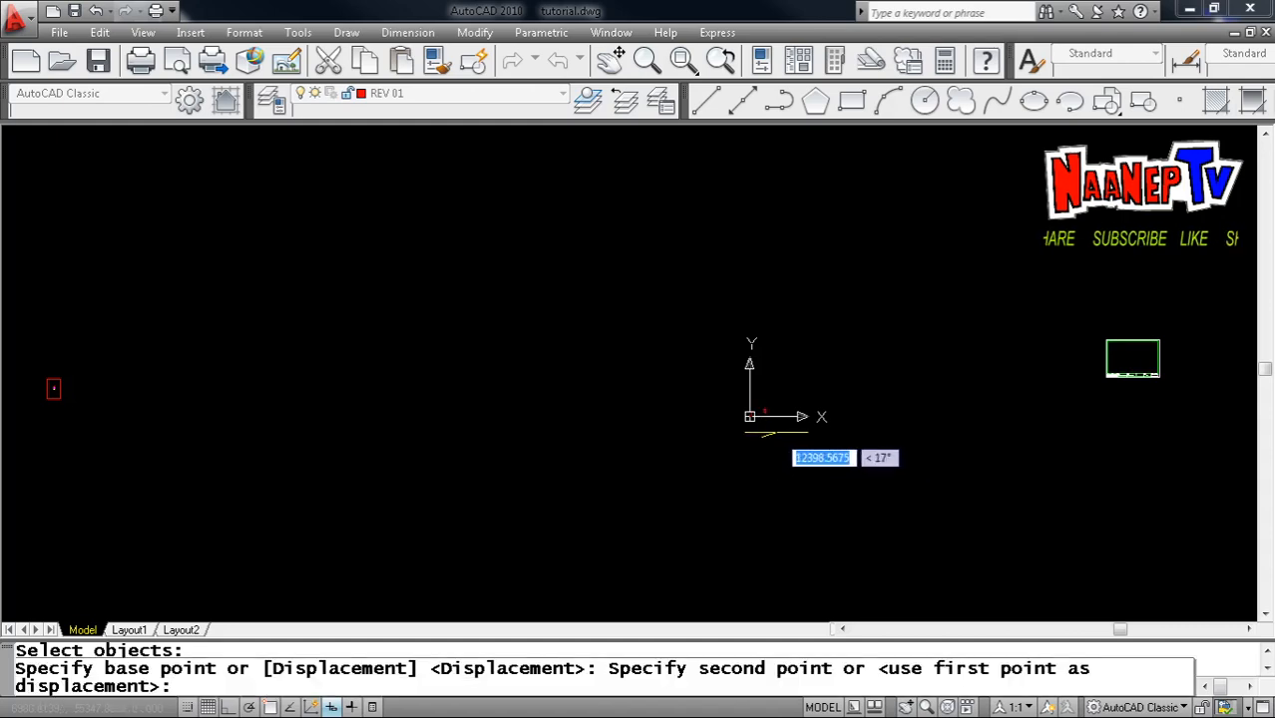
scroll(777, 433, "up", 5)
scroll(803, 439, "down", 4)
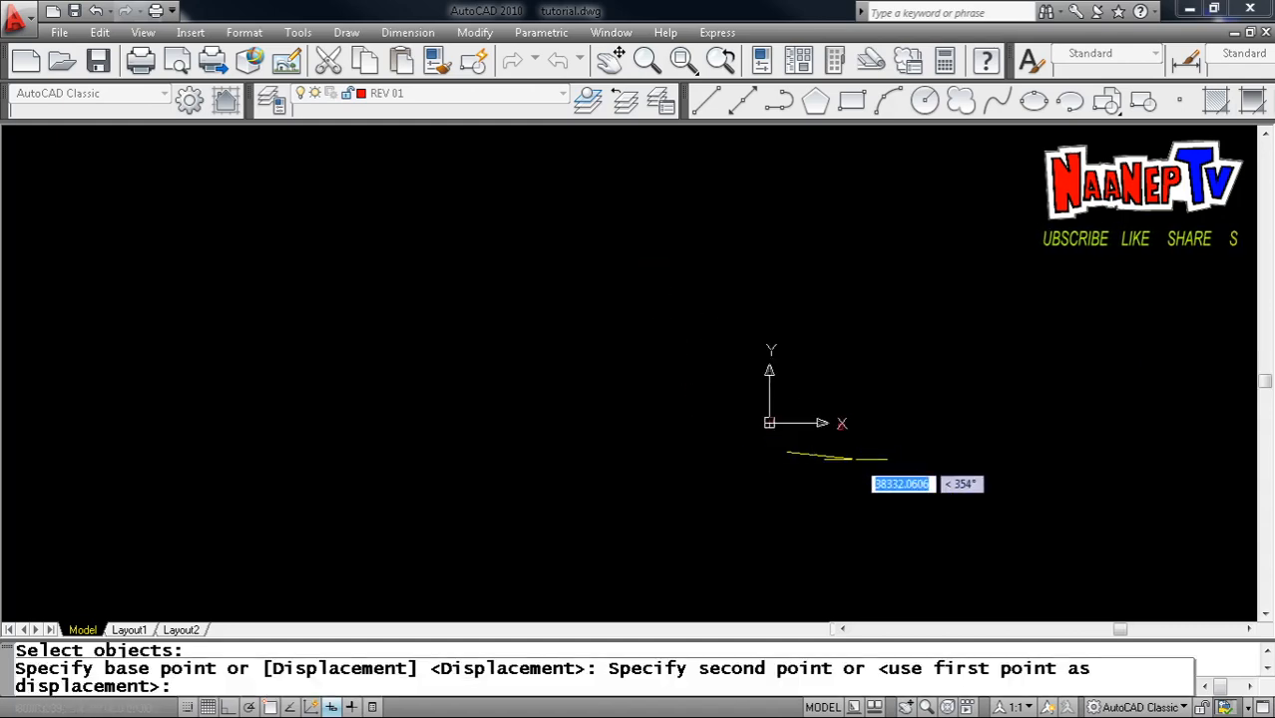
scroll(598, 489, "down", 5)
scroll(409, 465, "up", 8)
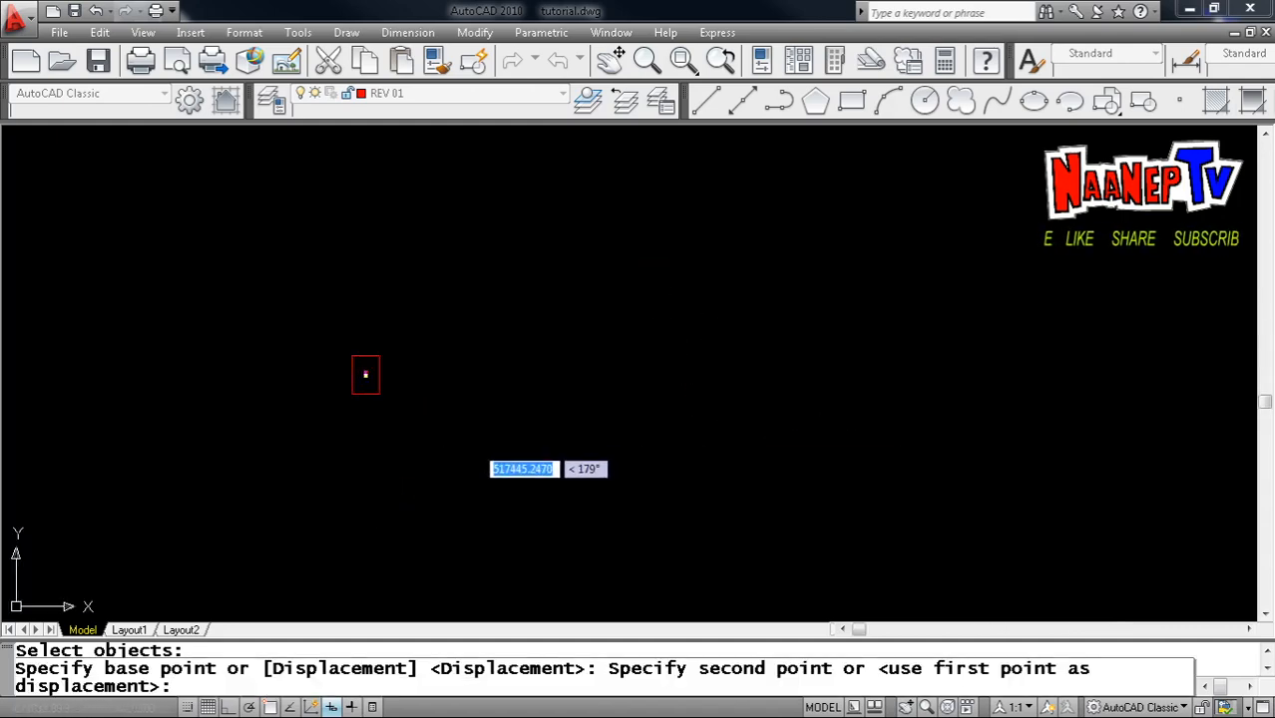
scroll(404, 412, "up", 4)
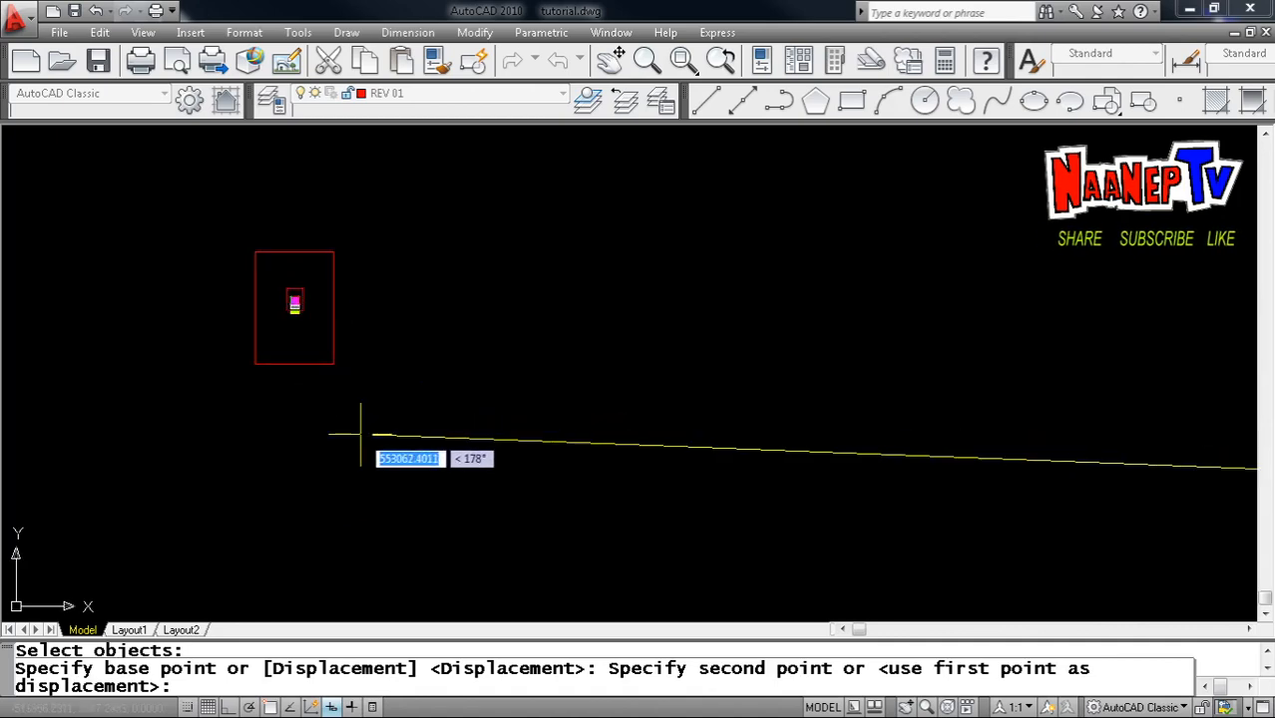
left_click(358, 435)
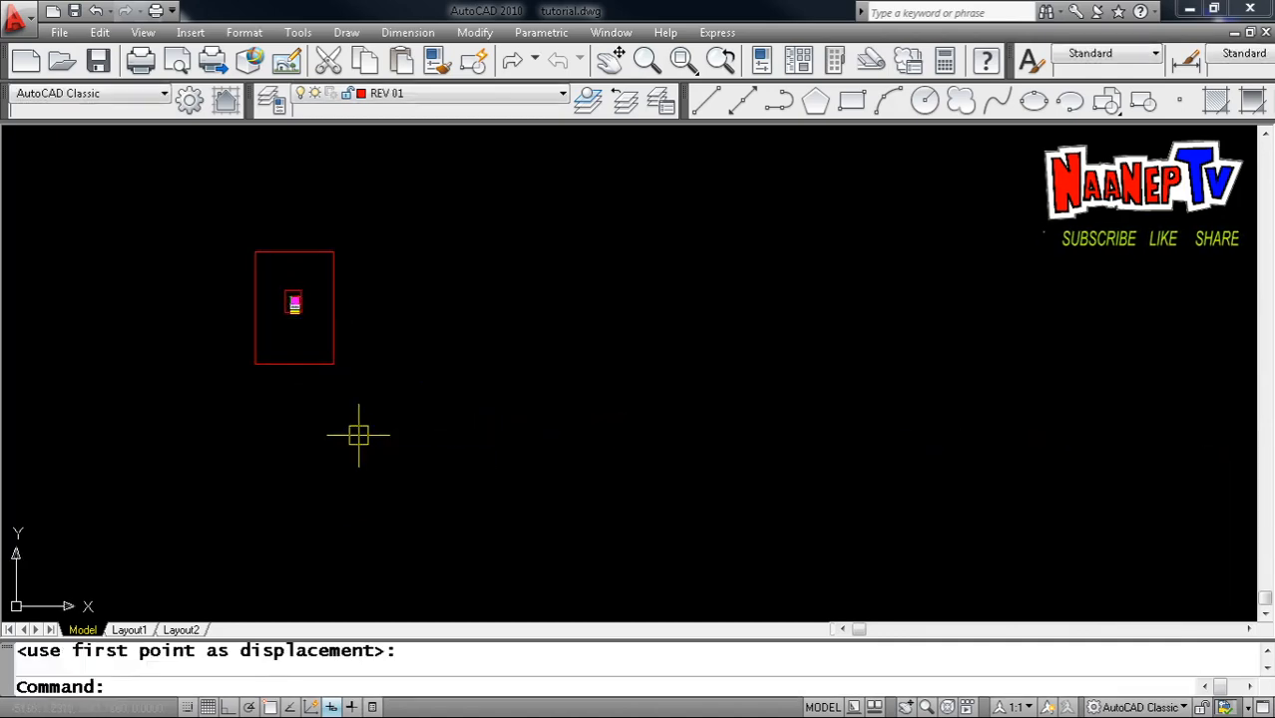
Move the small red border slightly so that it fully surrounds the floor plan and revision table
scroll(287, 317, "up", 5)
scroll(421, 357, "down", 4)
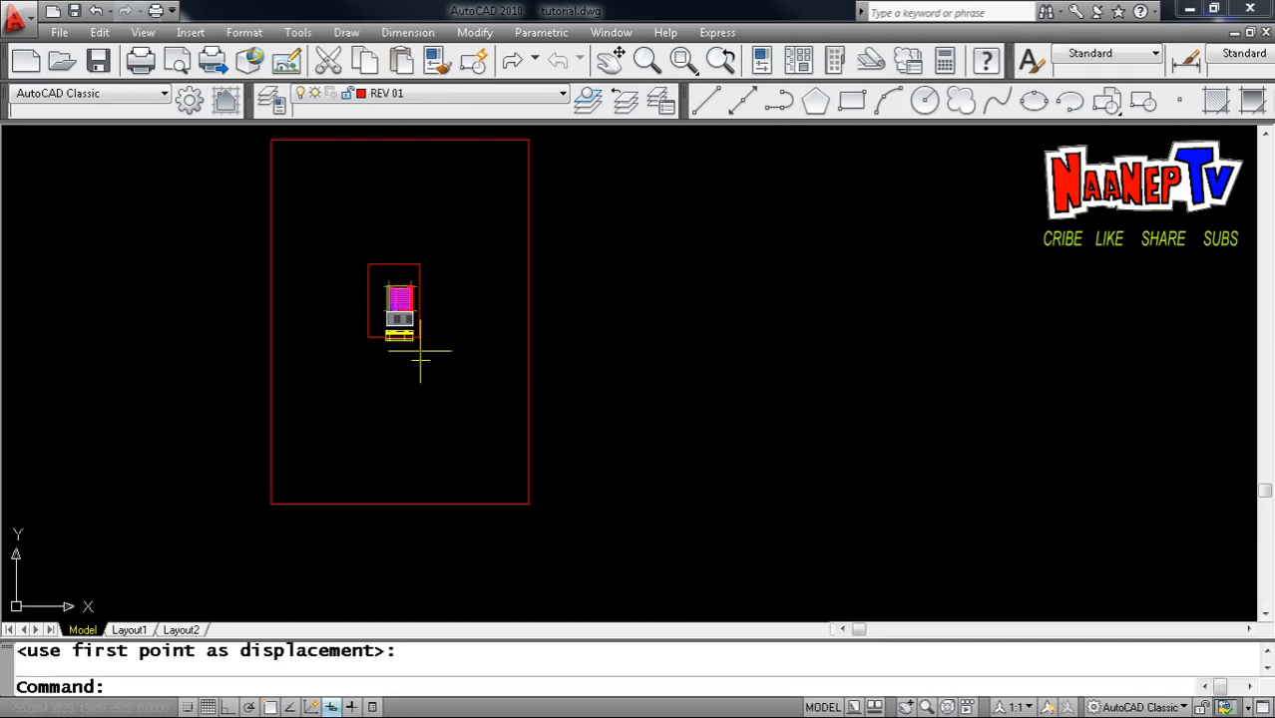
scroll(433, 266, "up", 3)
key("Escape")
type("M")
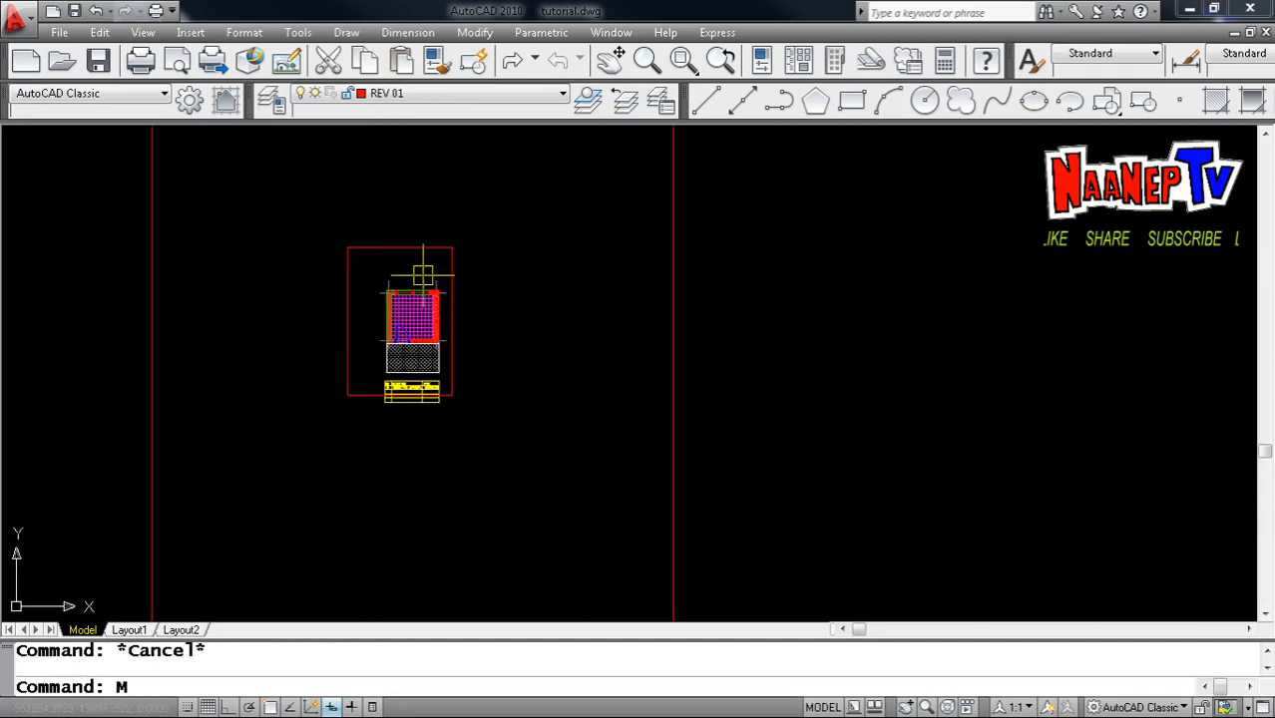
key("Return")
left_click(504, 256)
left_click(435, 269)
key("Return")
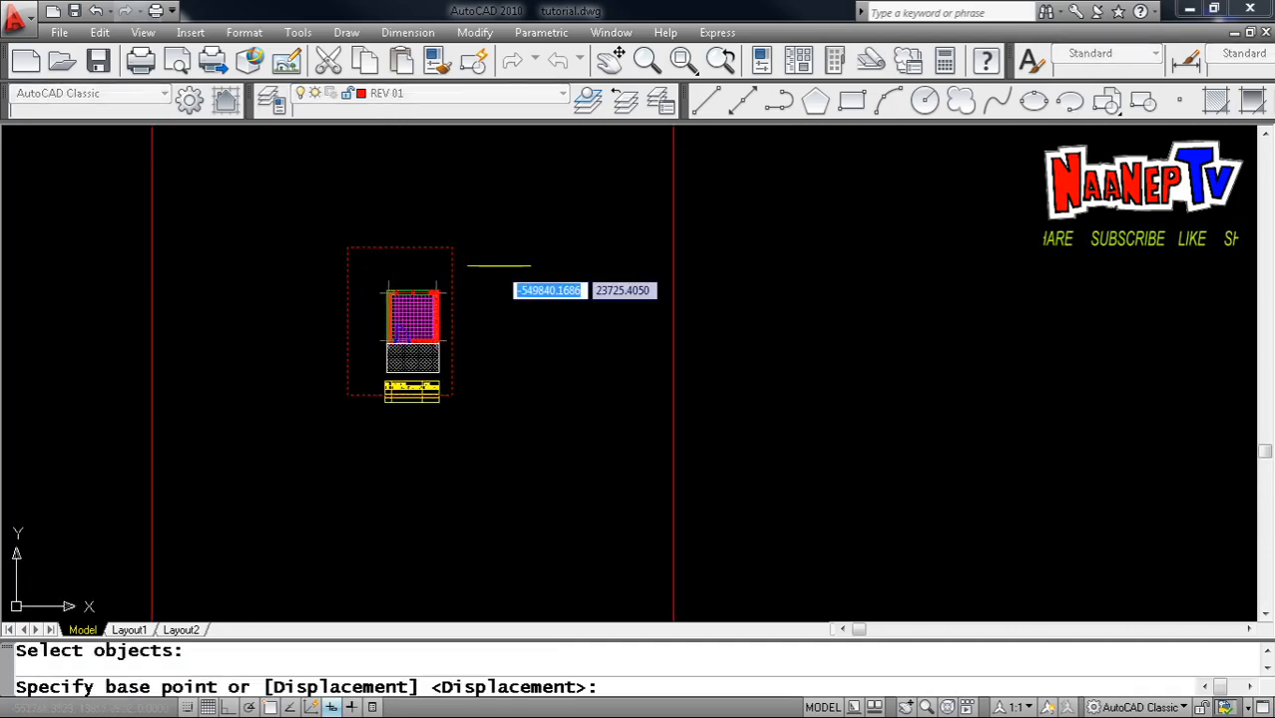
left_click(502, 266)
left_click(509, 285)
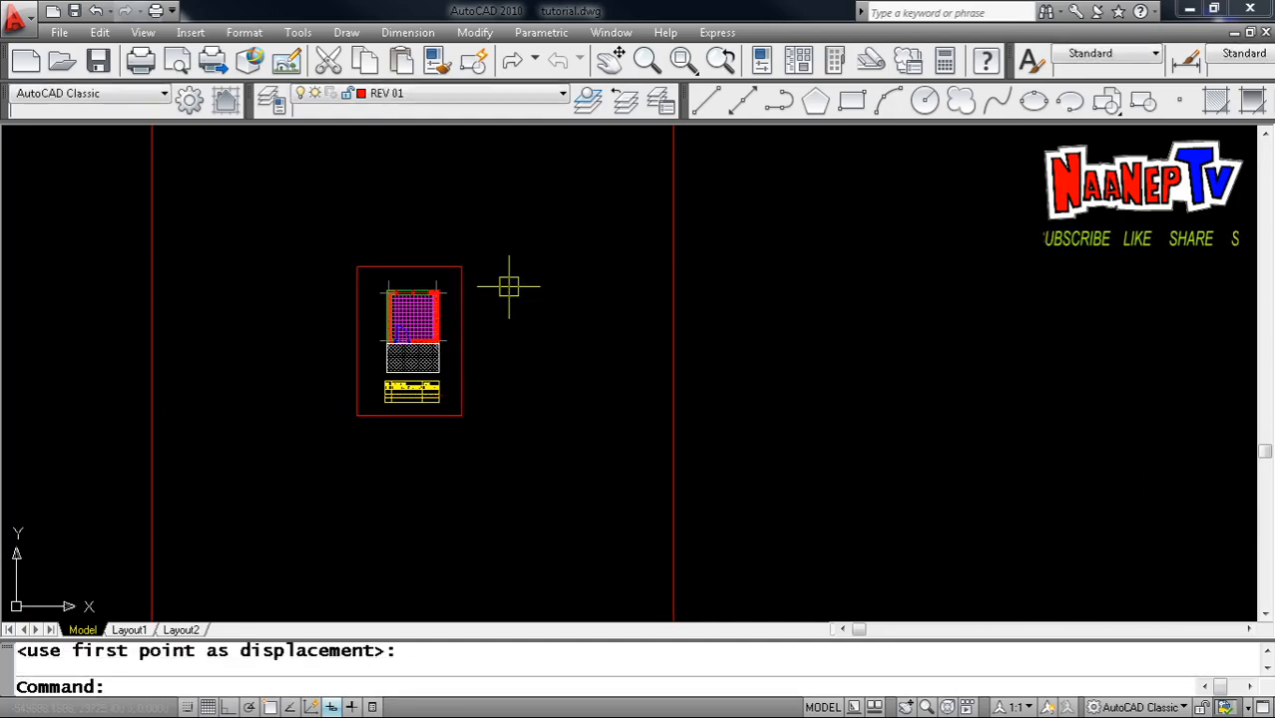
Erase the larger red border, keeping the small one around the floor plan and revision table
scroll(498, 305, "down", 2)
scroll(426, 272, "up", 5)
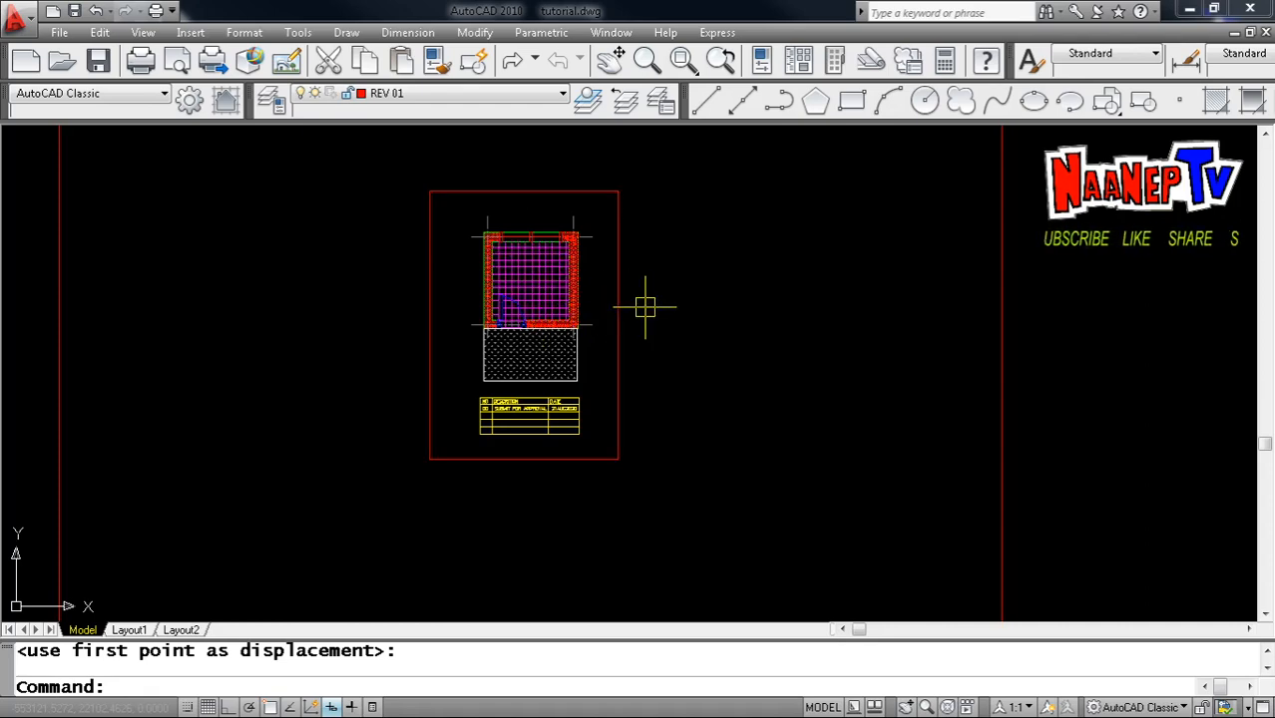
scroll(644, 308, "down", 1)
key("Escape")
type("E")
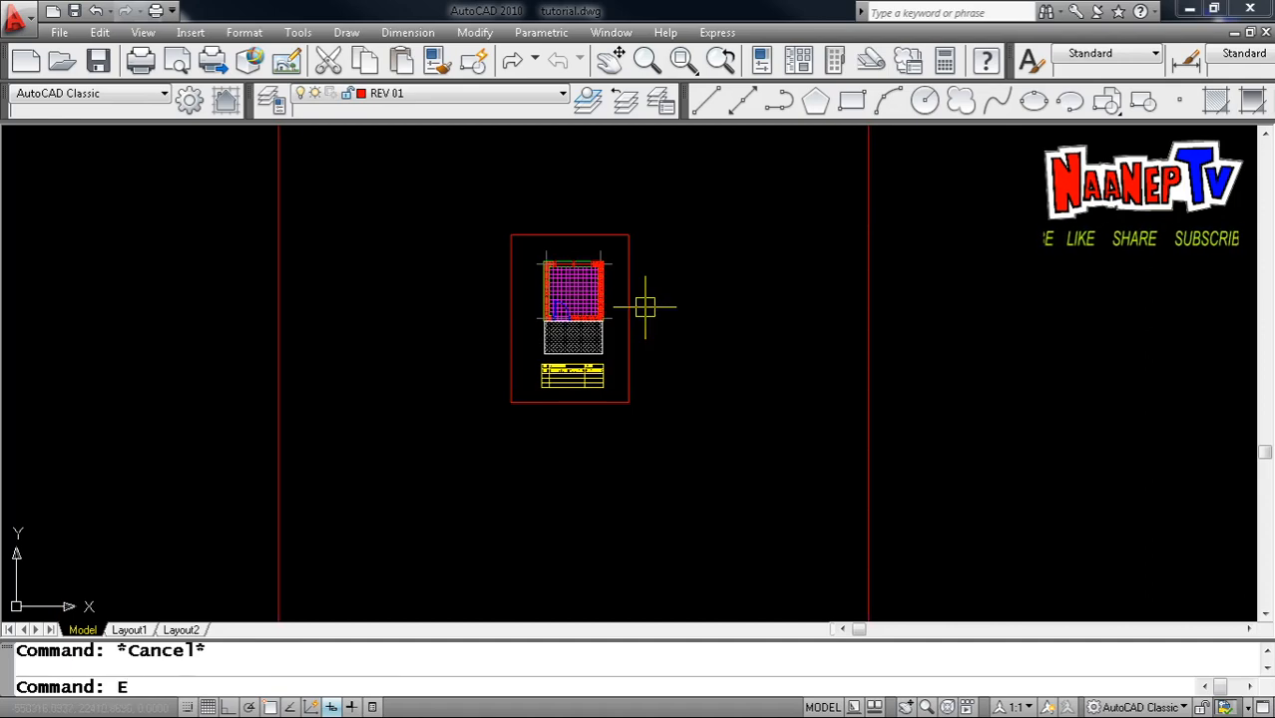
key("Return")
left_click(936, 392)
left_click(824, 352)
key("Return")
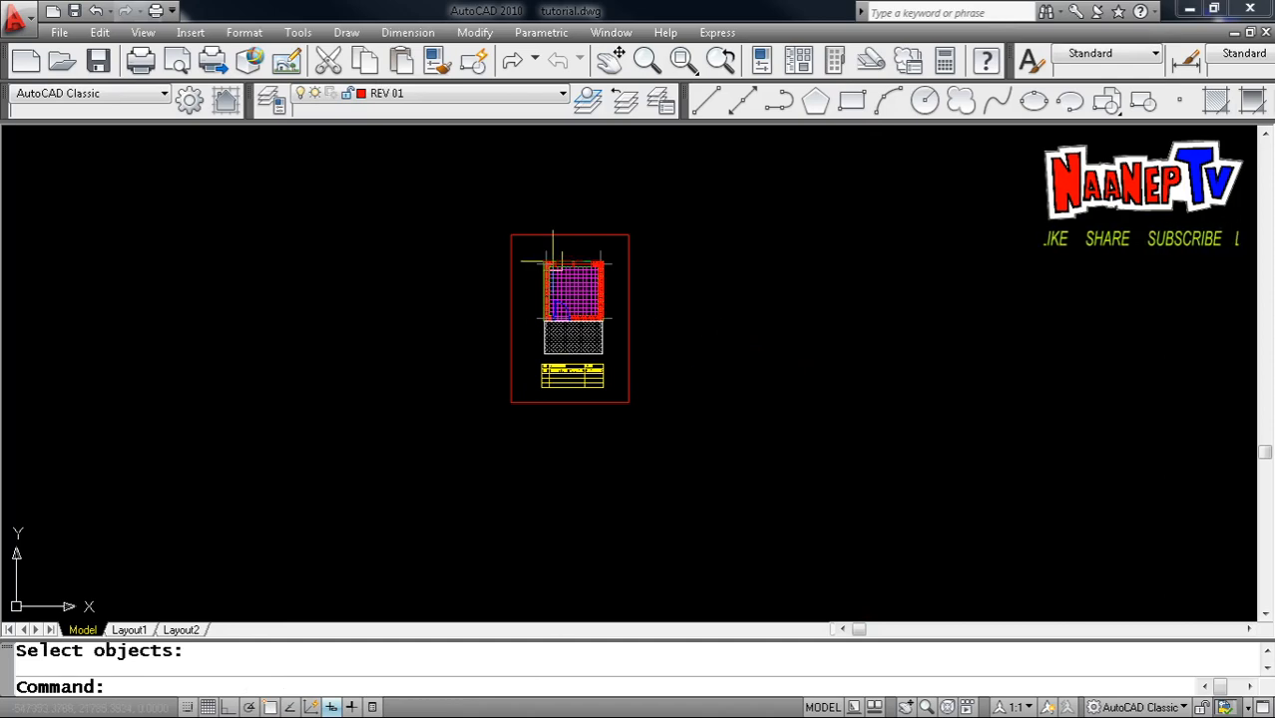
Move the floor plan, revision table and their red border together to a spot beside the drawing origin
key("Escape")
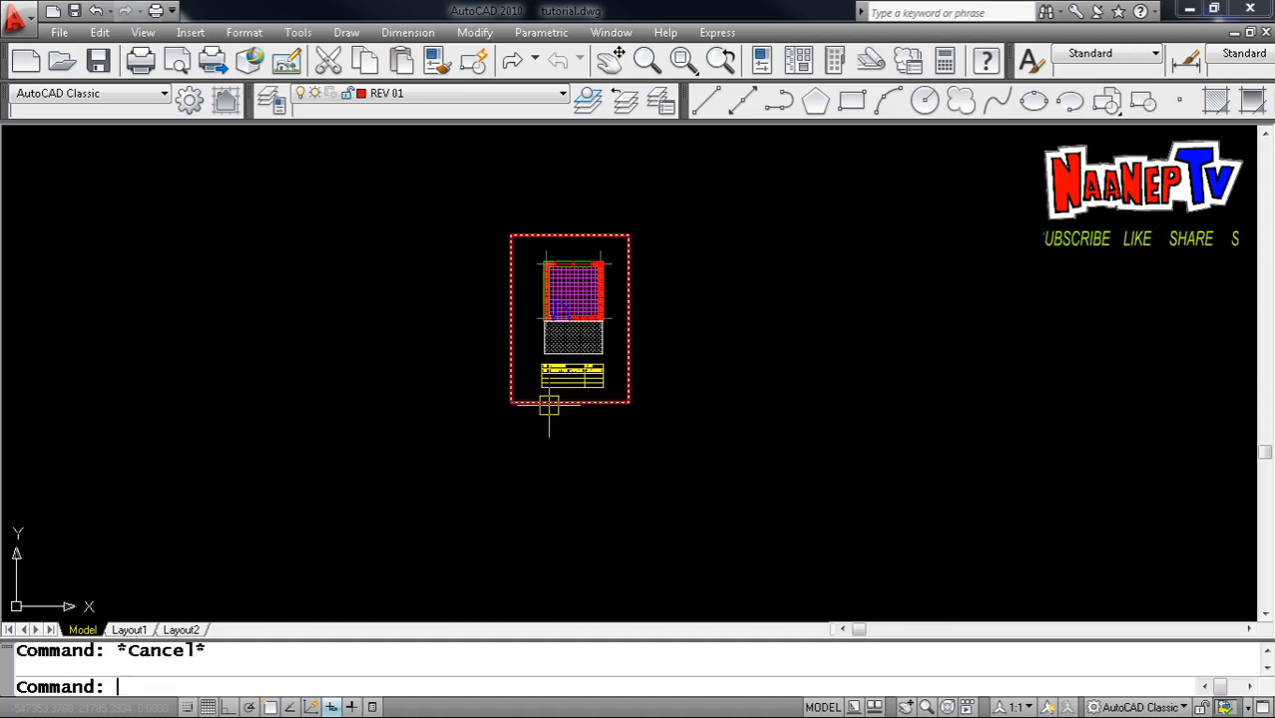
type("m")
key("Return")
left_click(680, 446)
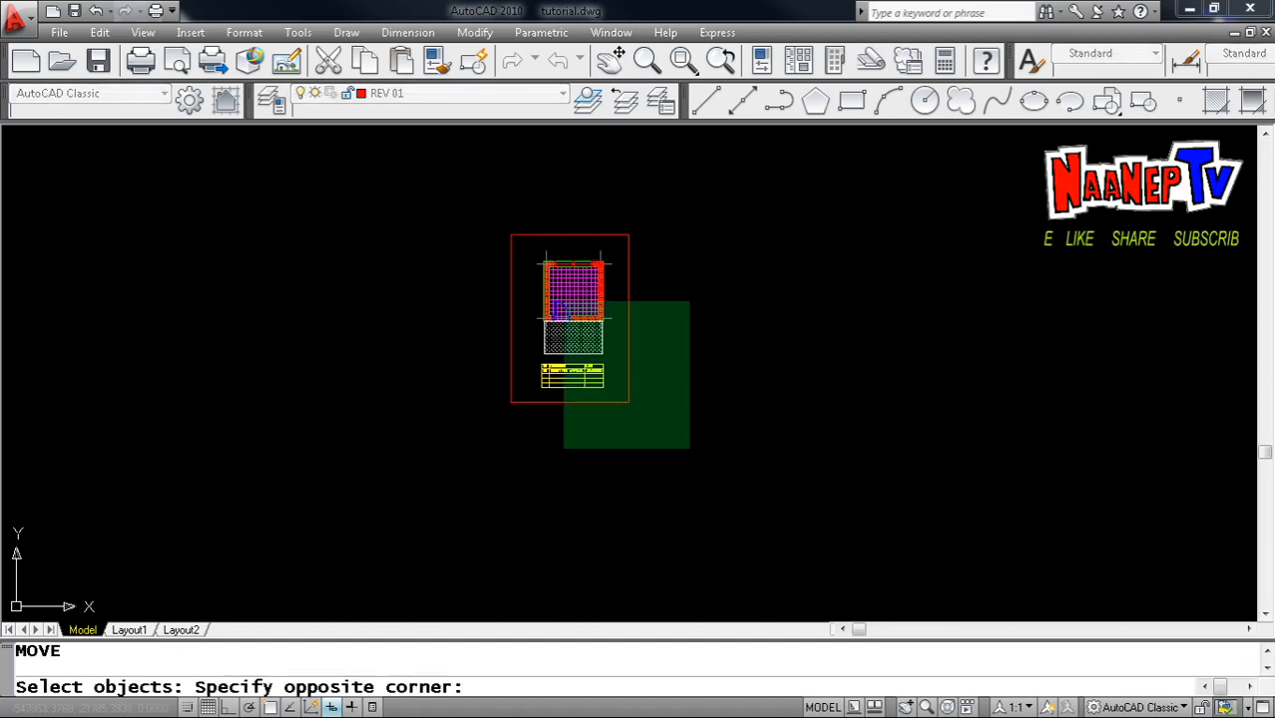
left_click(450, 190)
key("Return")
left_click(666, 321)
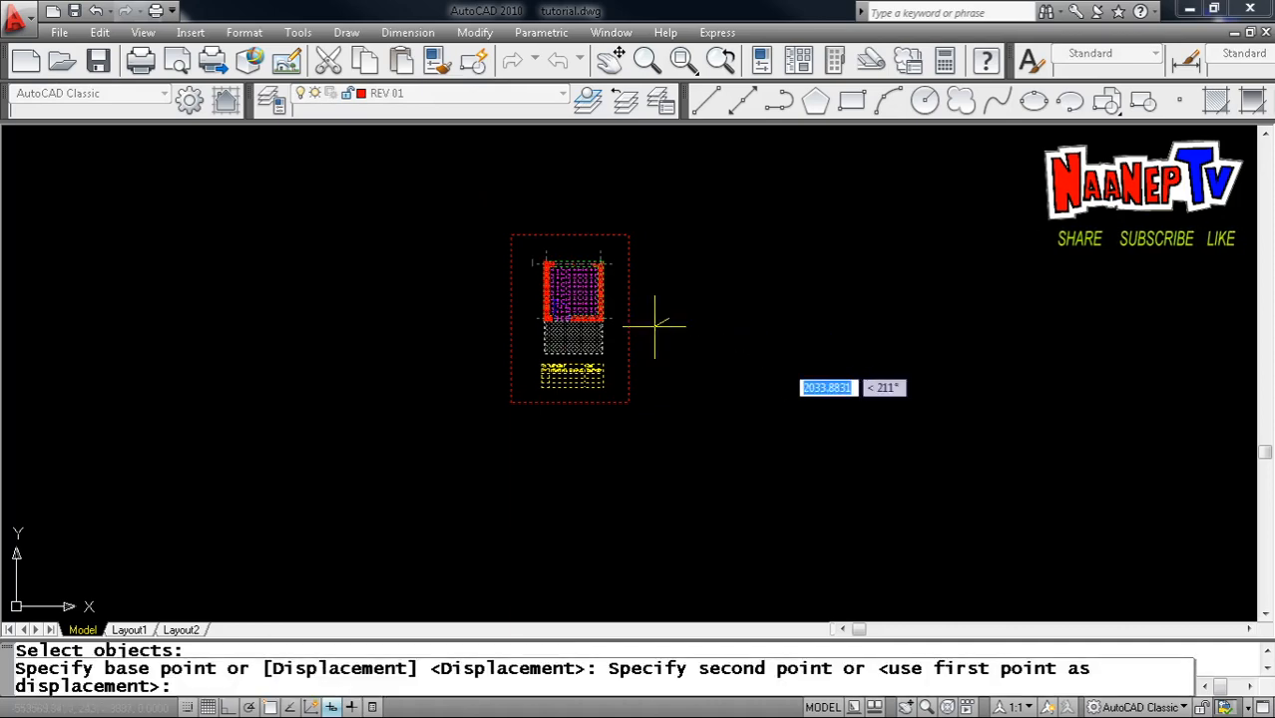
scroll(455, 289, "down", 5)
scroll(639, 375, "down", 5)
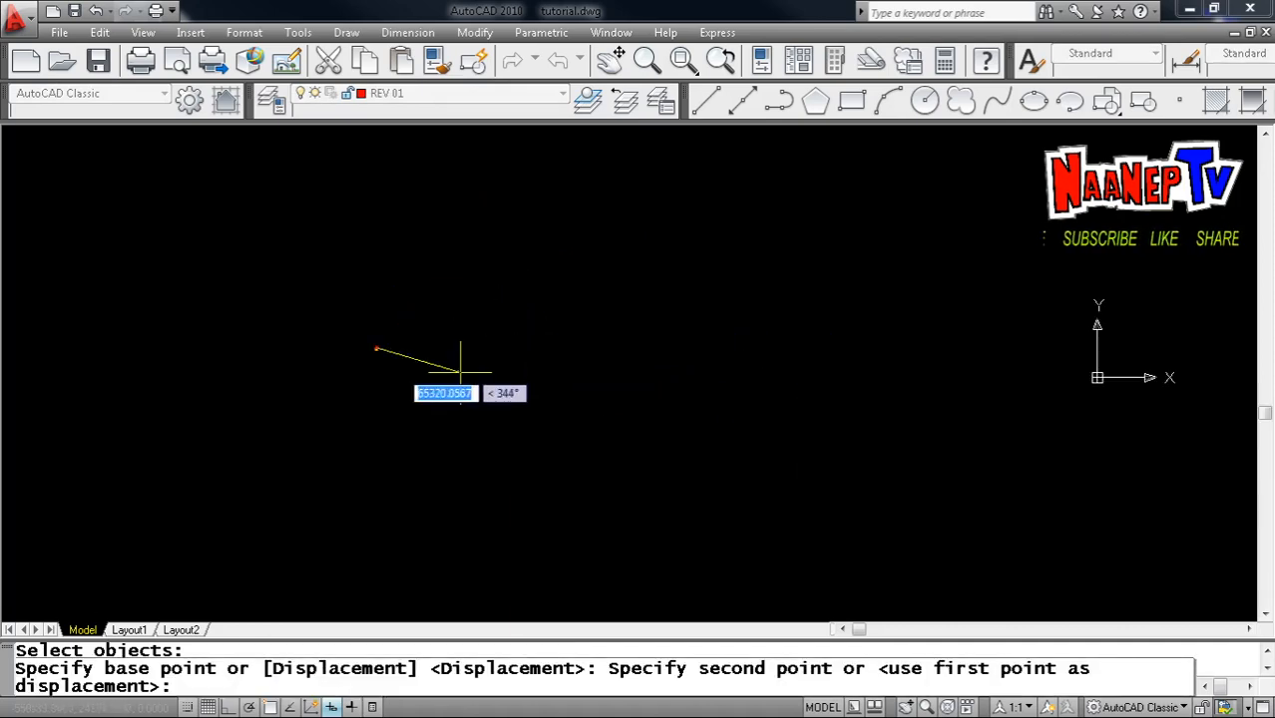
scroll(344, 348, "down", 4)
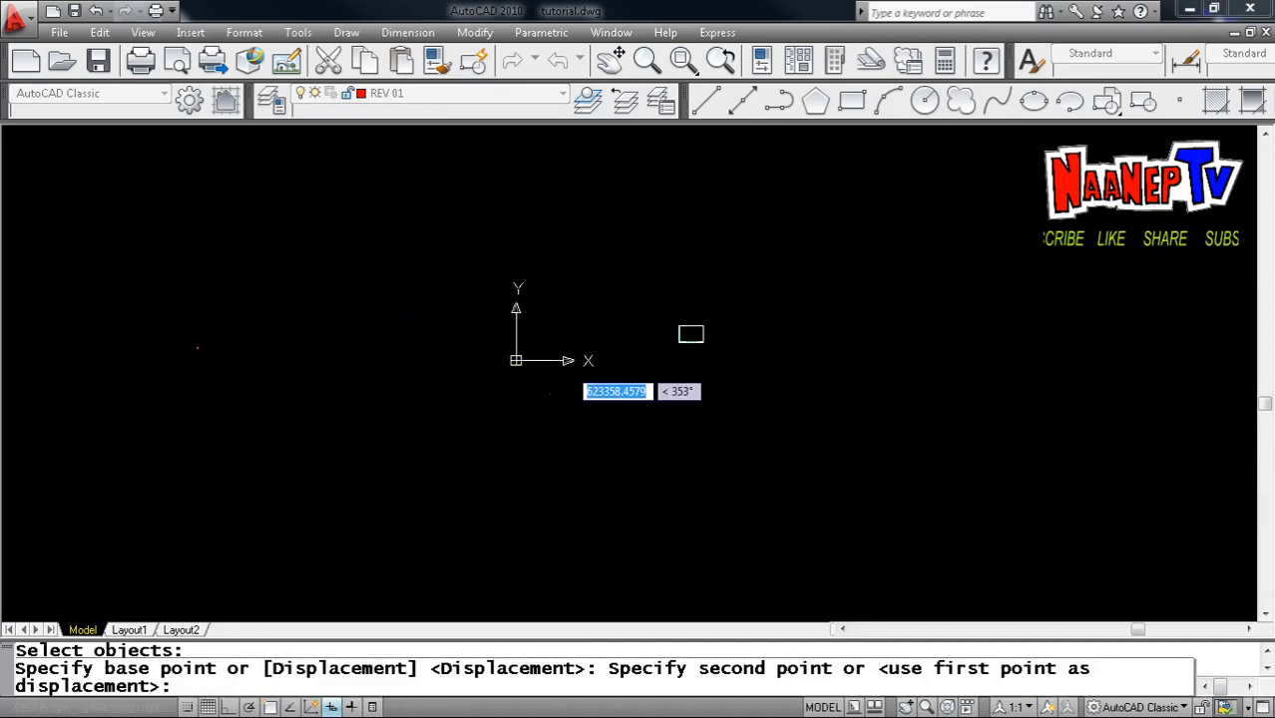
scroll(521, 373, "up", 7)
scroll(504, 354, "up", 5)
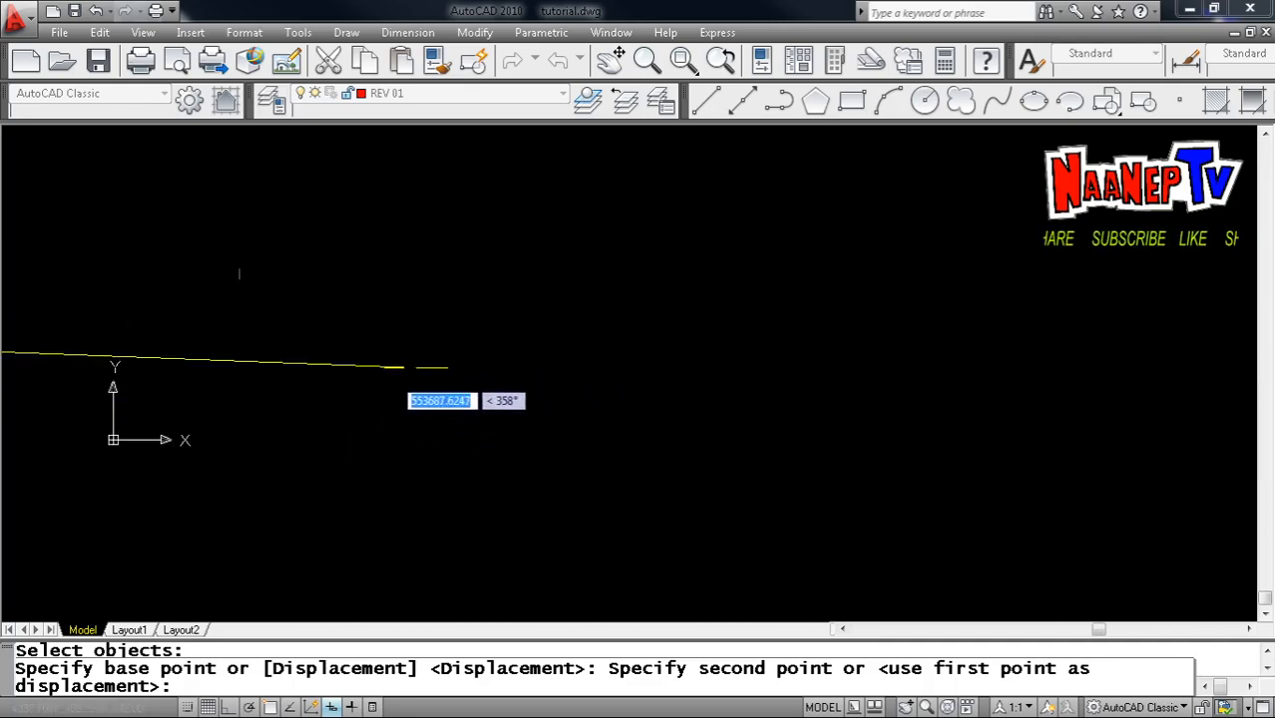
left_click(630, 386)
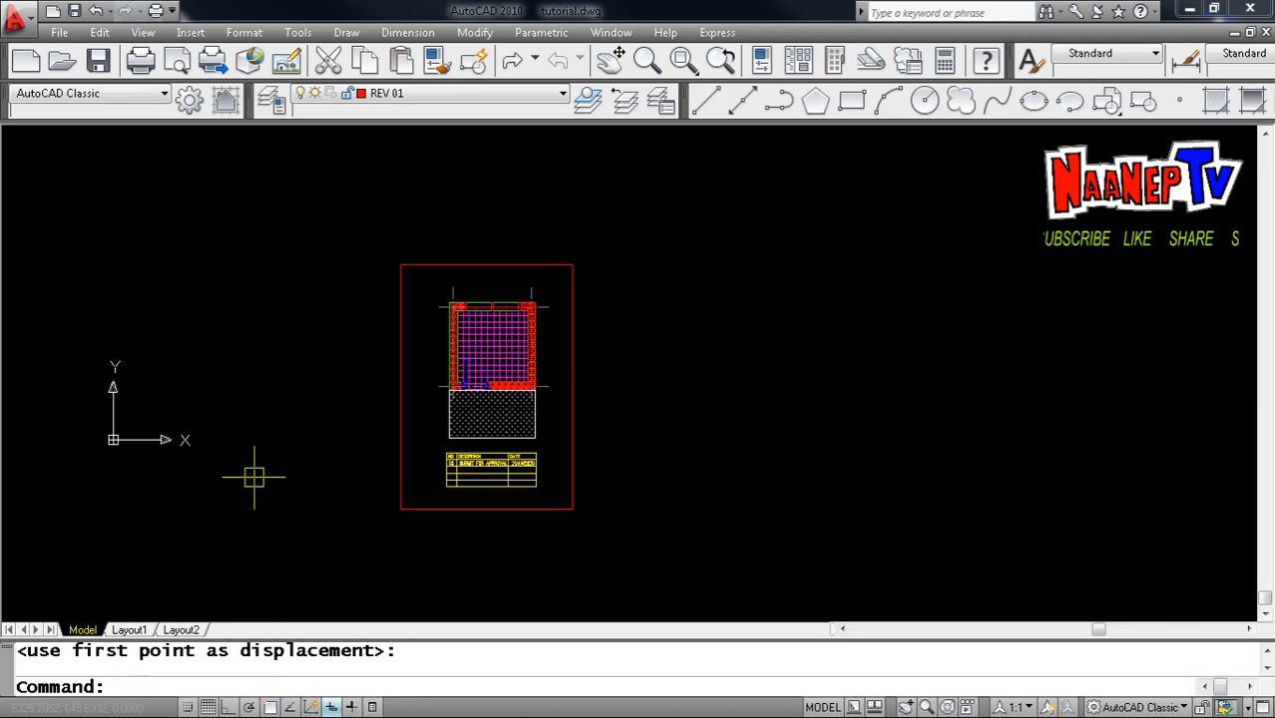
key("Escape")
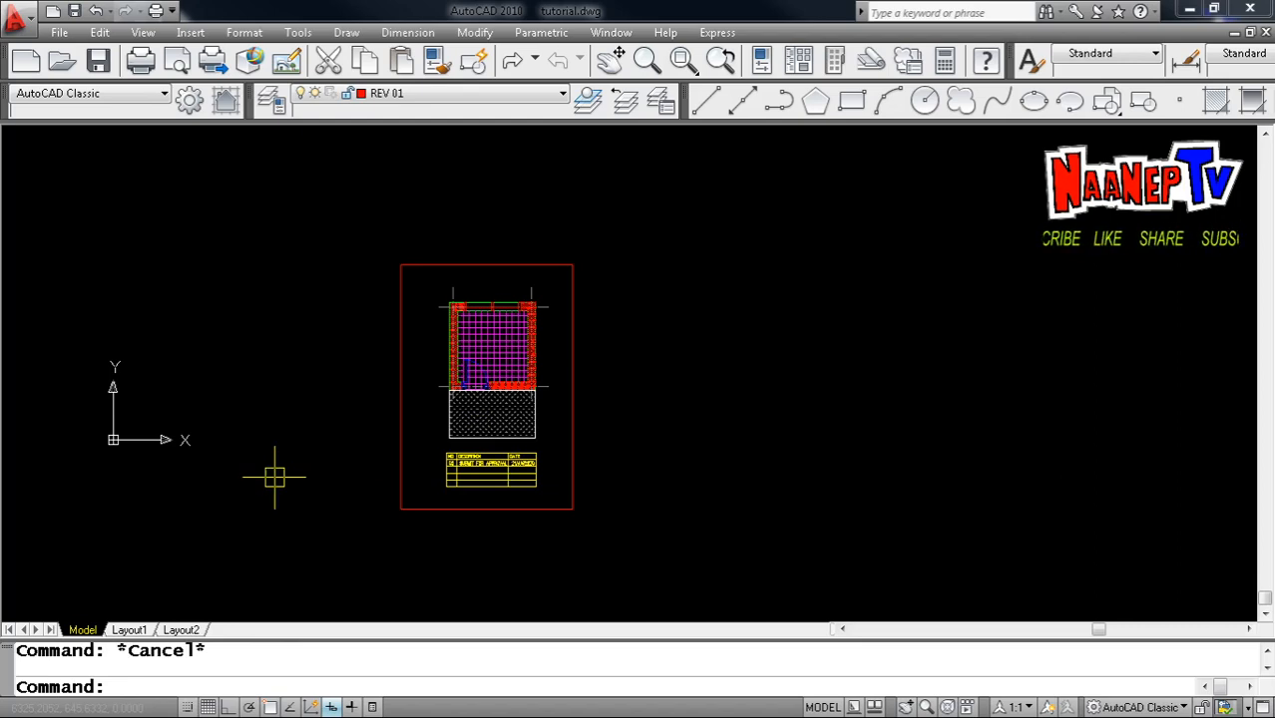
Create a landscape sheet border with MVSETUP: no paper space, metric units, scale factor 10, paper width 298 and paper height 210
type("MVSE")
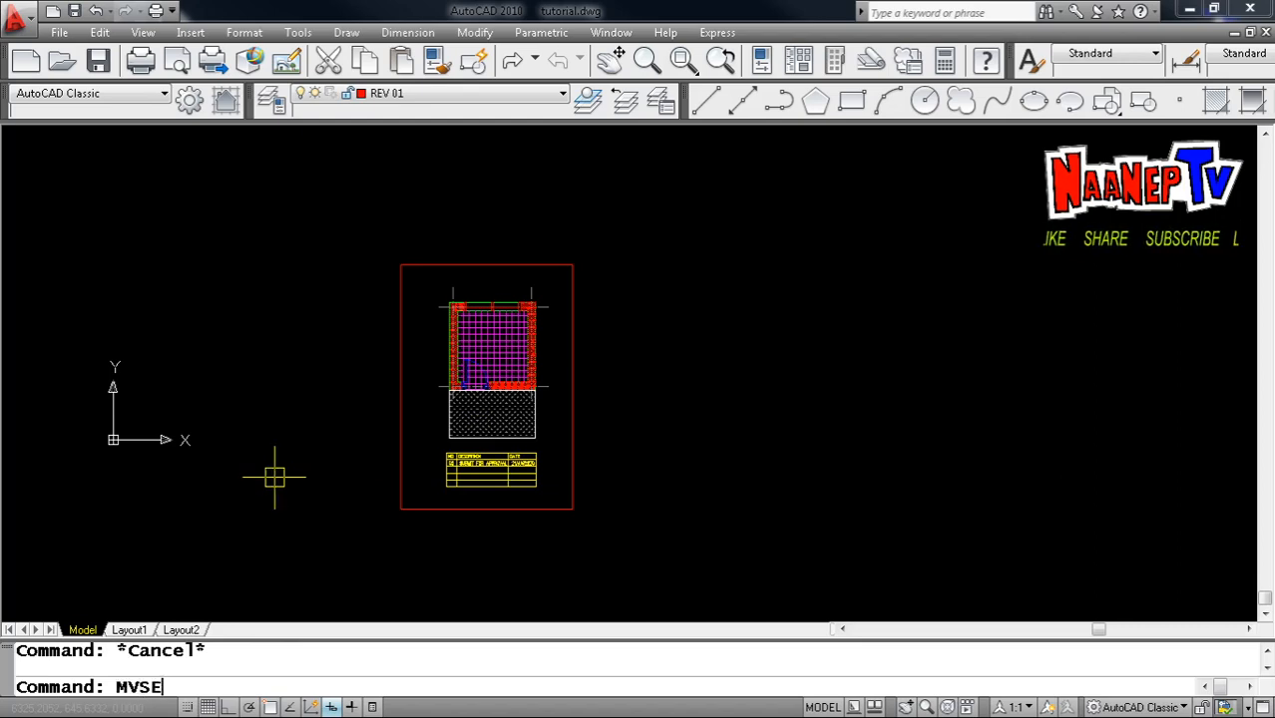
type("TUP")
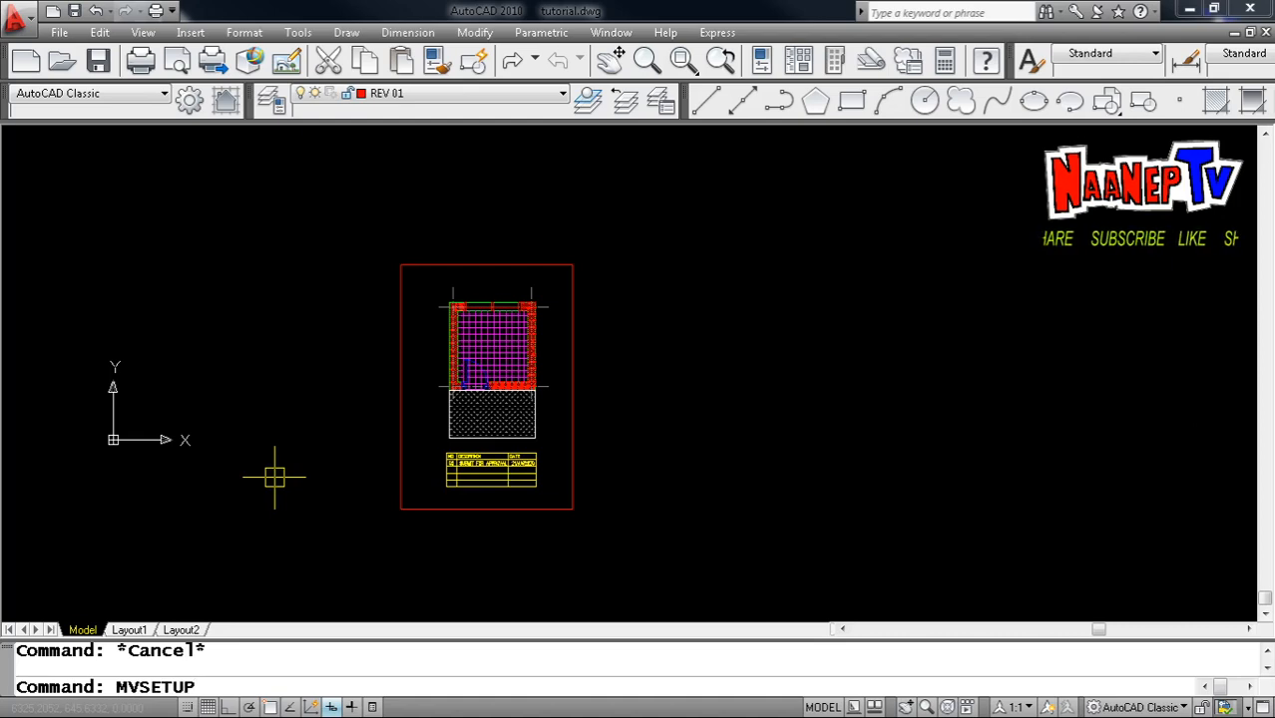
key("Return")
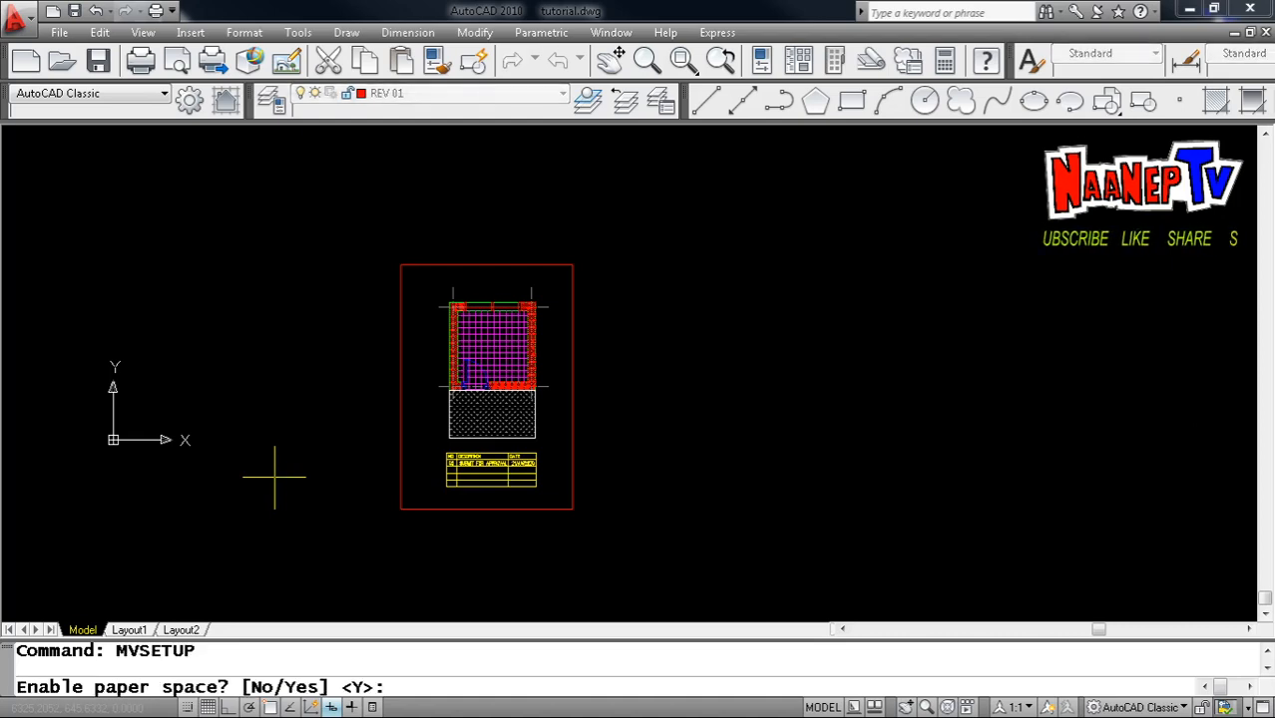
type("N")
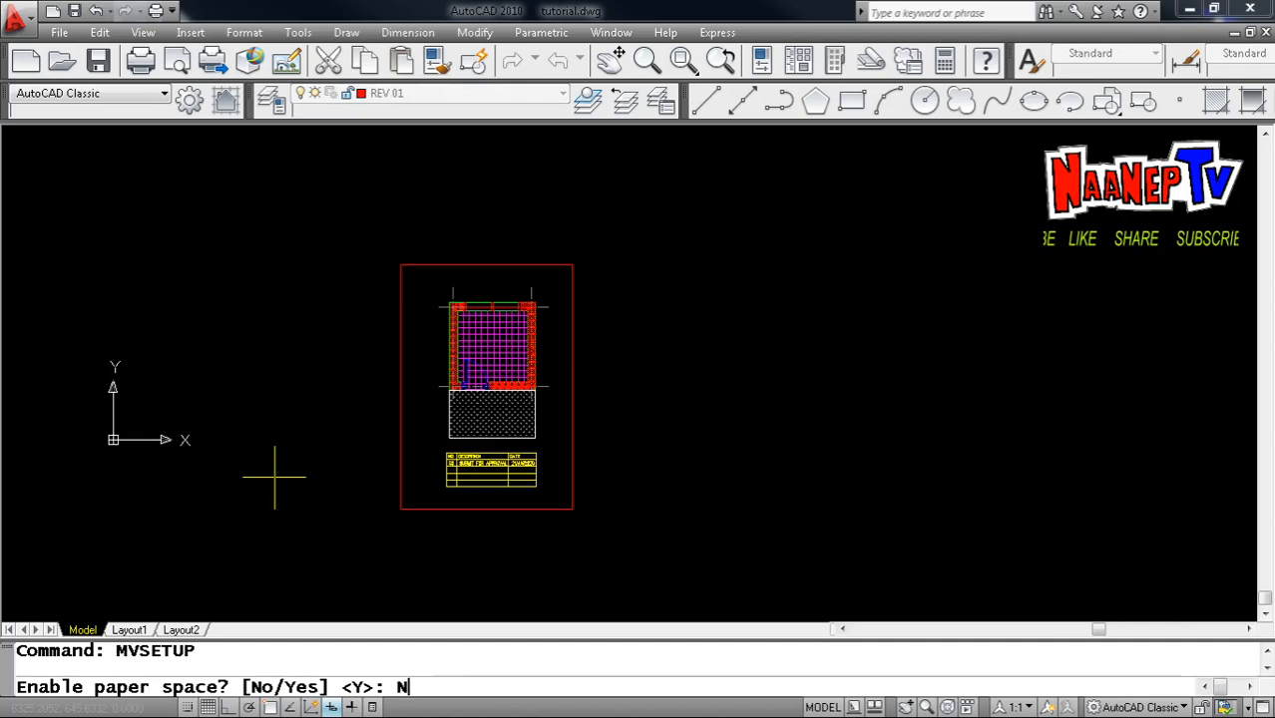
key("Return")
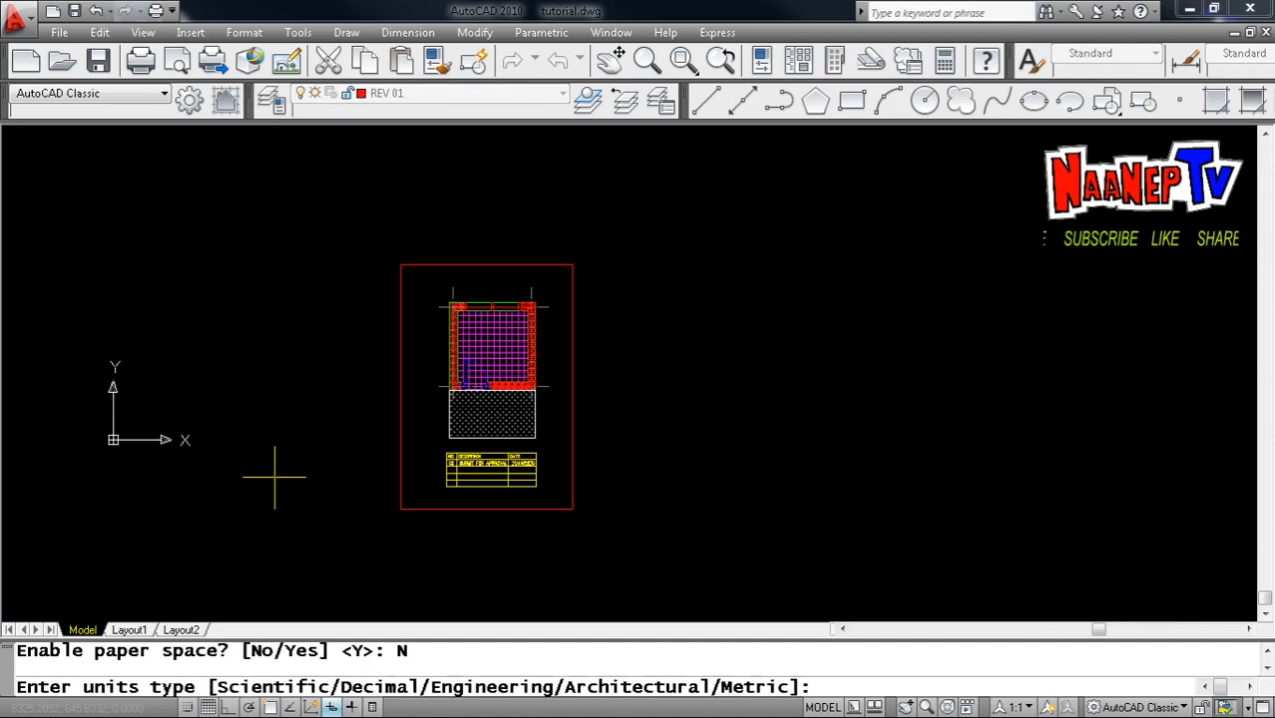
type("M")
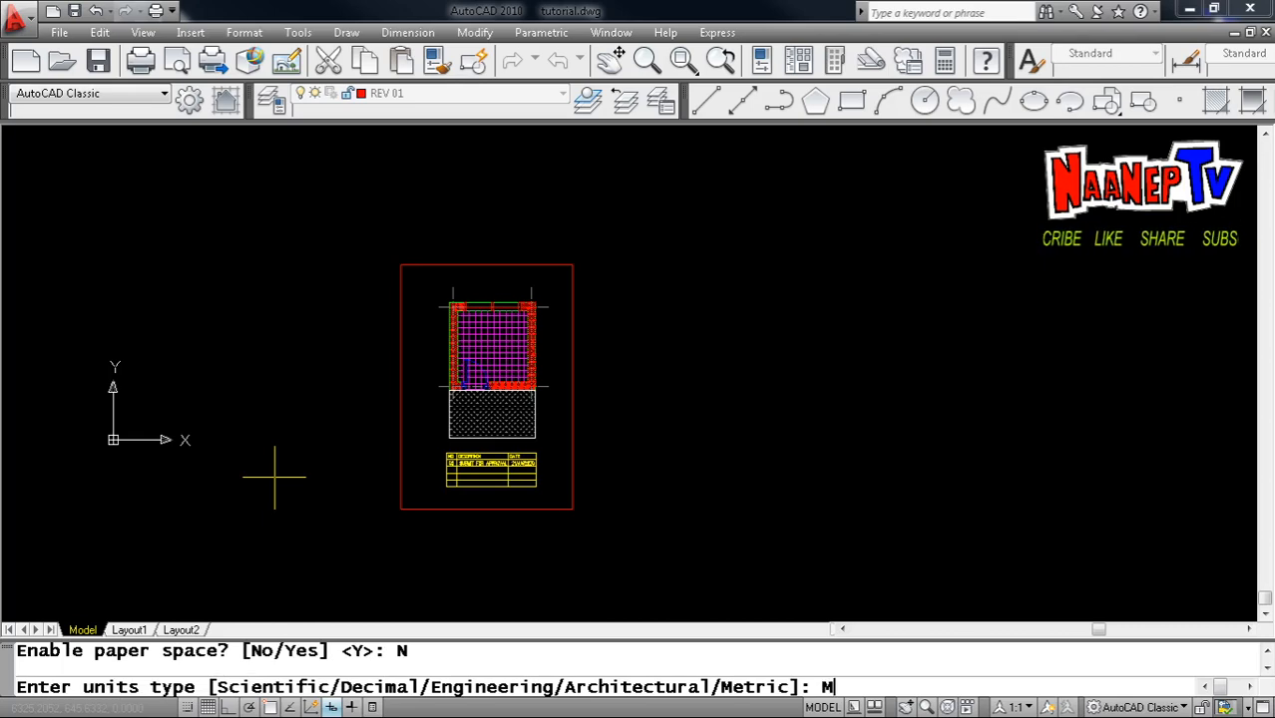
key("Return")
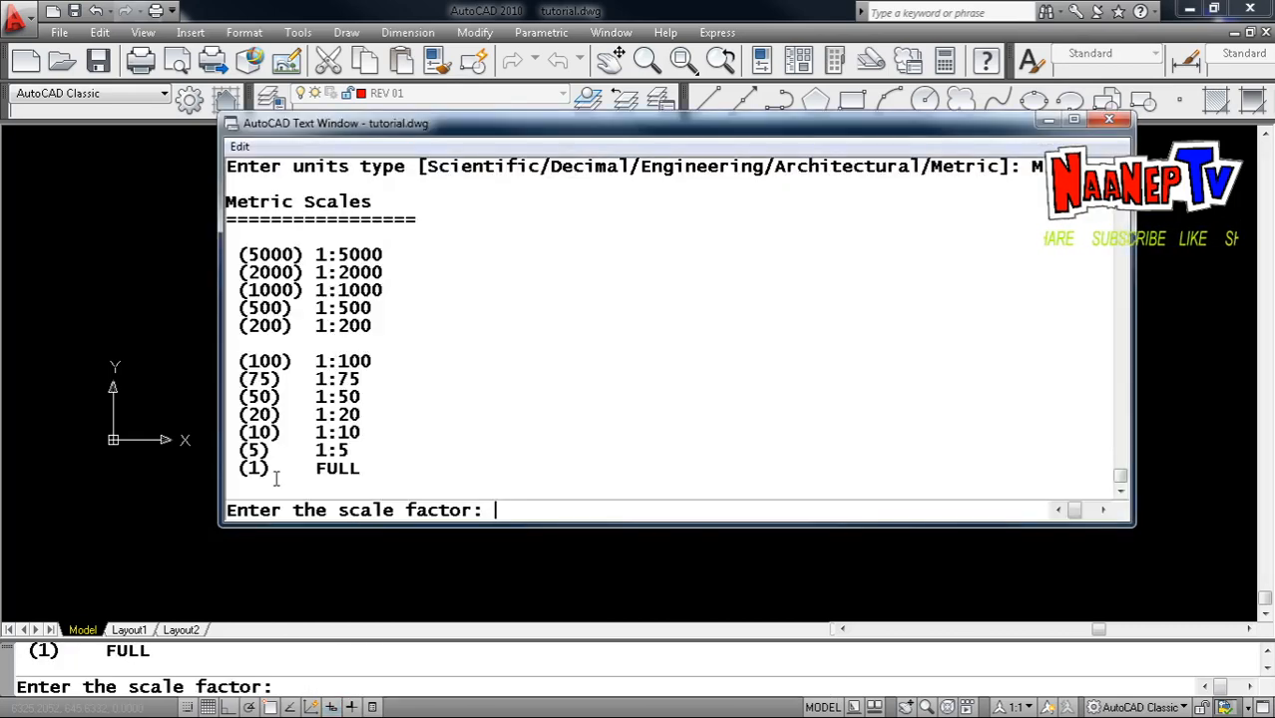
type("10")
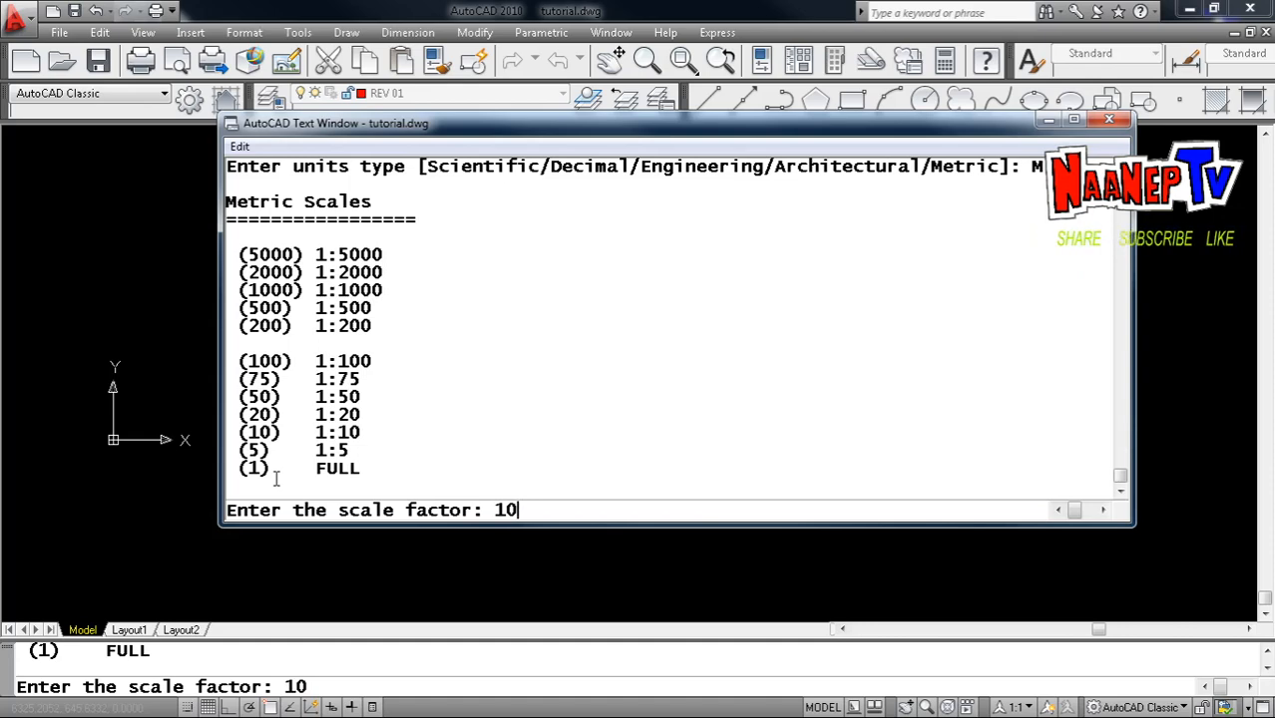
key("Return")
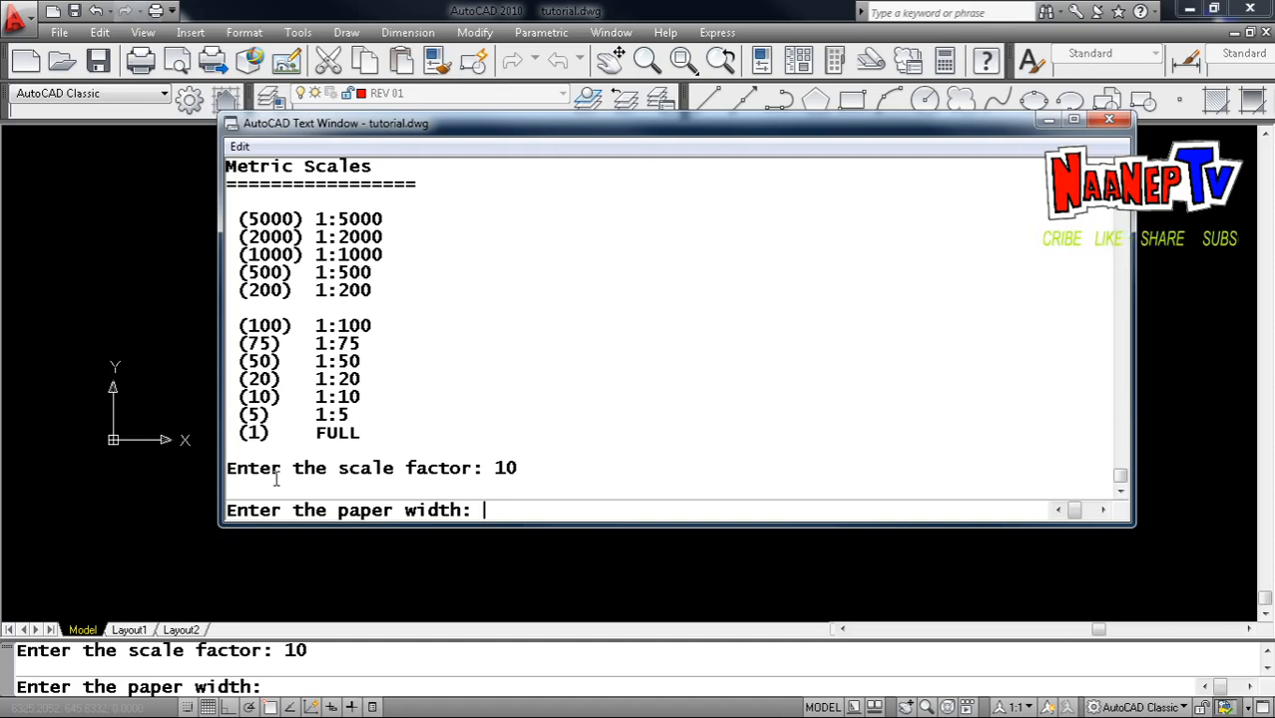
type("298")
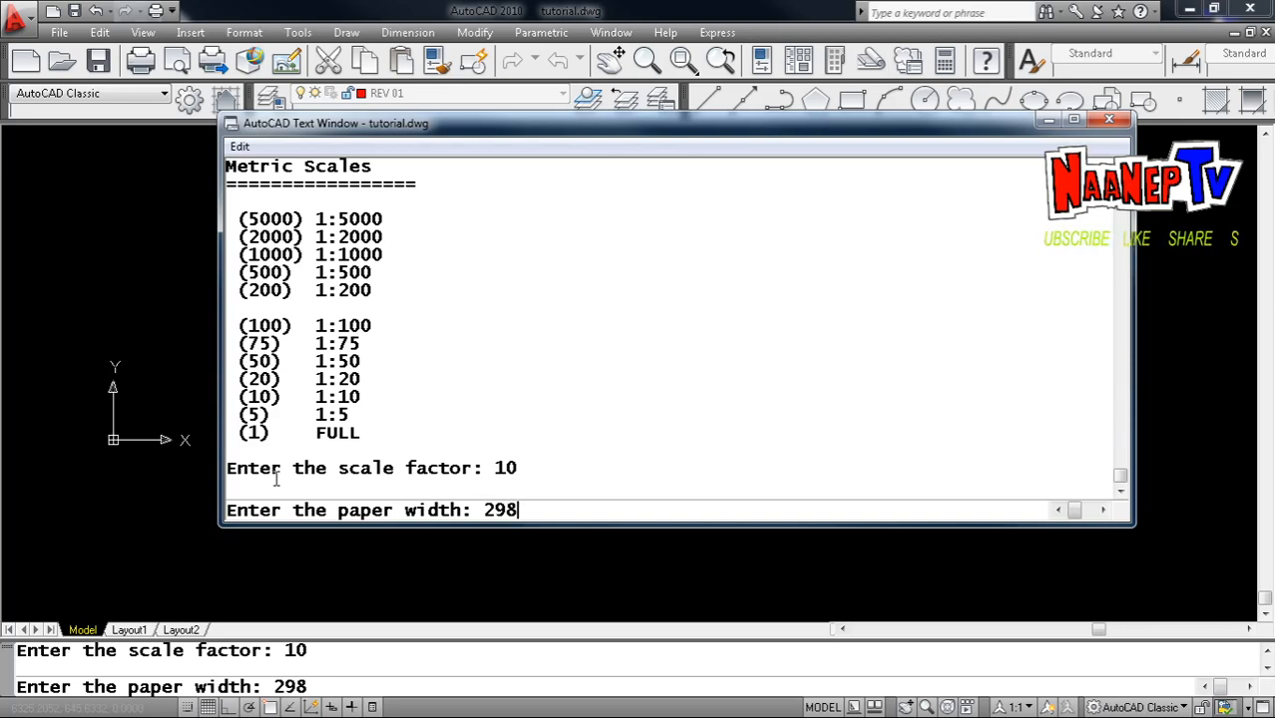
key("Return")
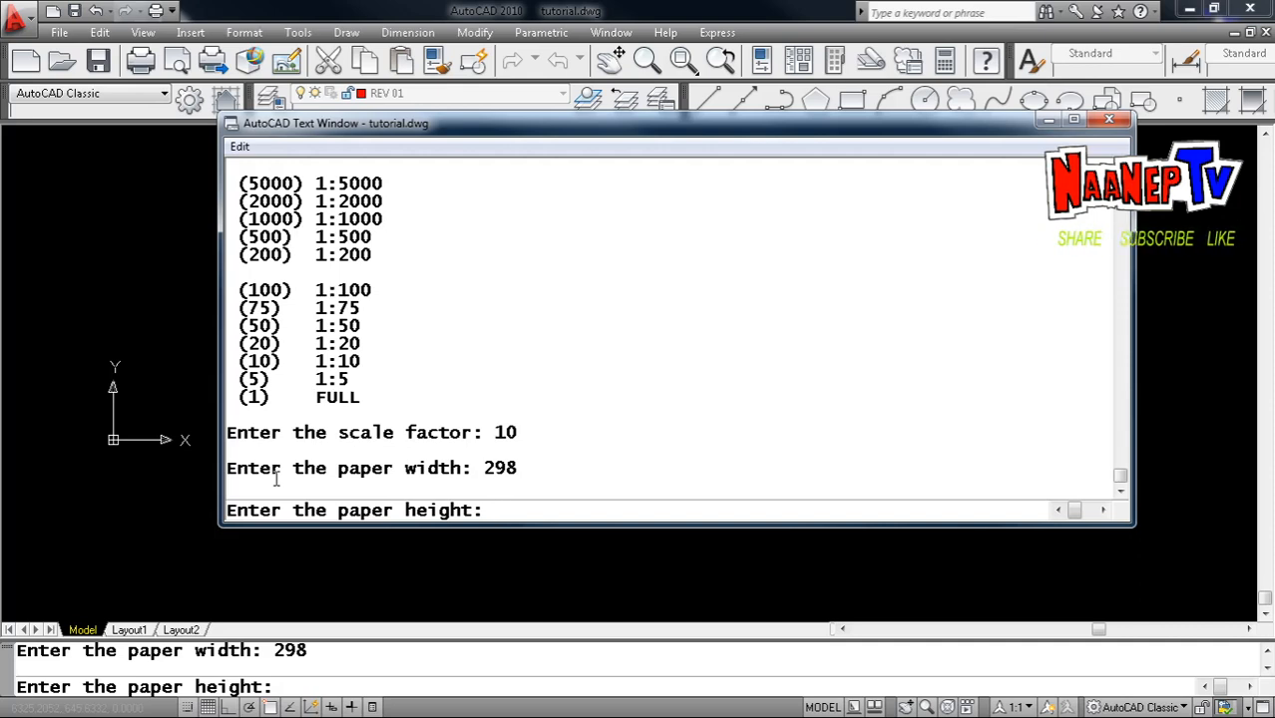
type("210")
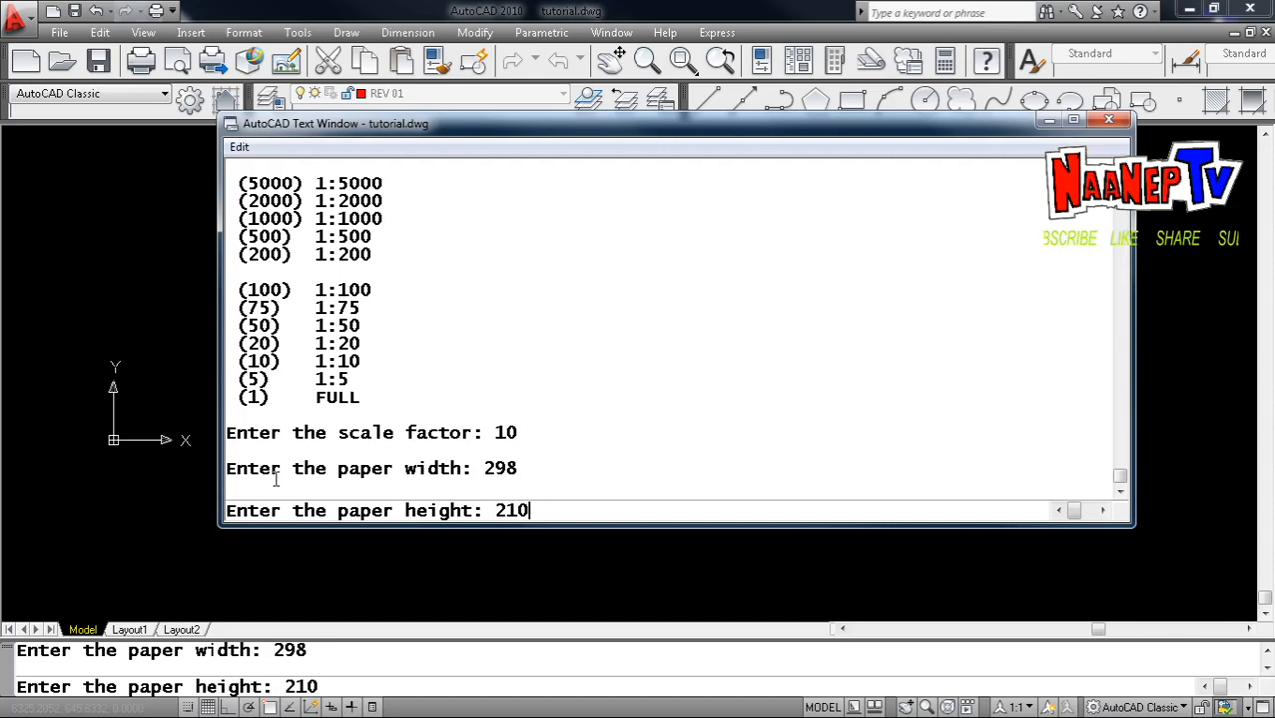
key("Return")
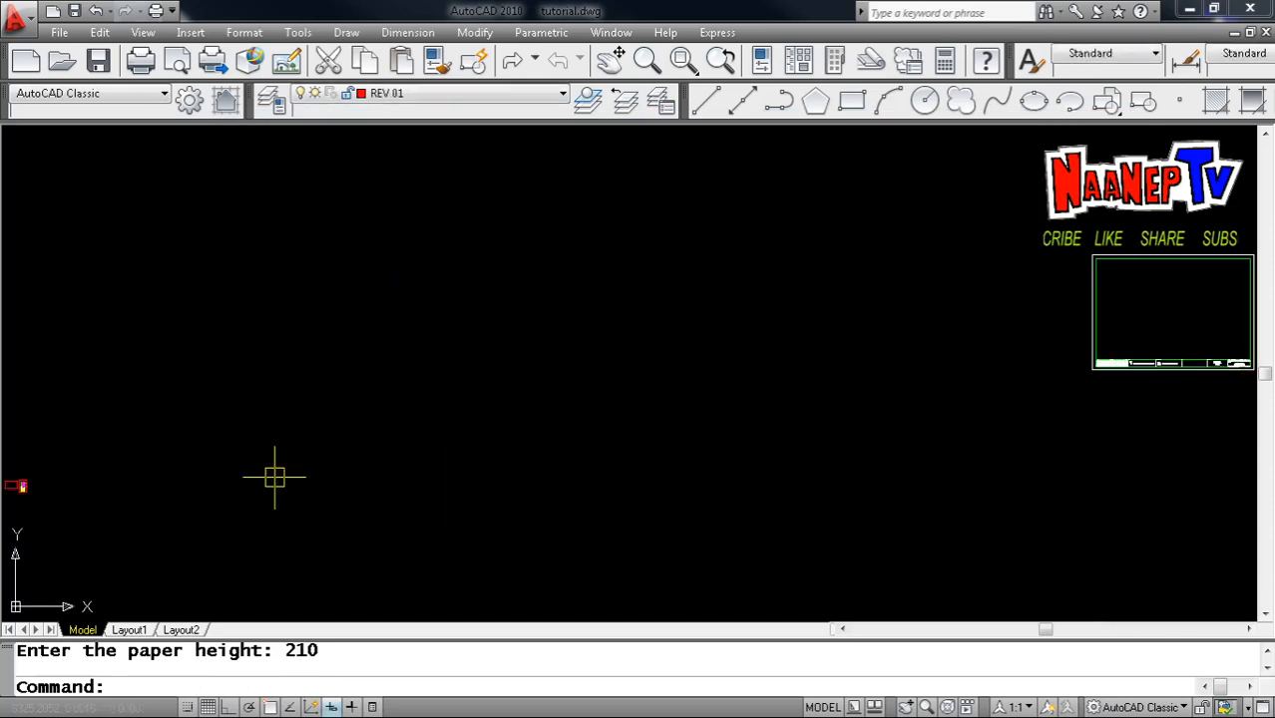
scroll(335, 502, "down", 2)
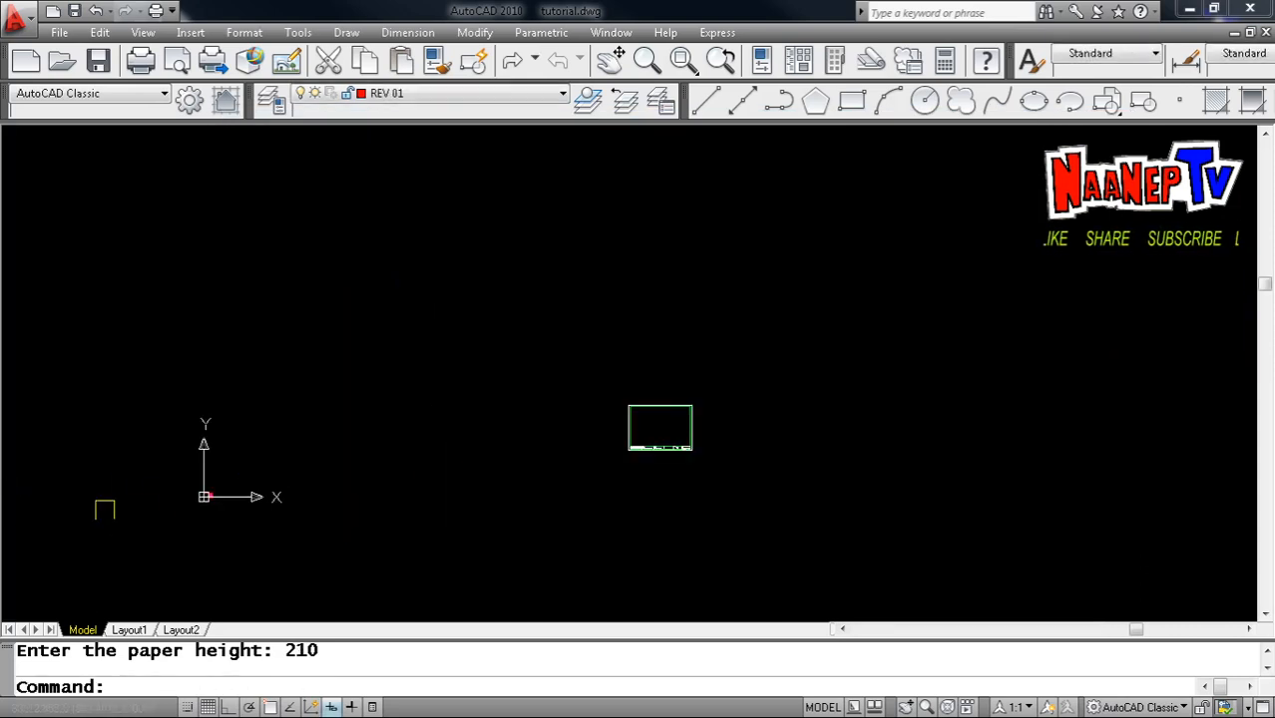
scroll(134, 501, "up", 3)
scroll(374, 508, "up", 8)
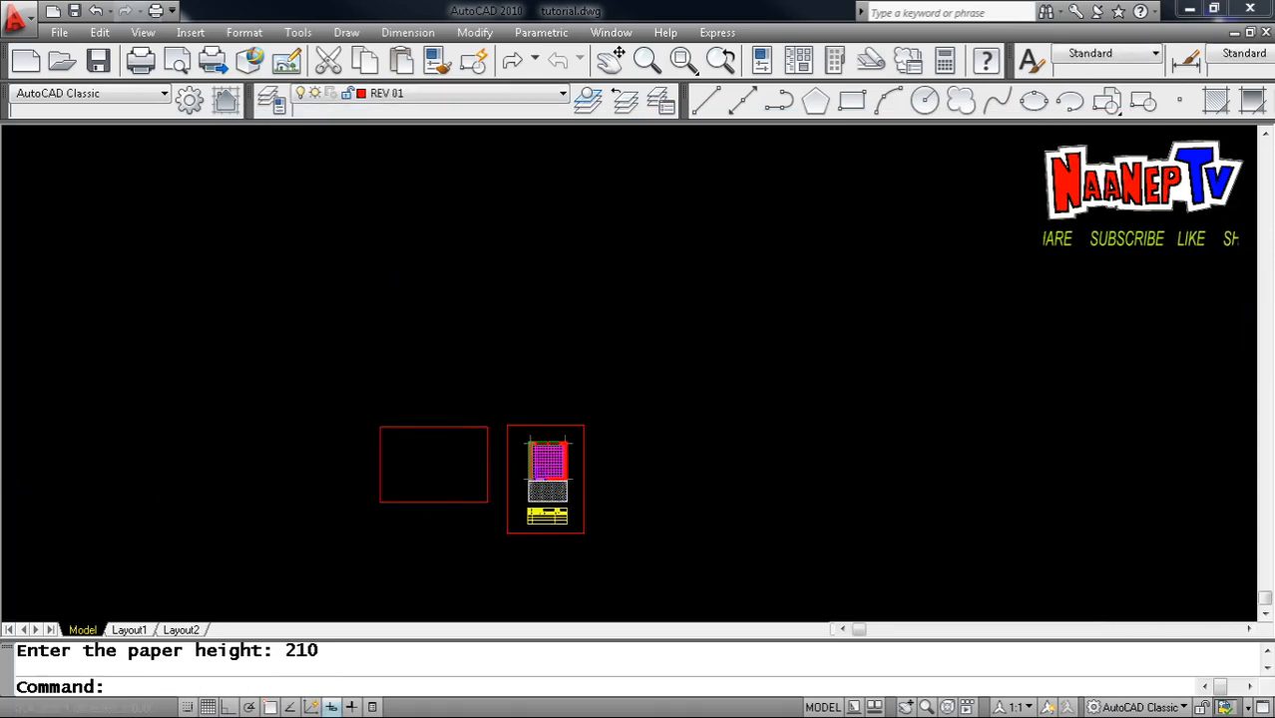
scroll(463, 464, "down", 4)
scroll(447, 489, "up", 3)
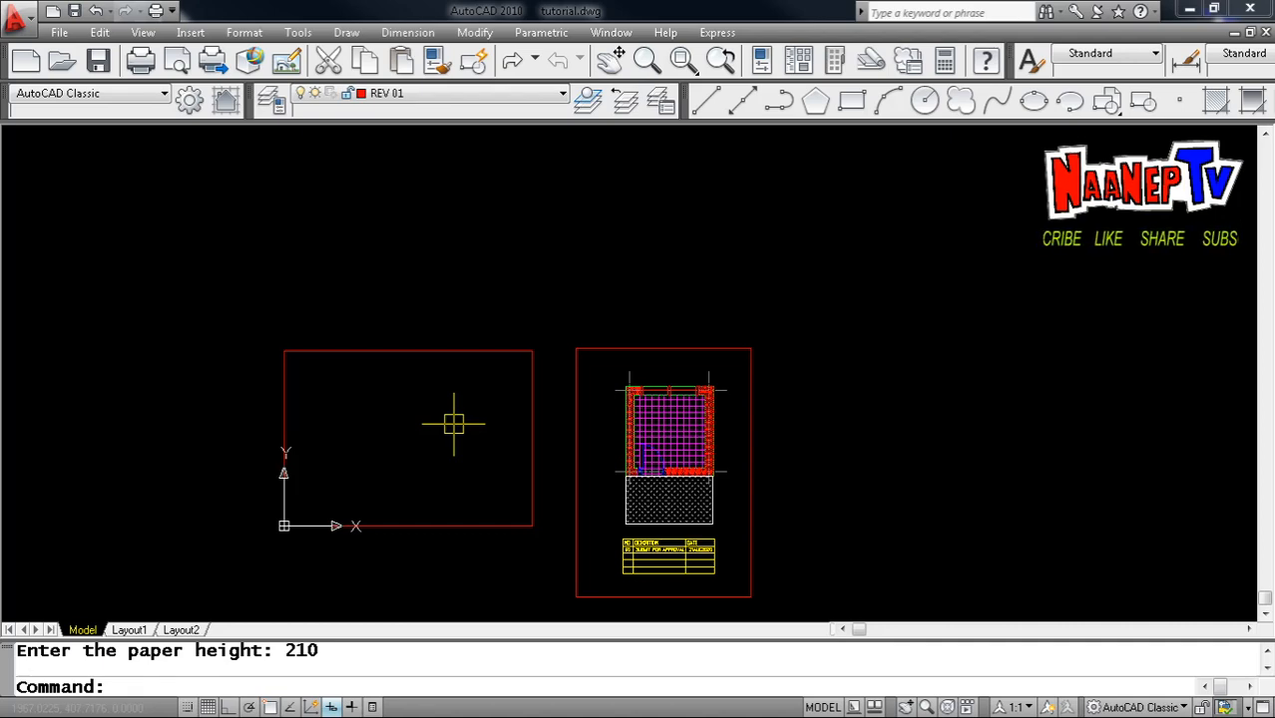
key("Escape")
type("M")
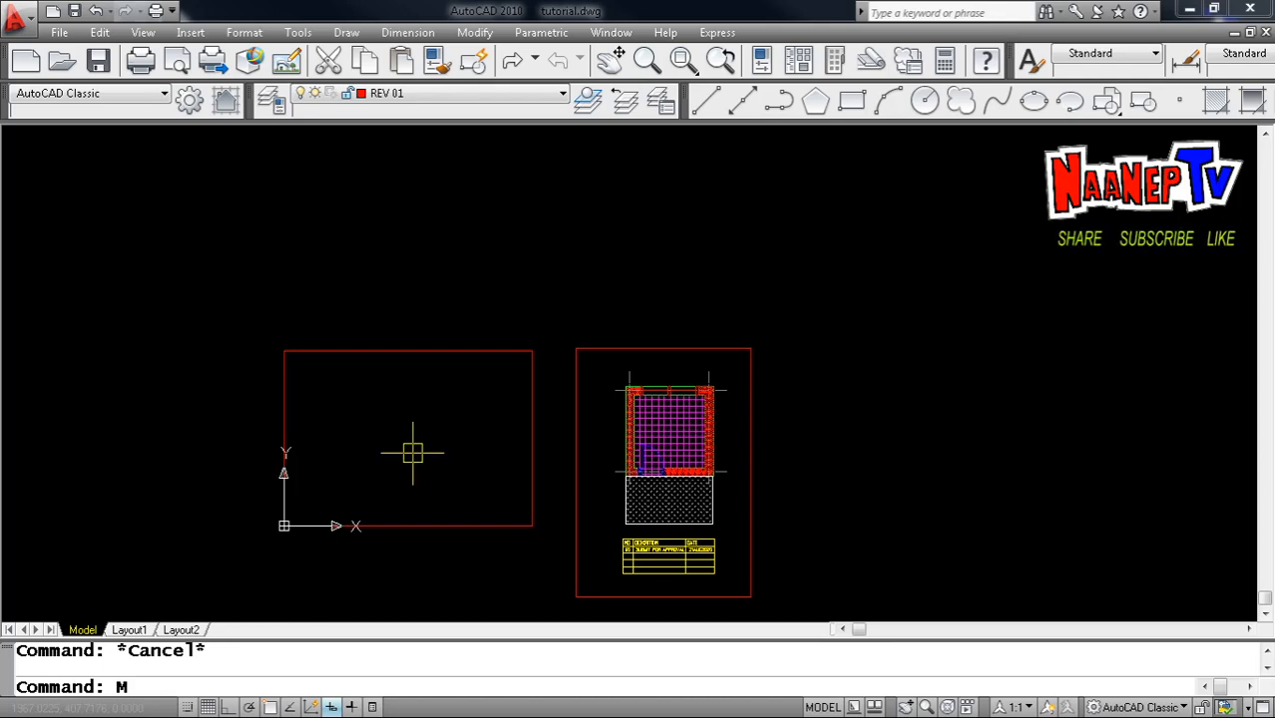
key("Escape")
key("Escape")
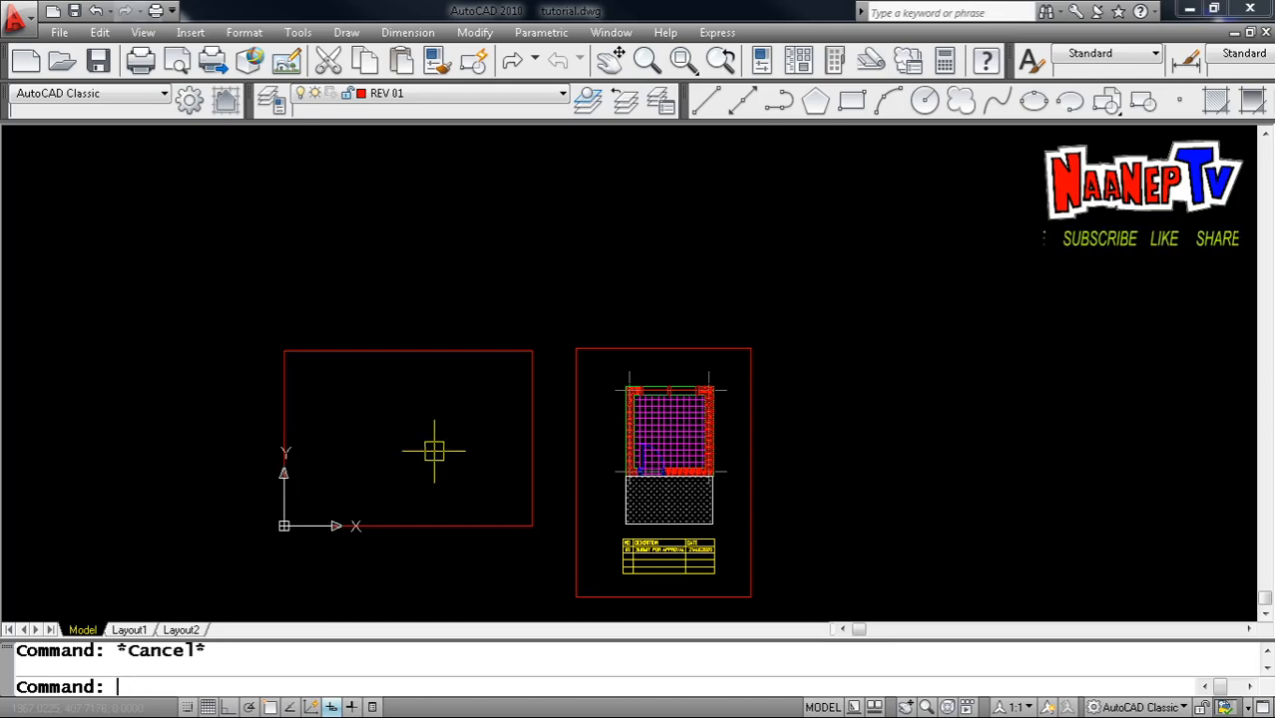
Erase the landscape border at the origin and undo the erasure
type("e")
key("Return")
left_click(379, 545)
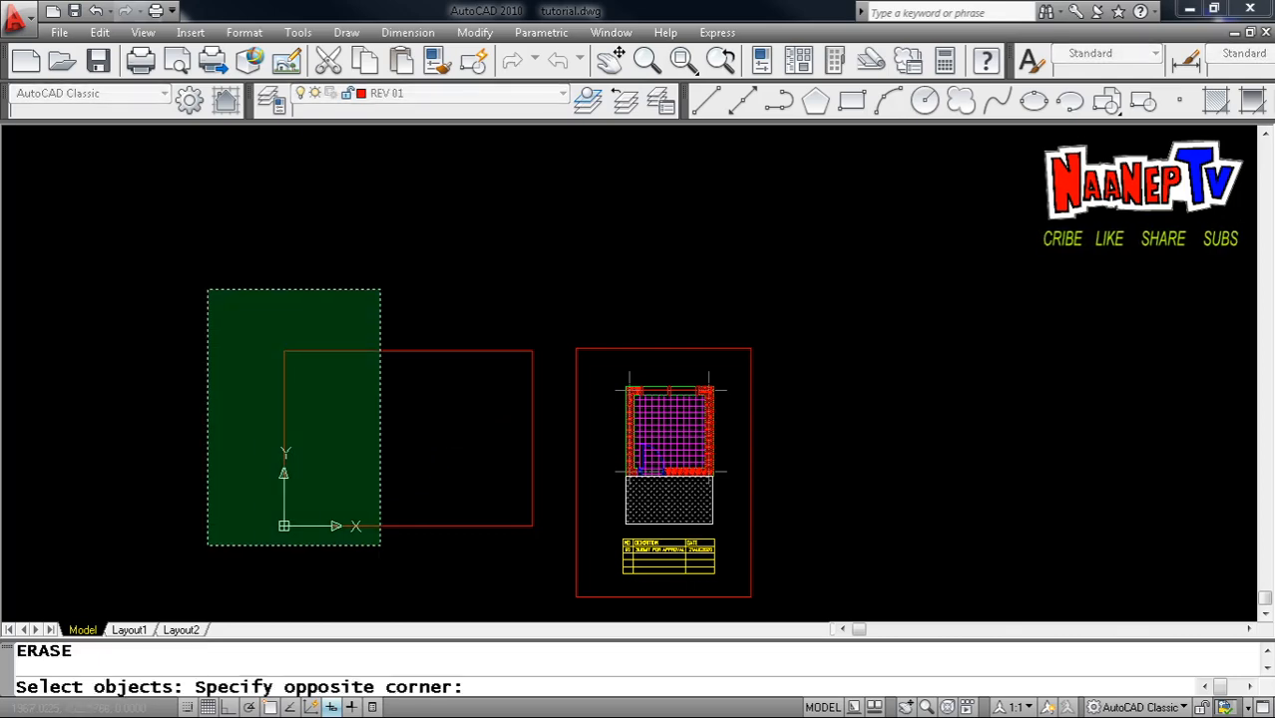
left_click(206, 287)
key("Return")
key("Escape")
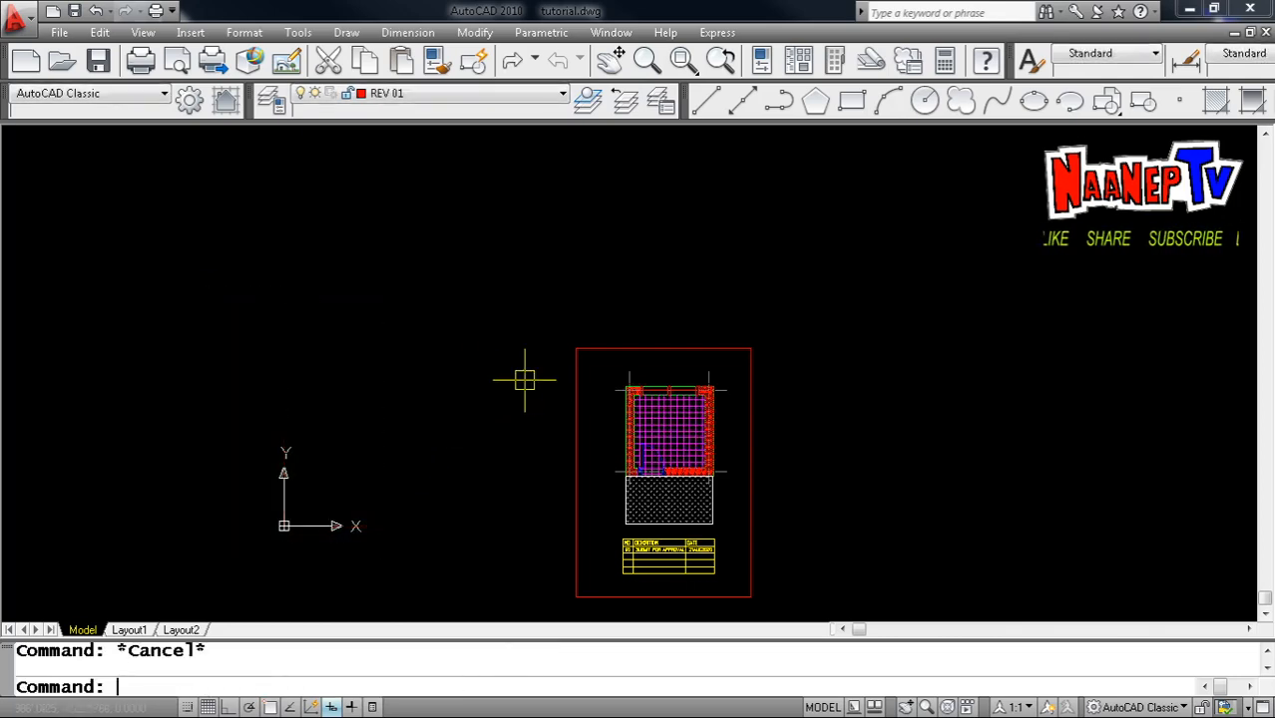
key("ctrl+z")
key("Escape")
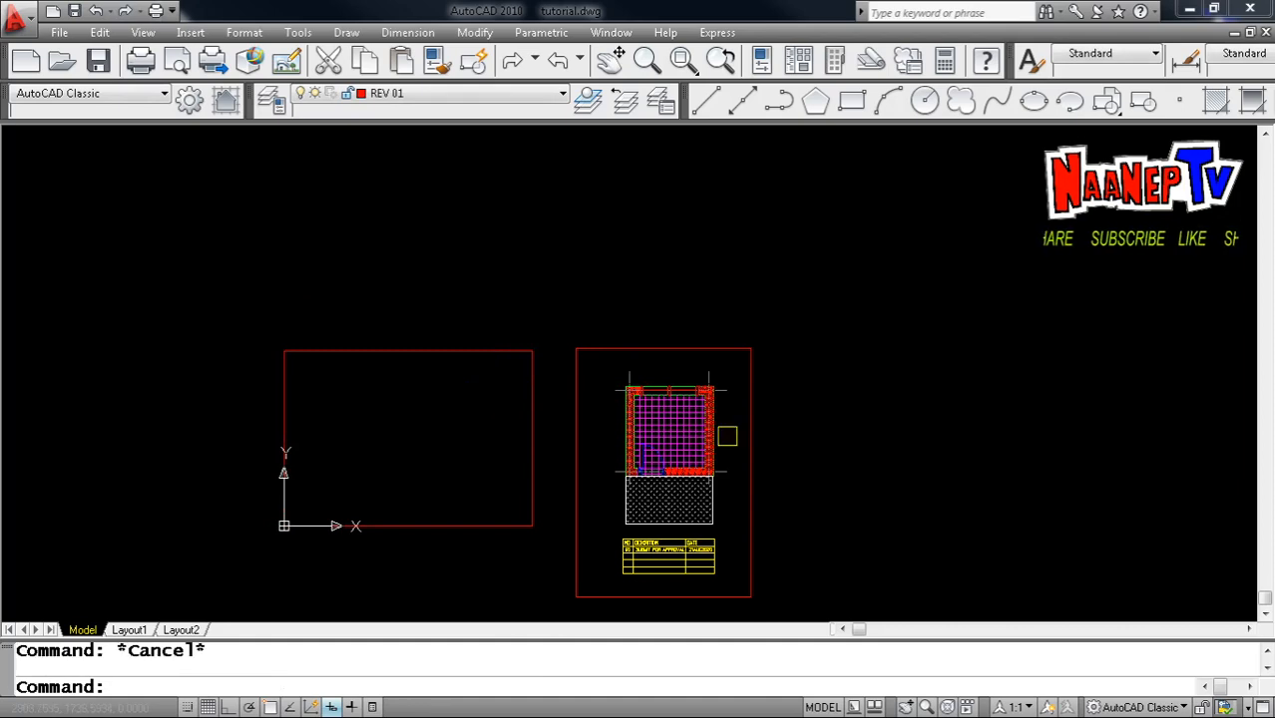
Rotate the red border around the floor plan a quarter turn clockwise to landscape with Ortho on, about a point just outside its right edge
left_click(749, 439)
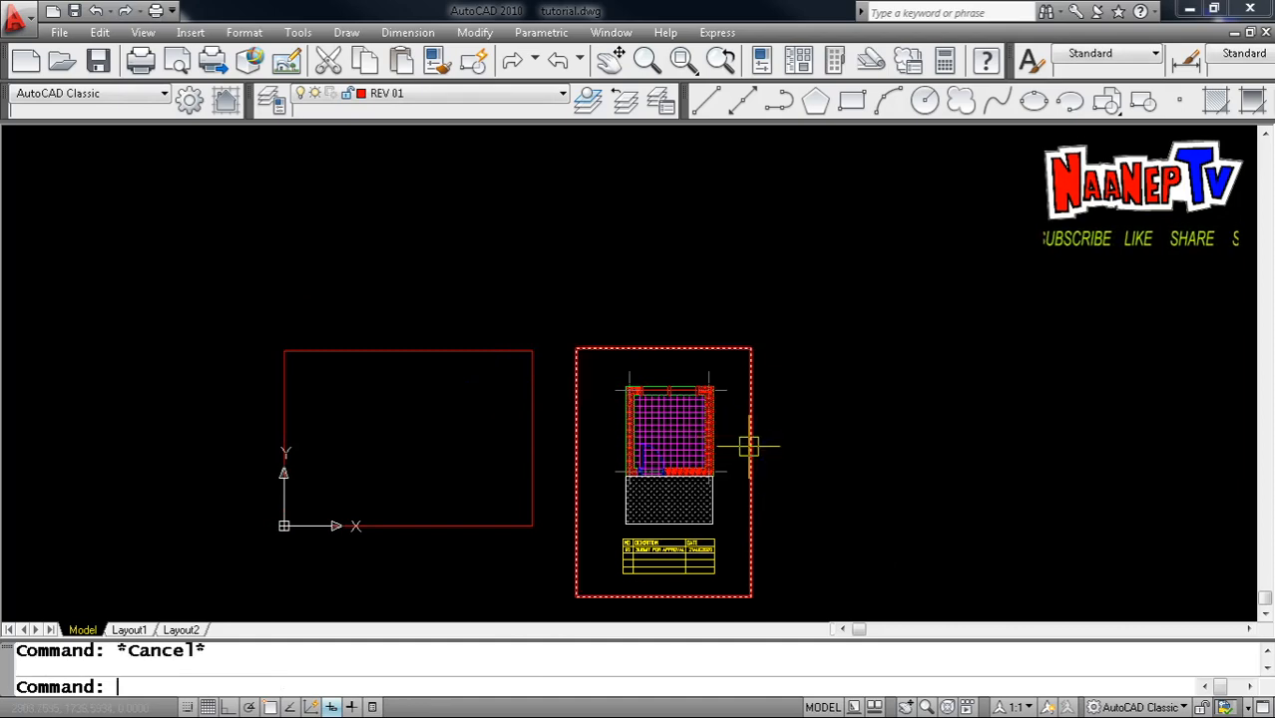
type("RO")
key("Escape")
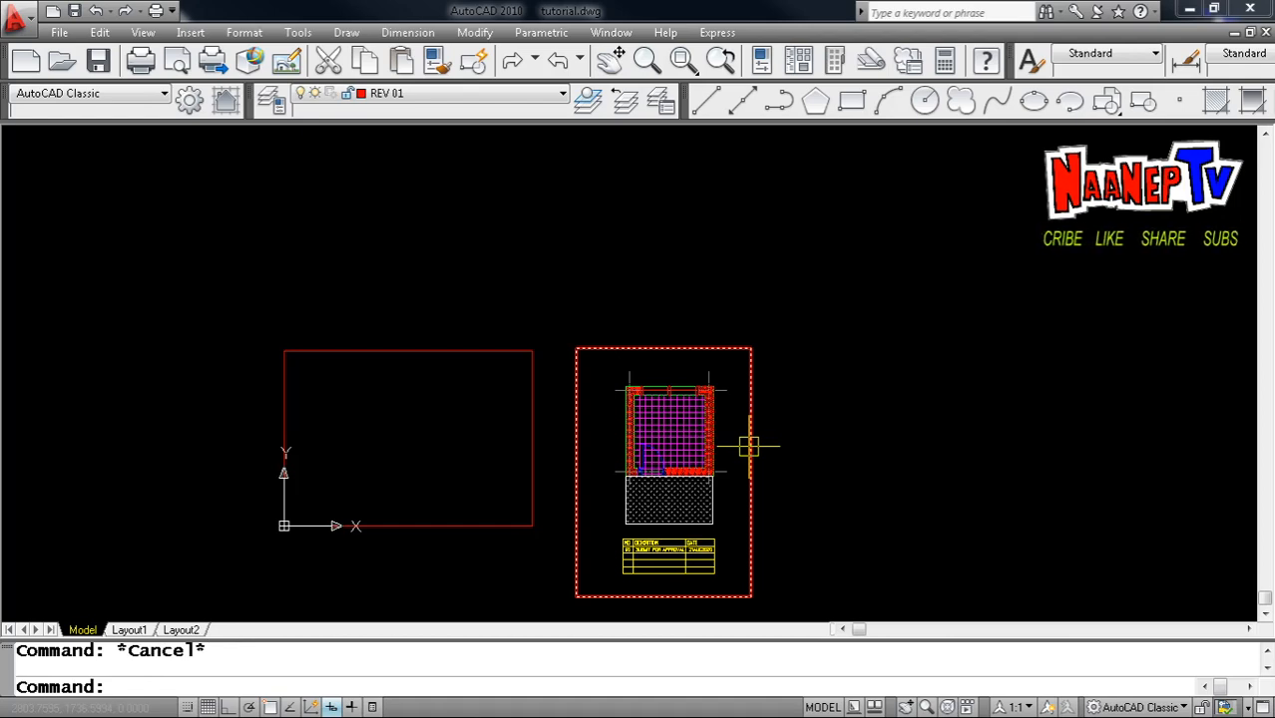
type("ROTATE")
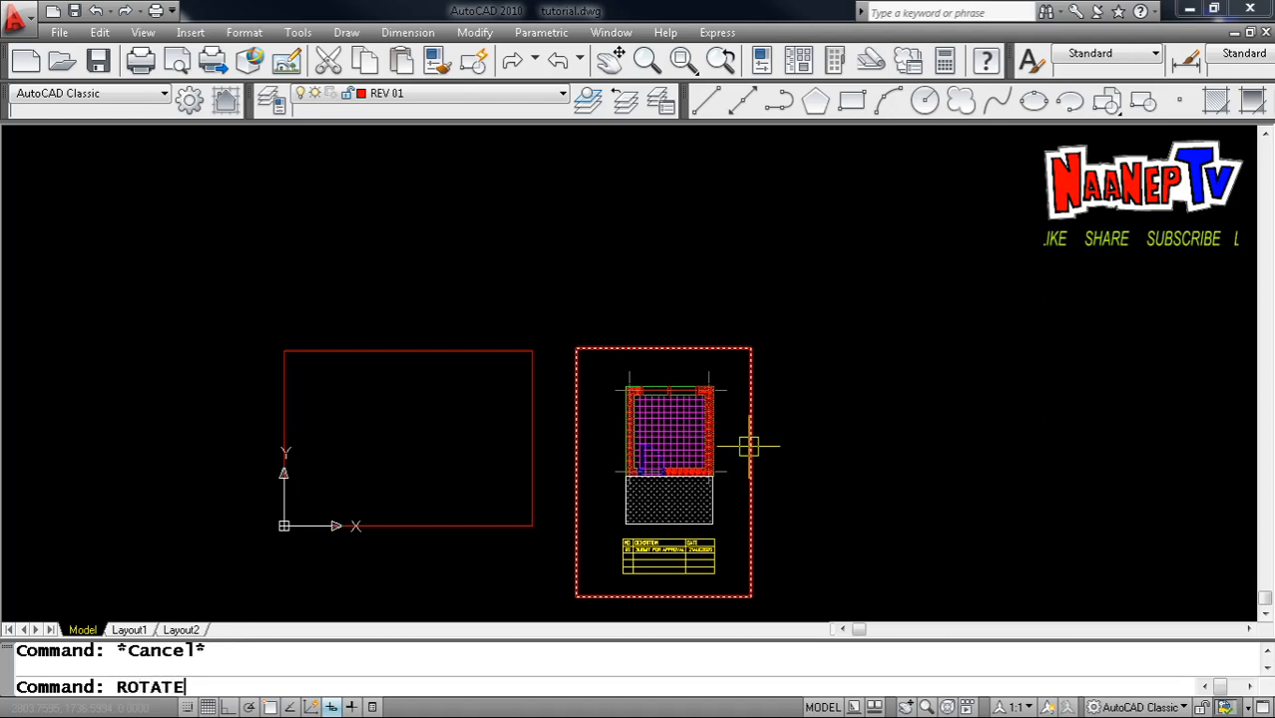
key("Return")
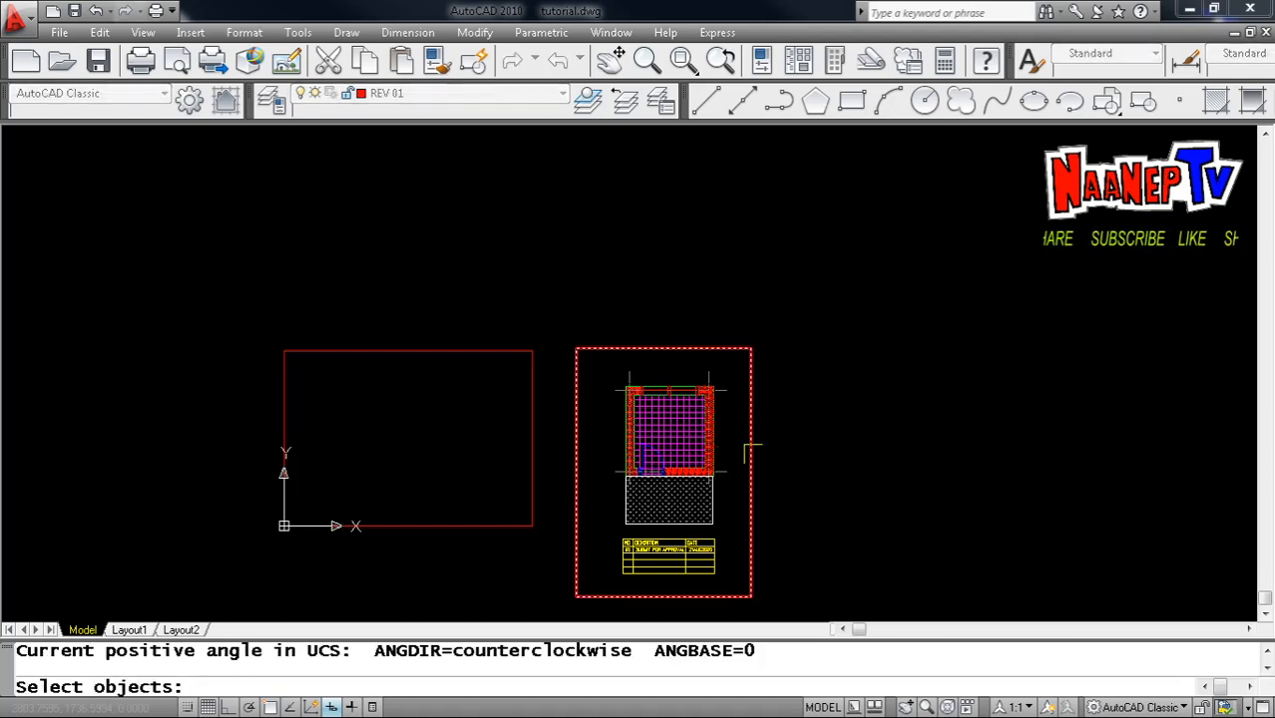
left_click(751, 447)
key("Return")
left_click(783, 430)
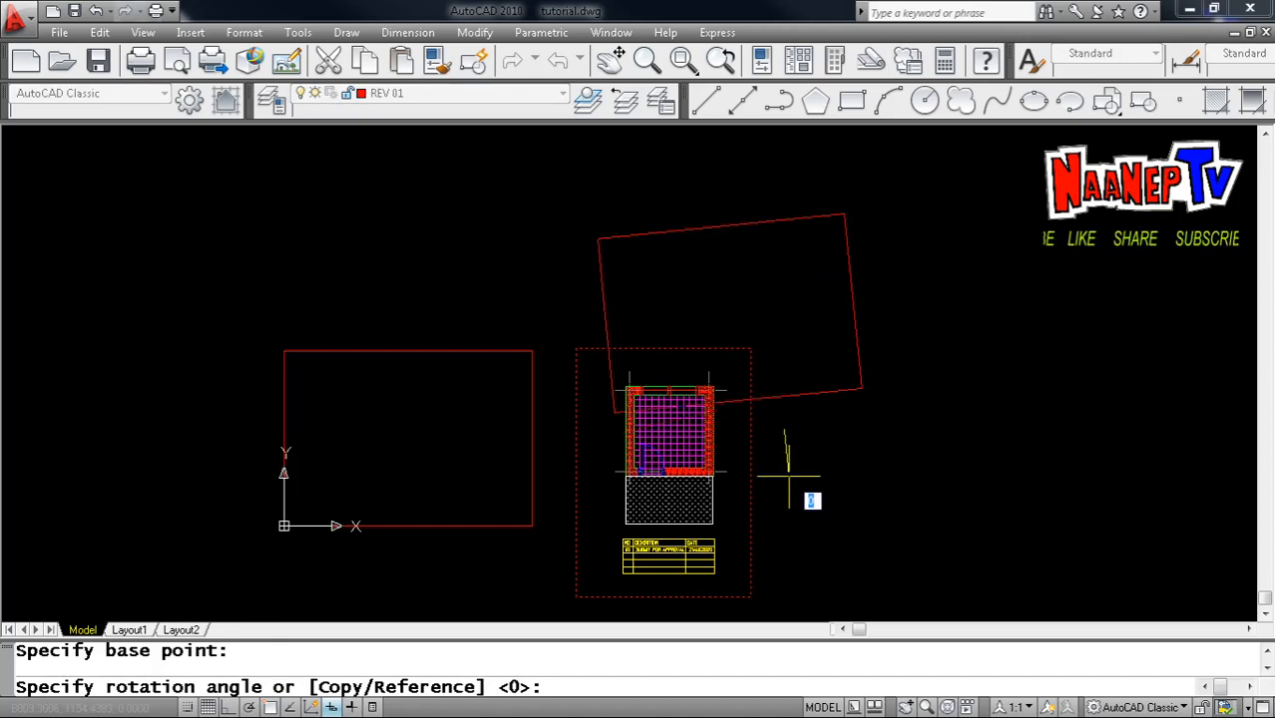
key("F8")
left_click(788, 477)
key("Escape")
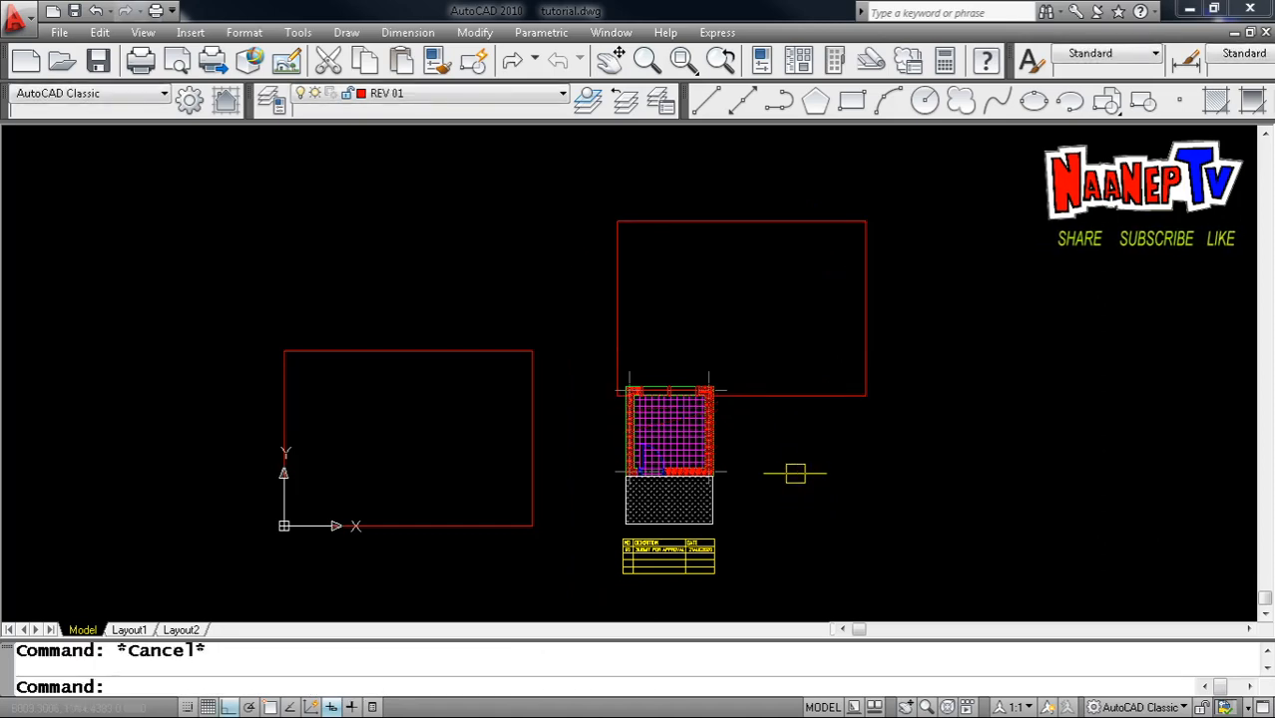
Move the rotated red border away from the floor plan to just beside the landscape border at the origin, with Ortho off
type("M")
key("Return")
left_click(811, 429)
left_click(758, 347)
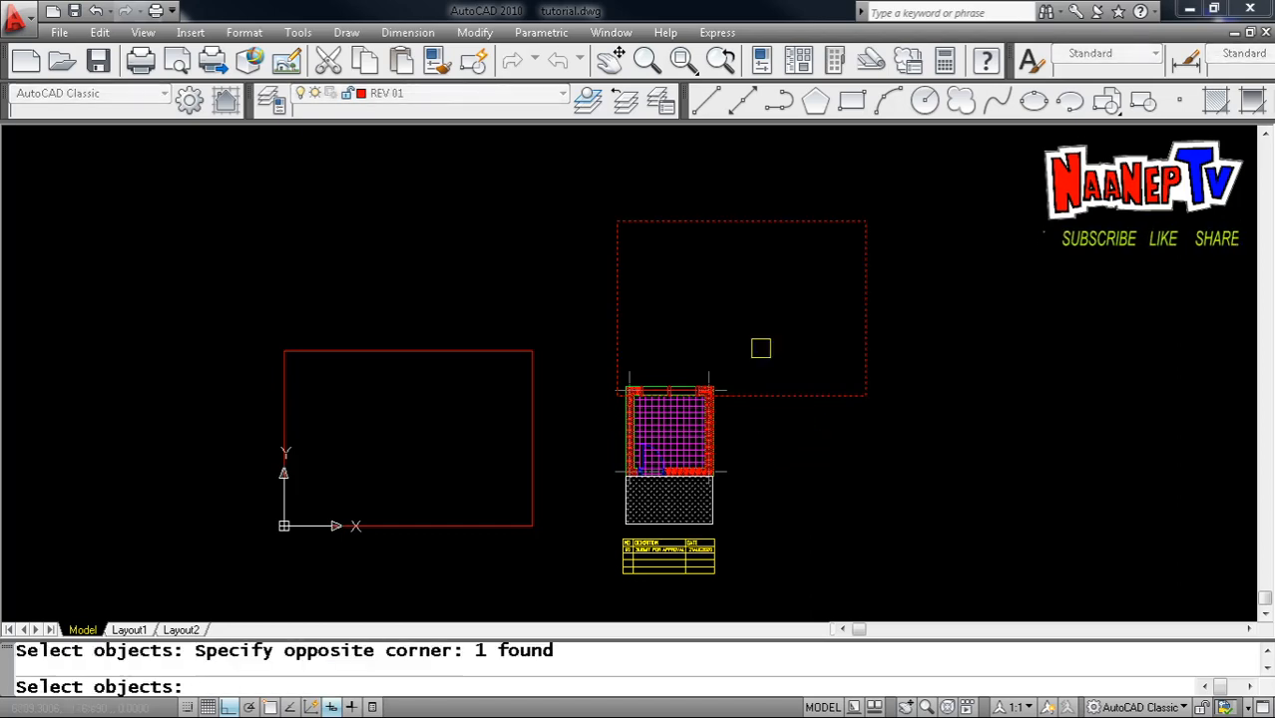
key("Return")
left_click(828, 310)
key("F8")
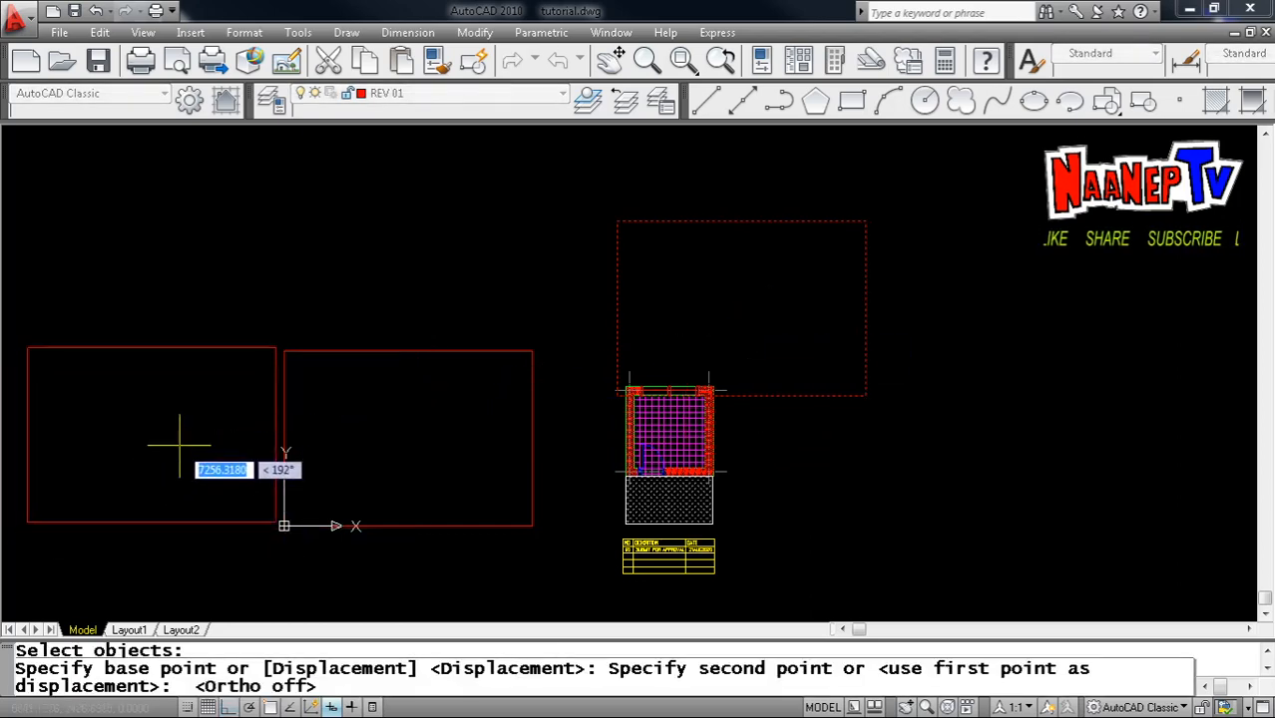
left_click(181, 452)
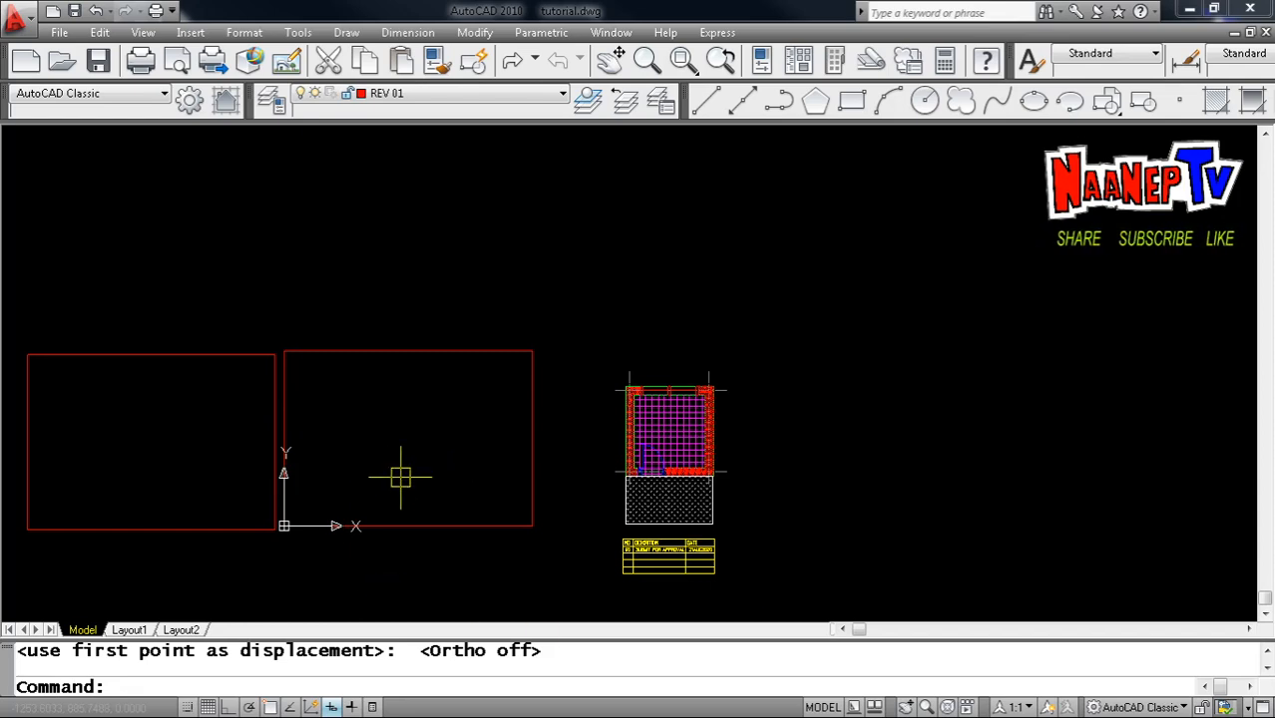
key("Escape")
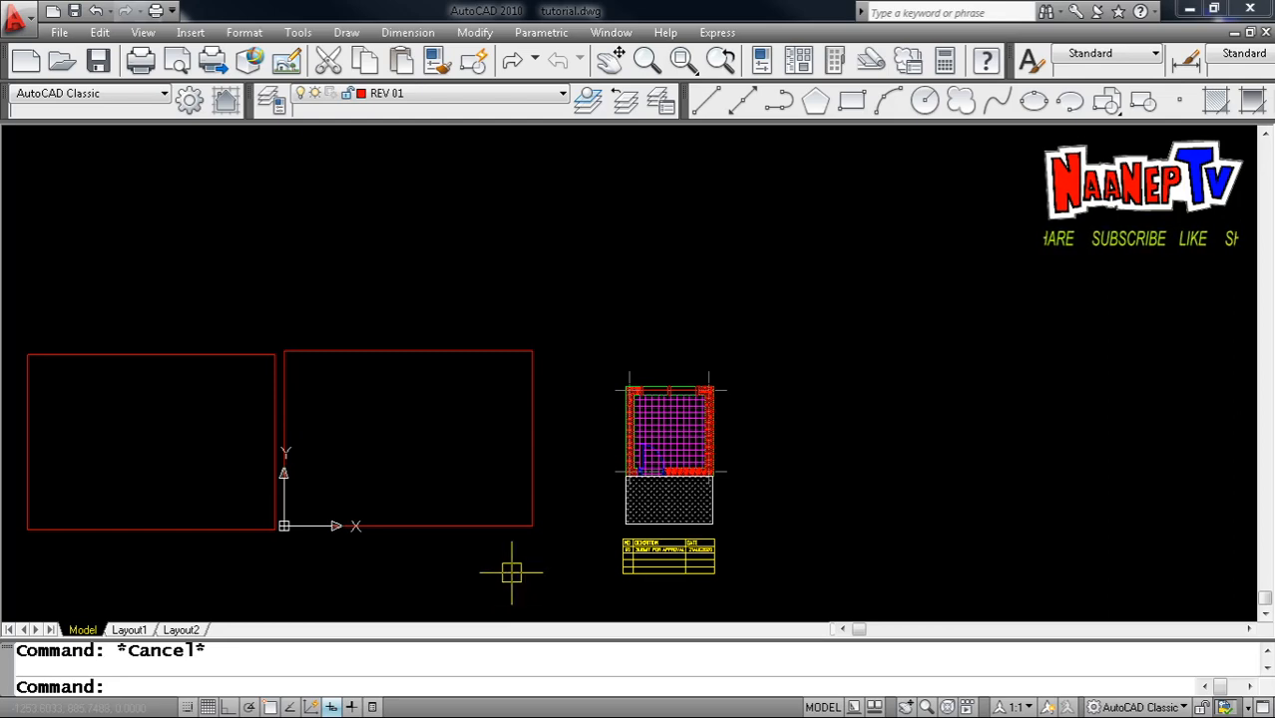
Move the distant title block sheet over to the drawing origin, near the red borders and floor plan, with Ortho off
scroll(511, 571, "down", 4)
scroll(511, 572, "up", 5)
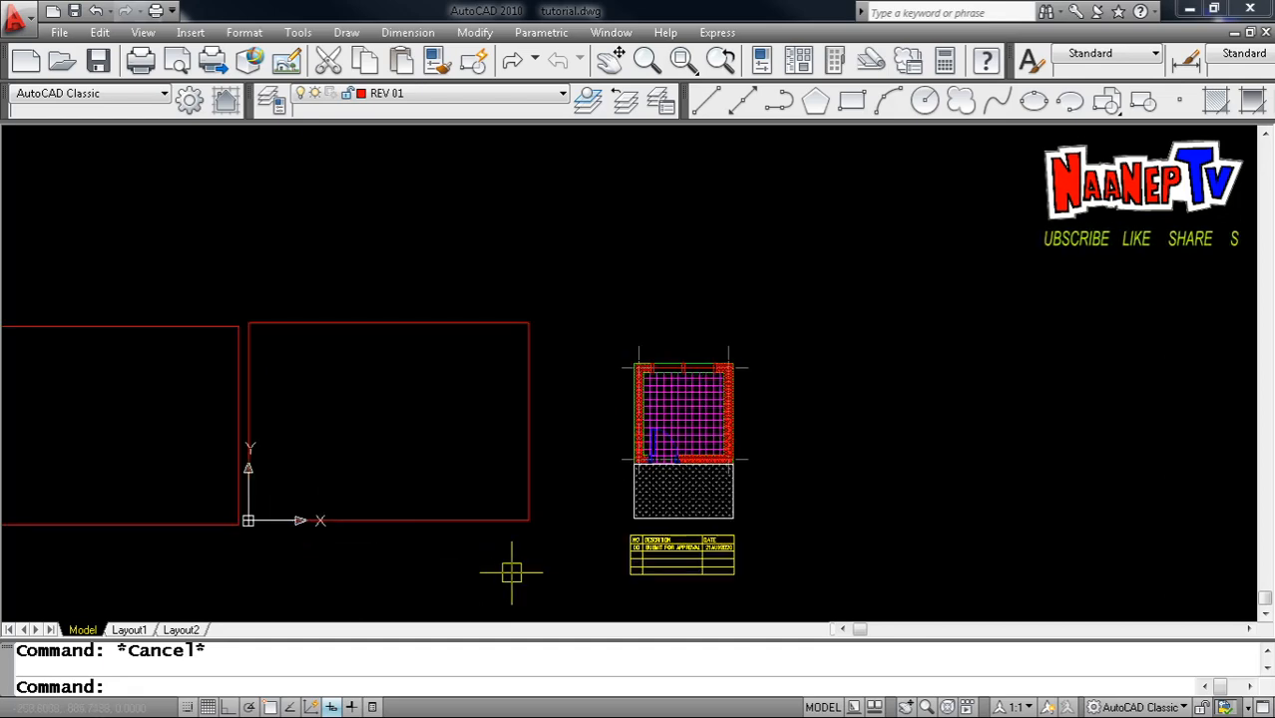
scroll(511, 572, "down", 3)
scroll(511, 572, "up", 3)
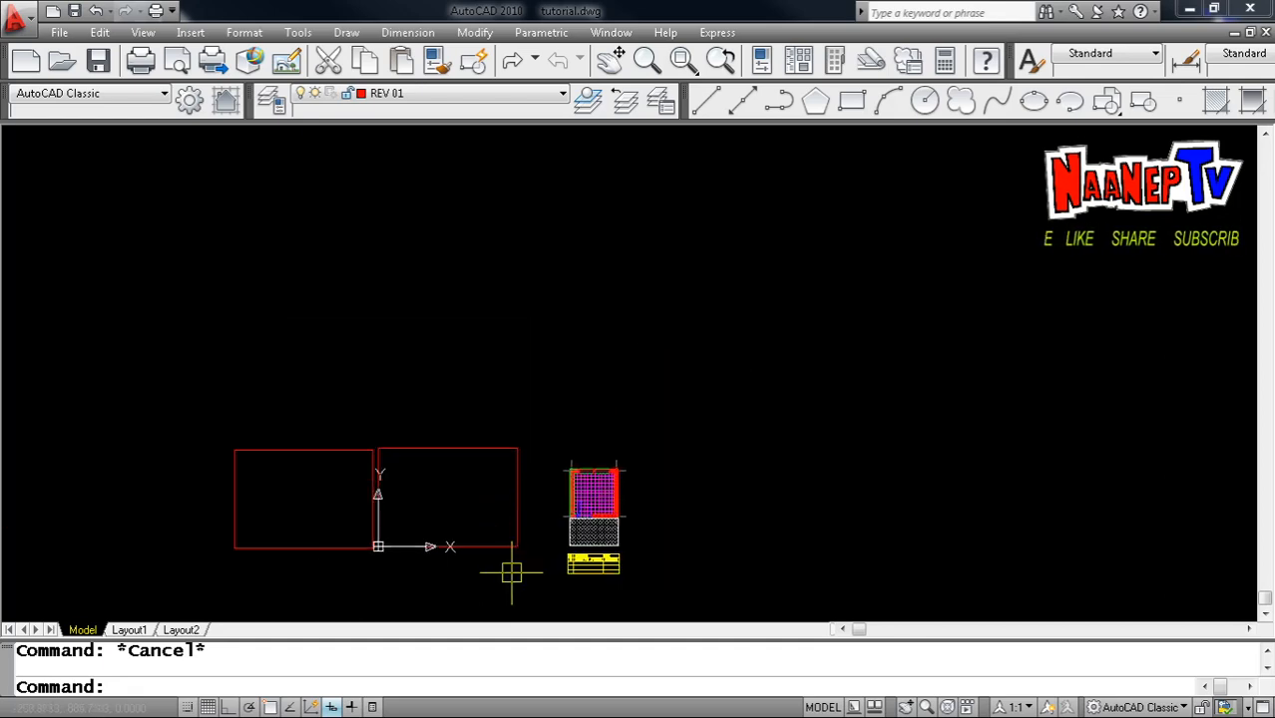
type("m")
key("Return")
scroll(511, 572, "down", 3)
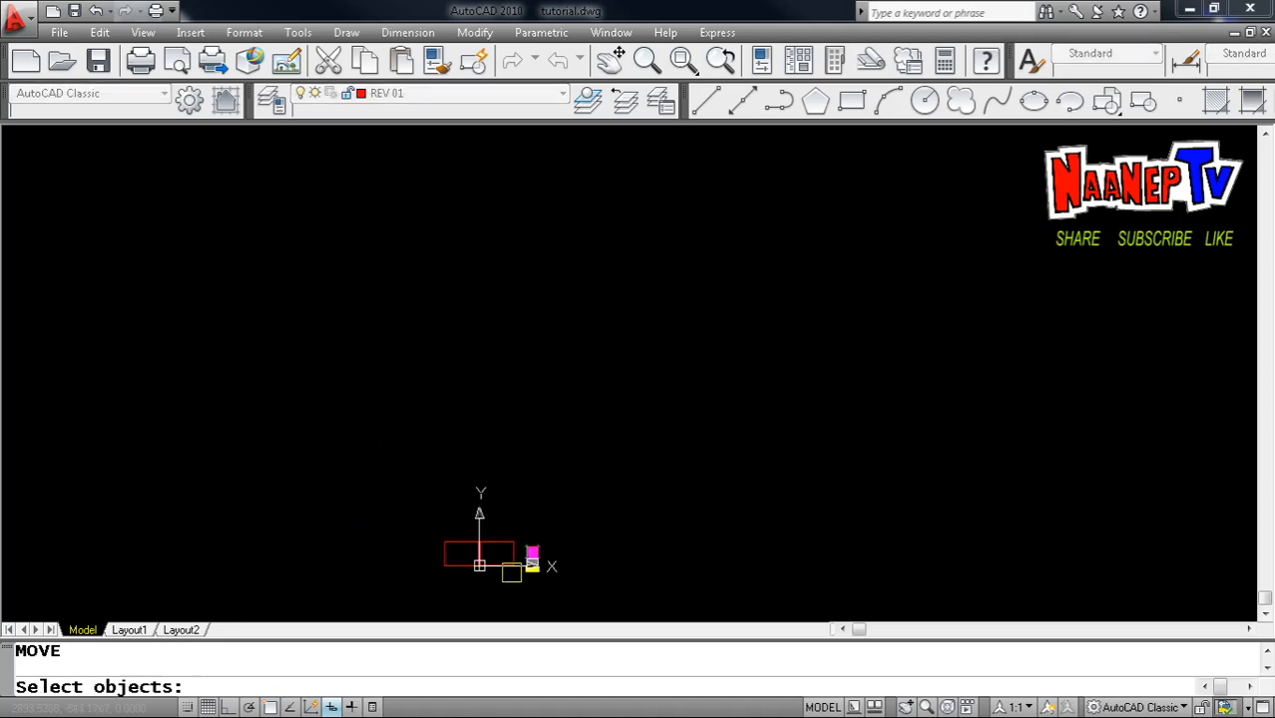
scroll(664, 526, "down", 1)
scroll(694, 493, "down", 2)
scroll(868, 504, "down", 1)
scroll(883, 505, "up", 3)
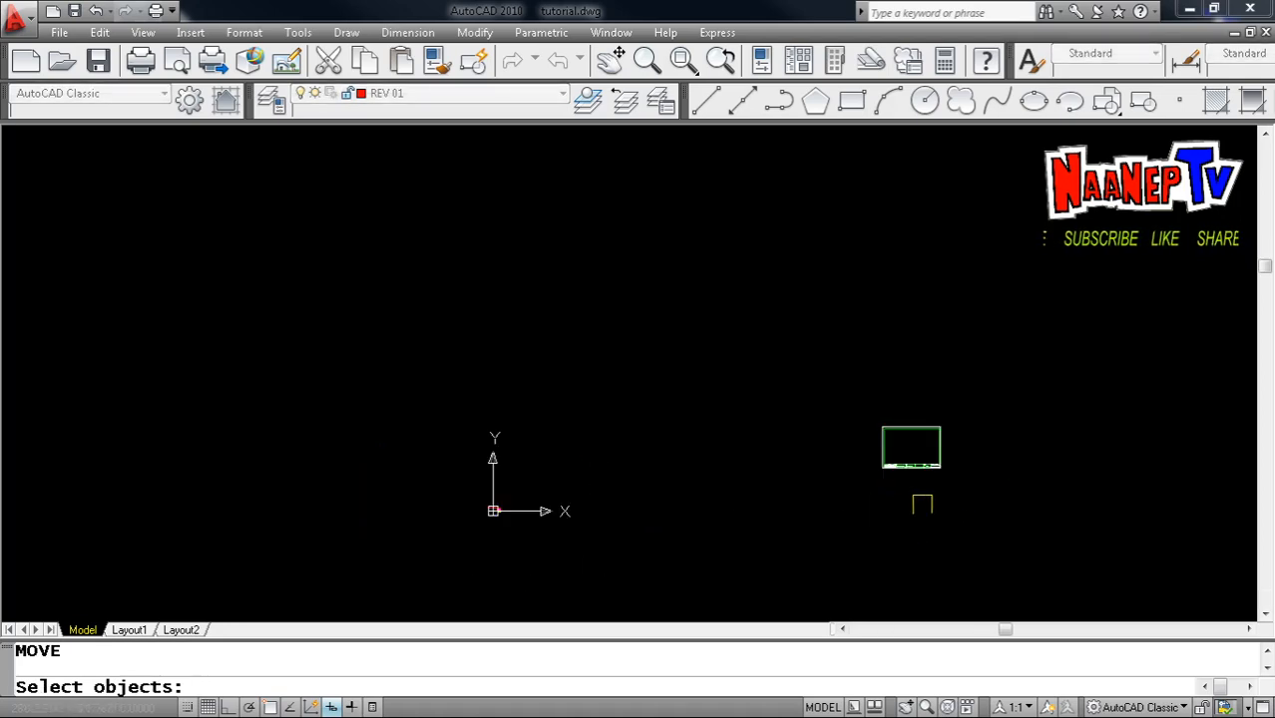
left_click(960, 499)
left_click(868, 409)
key("Return")
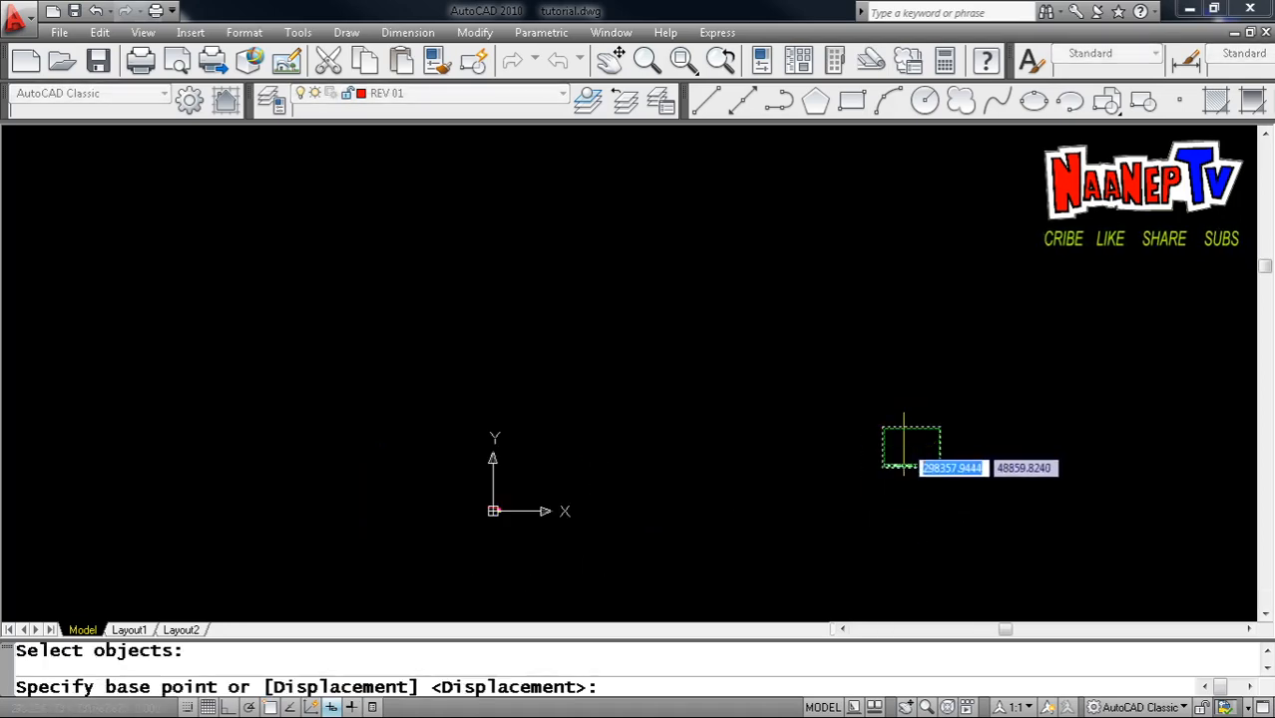
scroll(903, 439, "up", 4)
left_click(895, 442)
key("F8")
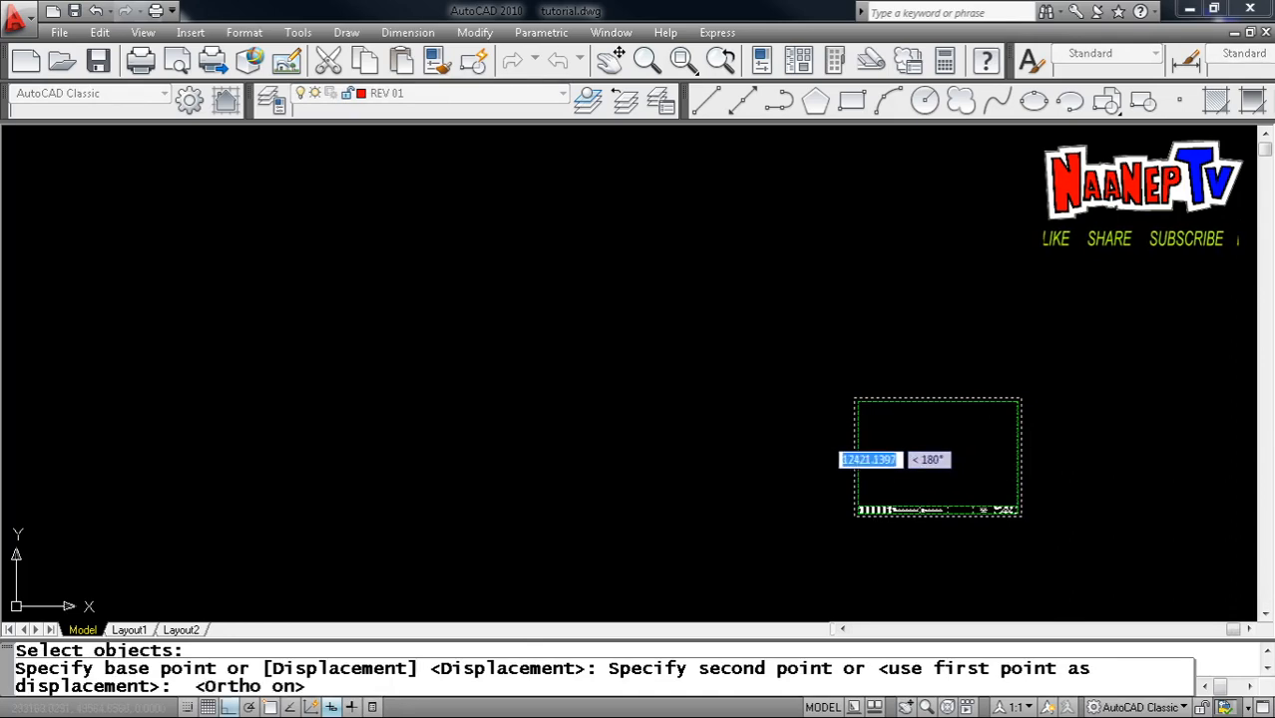
scroll(878, 439, "down", 5)
scroll(604, 447, "up", 3)
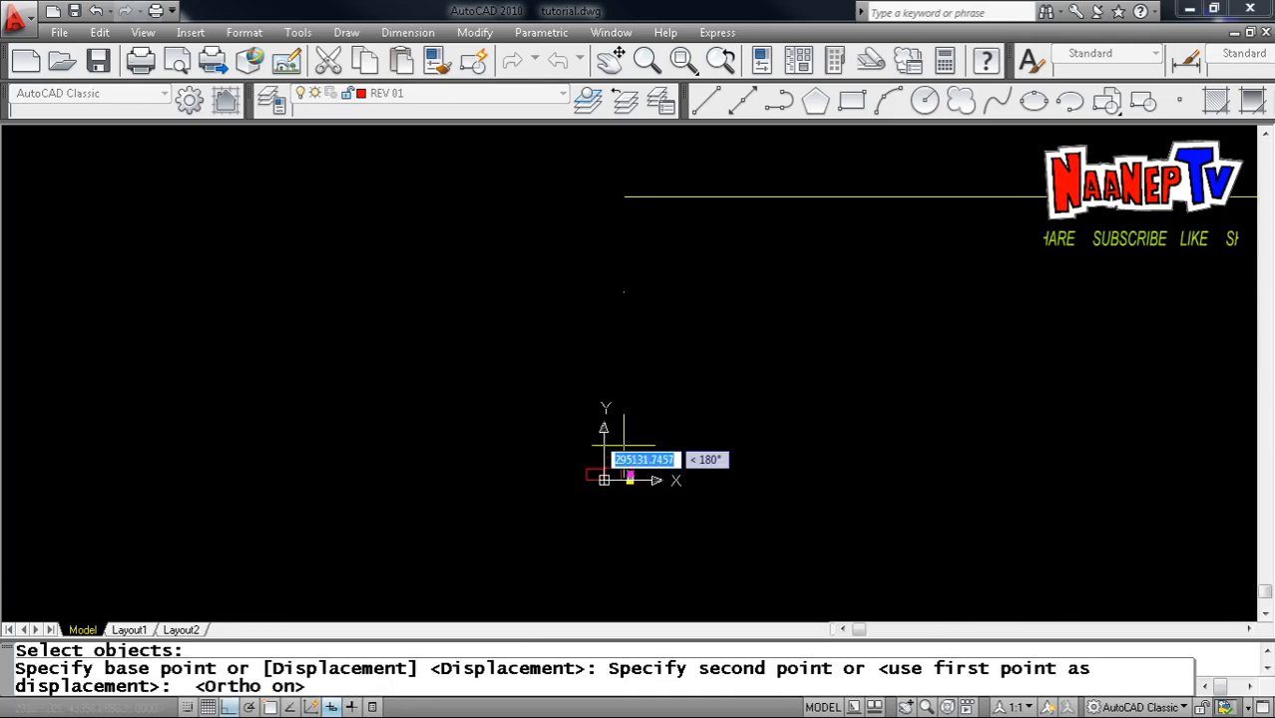
key("F8")
scroll(624, 489, "up", 3)
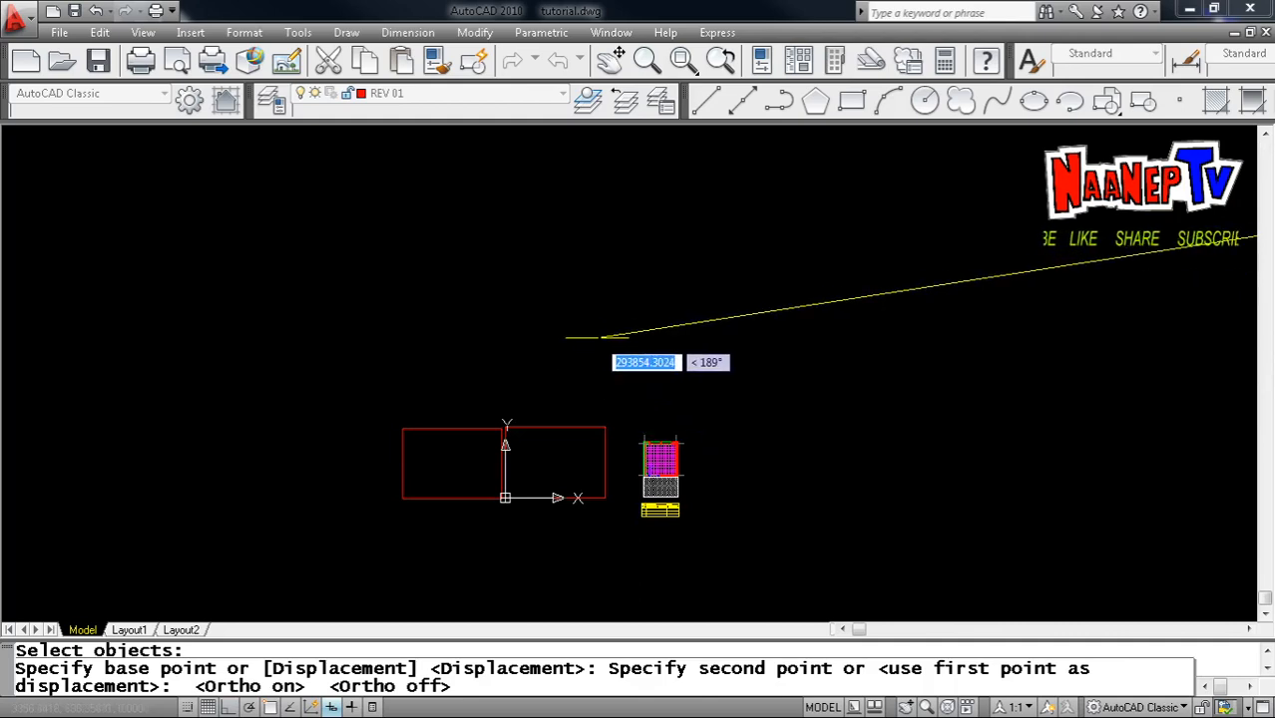
left_click(618, 315)
scroll(609, 437, "down", 3)
scroll(609, 439, "down", 5)
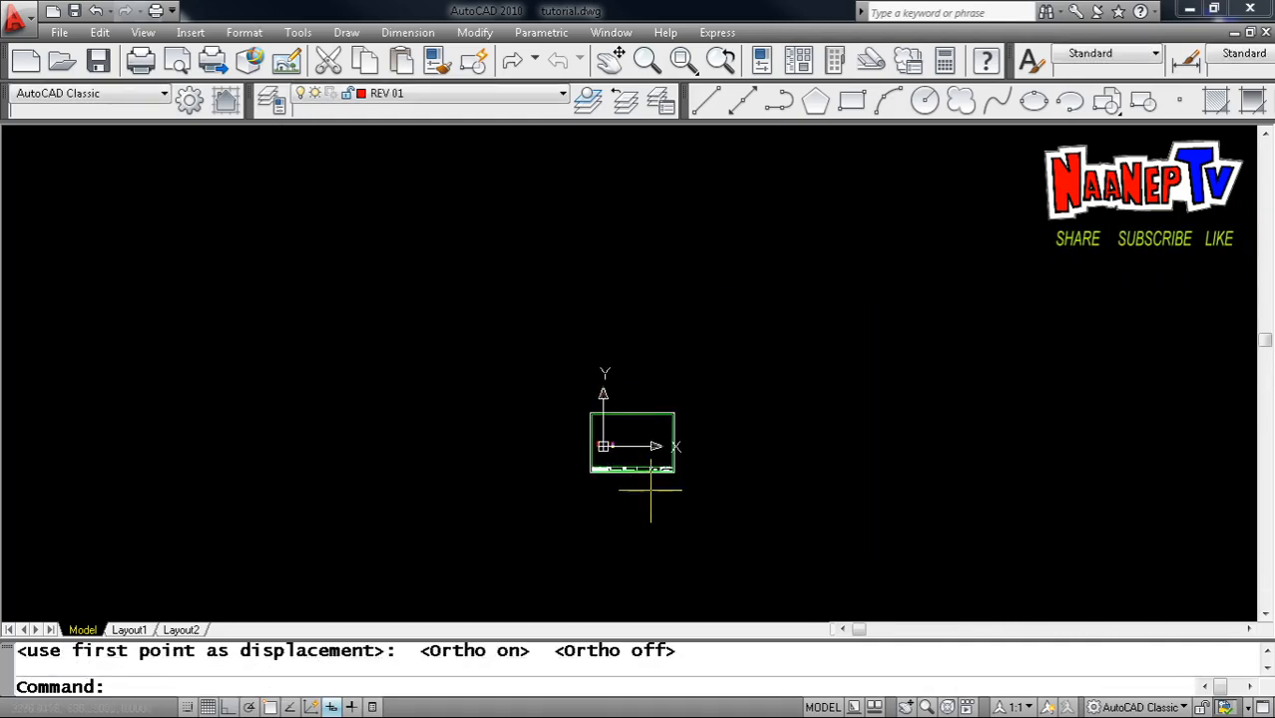
Move the title block sheet up and to the right so its lower edge sits at the top of the red borders
key("Escape")
type("M")
key("Return")
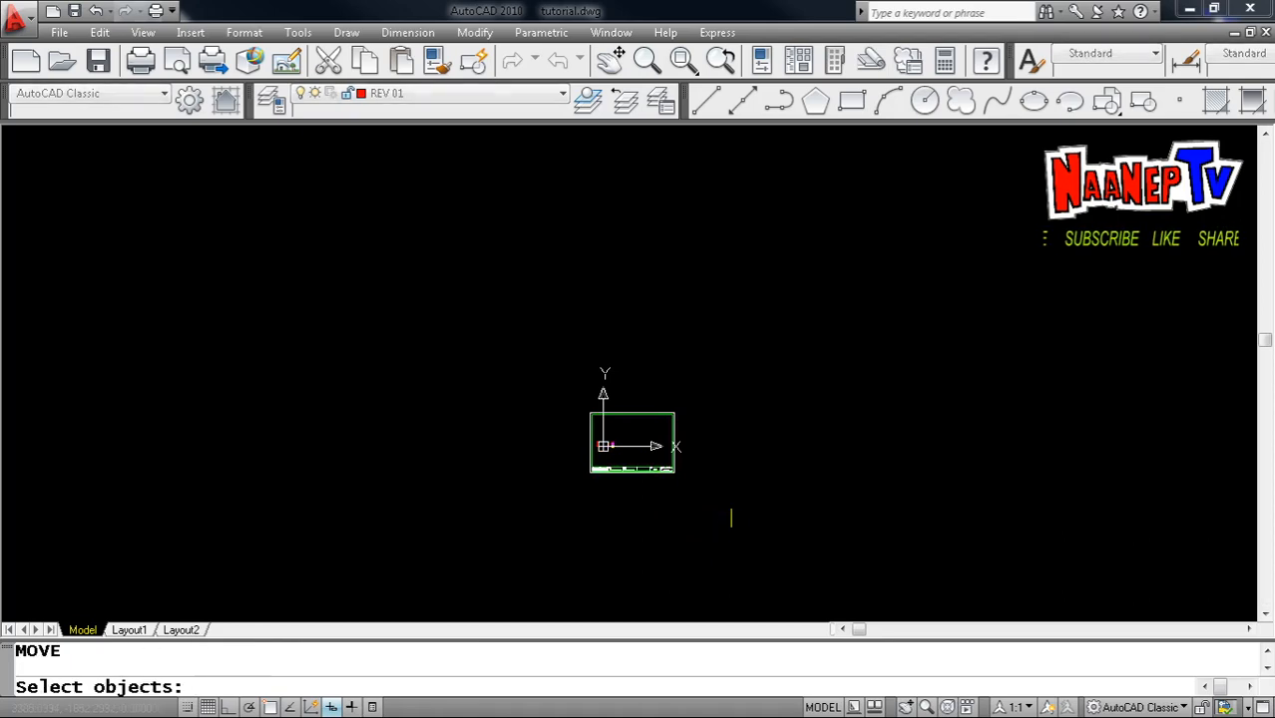
left_click(742, 513)
left_click(561, 459)
key("Return")
scroll(603, 446, "up", 5)
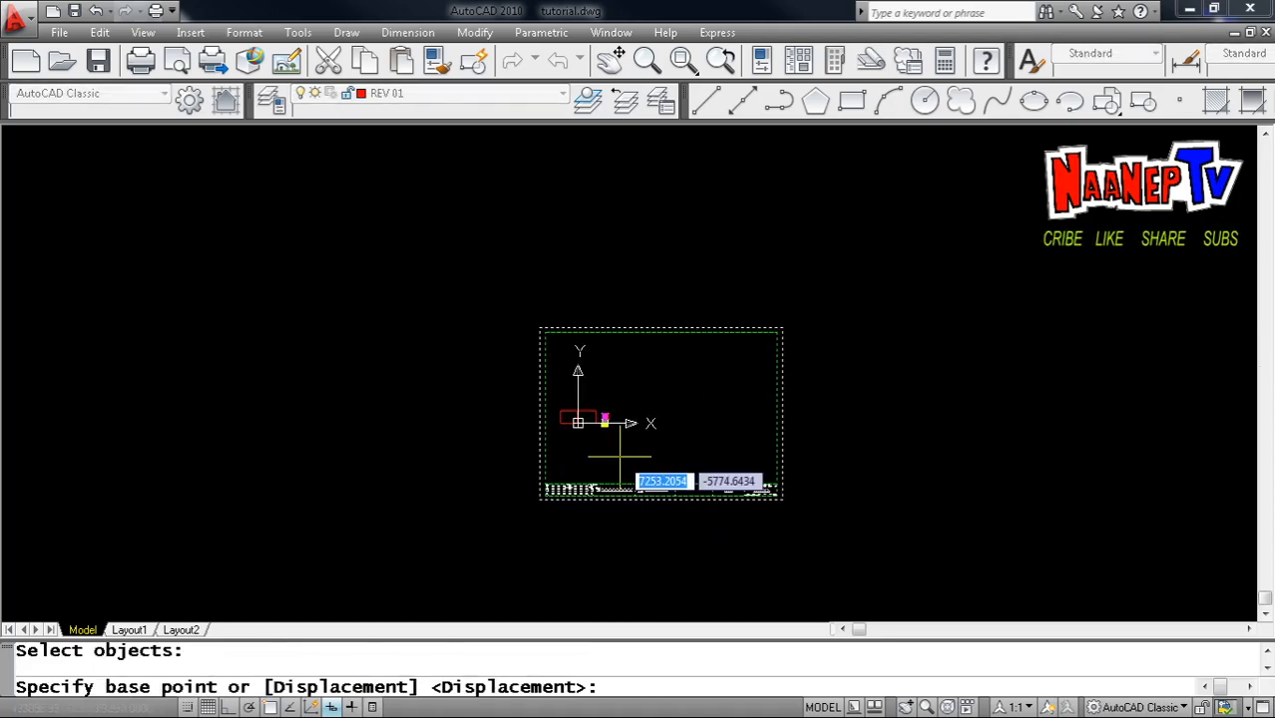
left_click(605, 439)
scroll(597, 433, "up", 2)
left_click(593, 433)
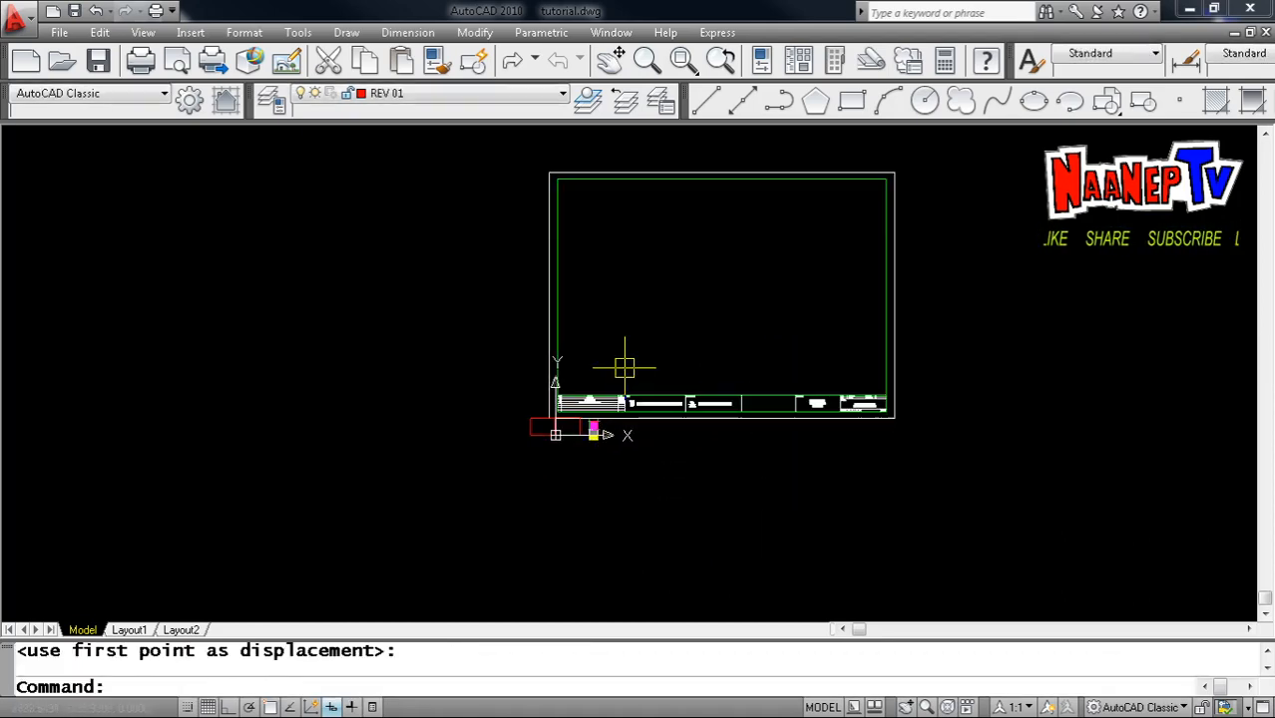
scroll(595, 439, "up", 2)
scroll(611, 437, "up", 2)
key("Escape")
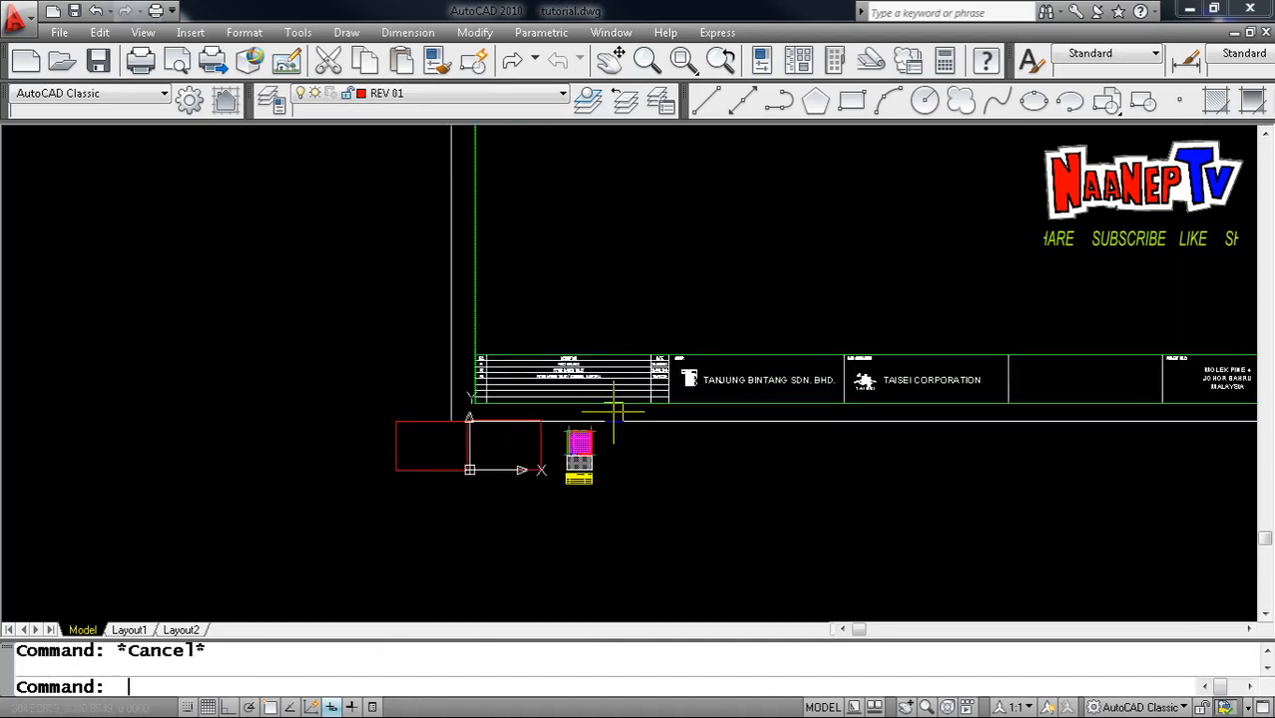
Move the previously selected title block sheet slightly up and right, clear of the red borders and floor plan
type("M")
key("Return")
type("P")
key("Return")
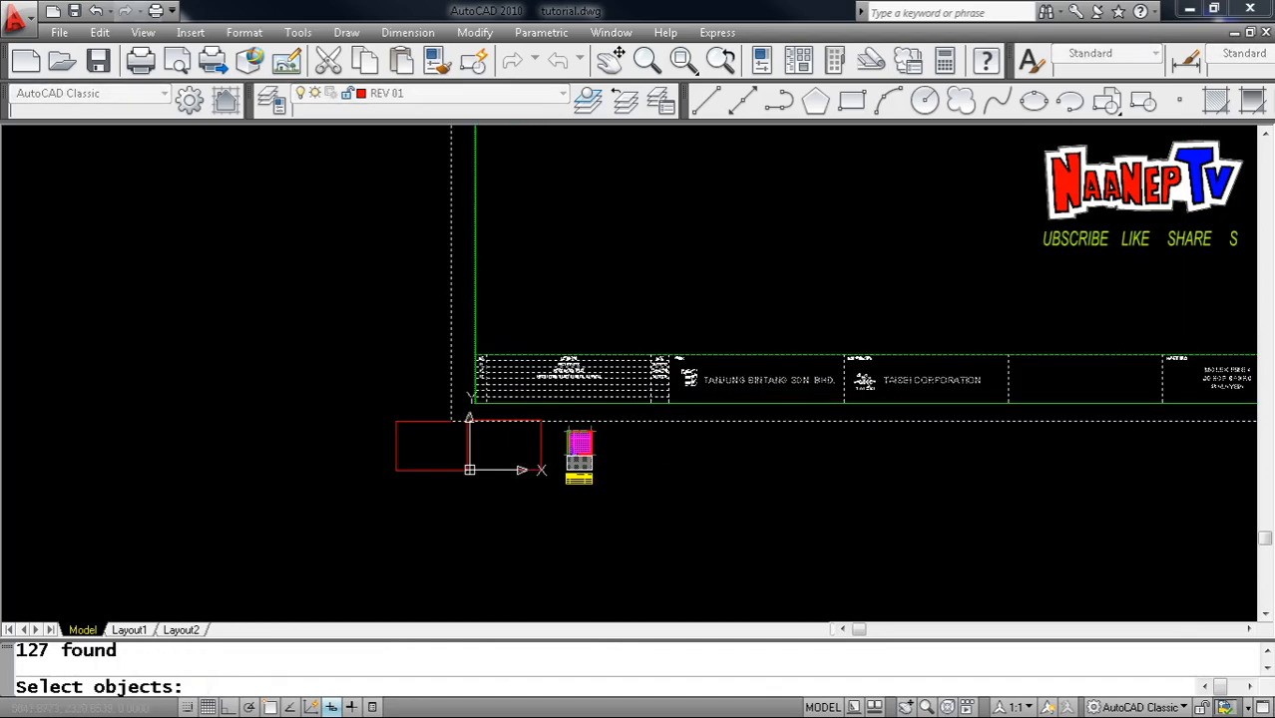
key("Return")
left_click(580, 305)
left_click(604, 289)
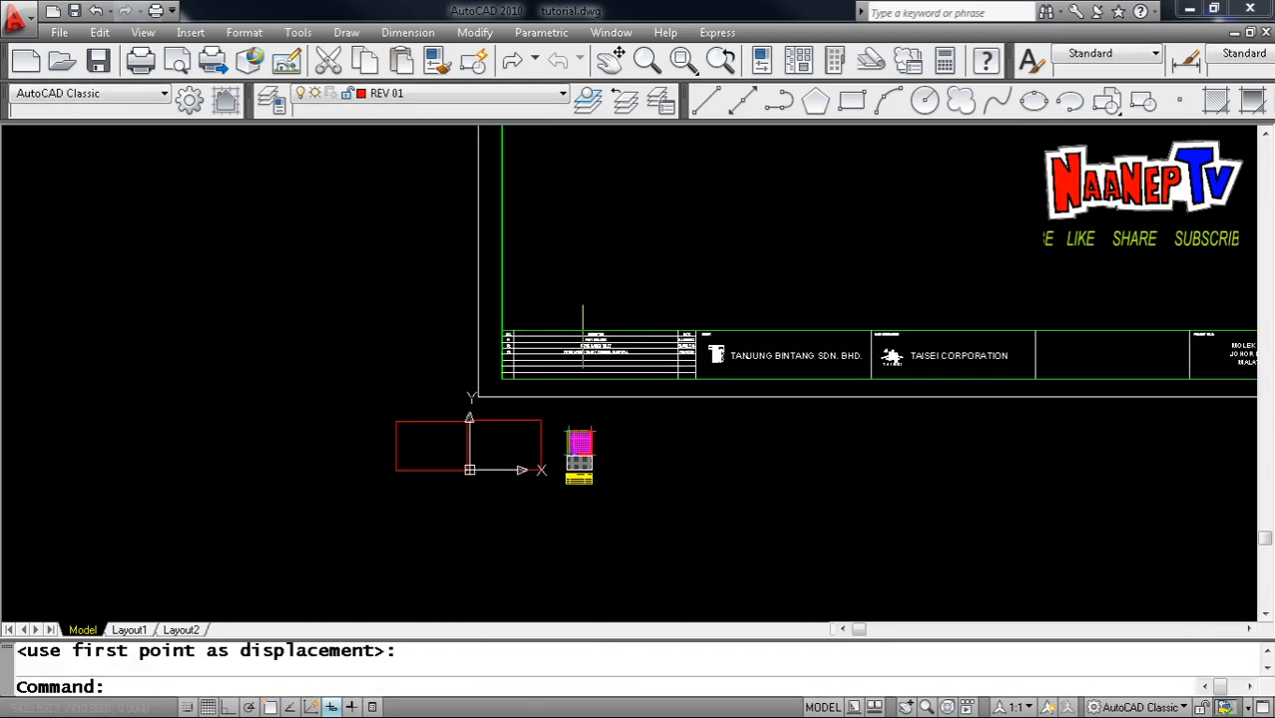
Erase the red border left of the origin, keeping the landscape border that starts at the origin
scroll(517, 399, "down", 3)
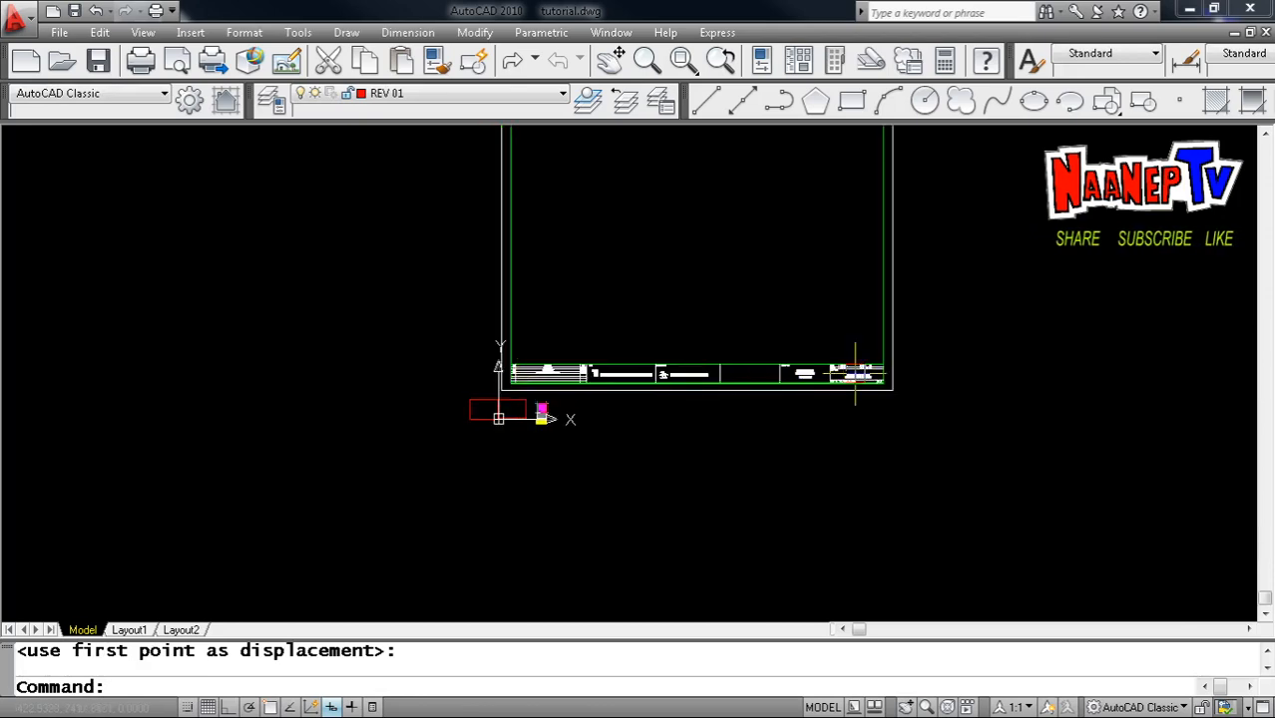
scroll(546, 417, "up", 2)
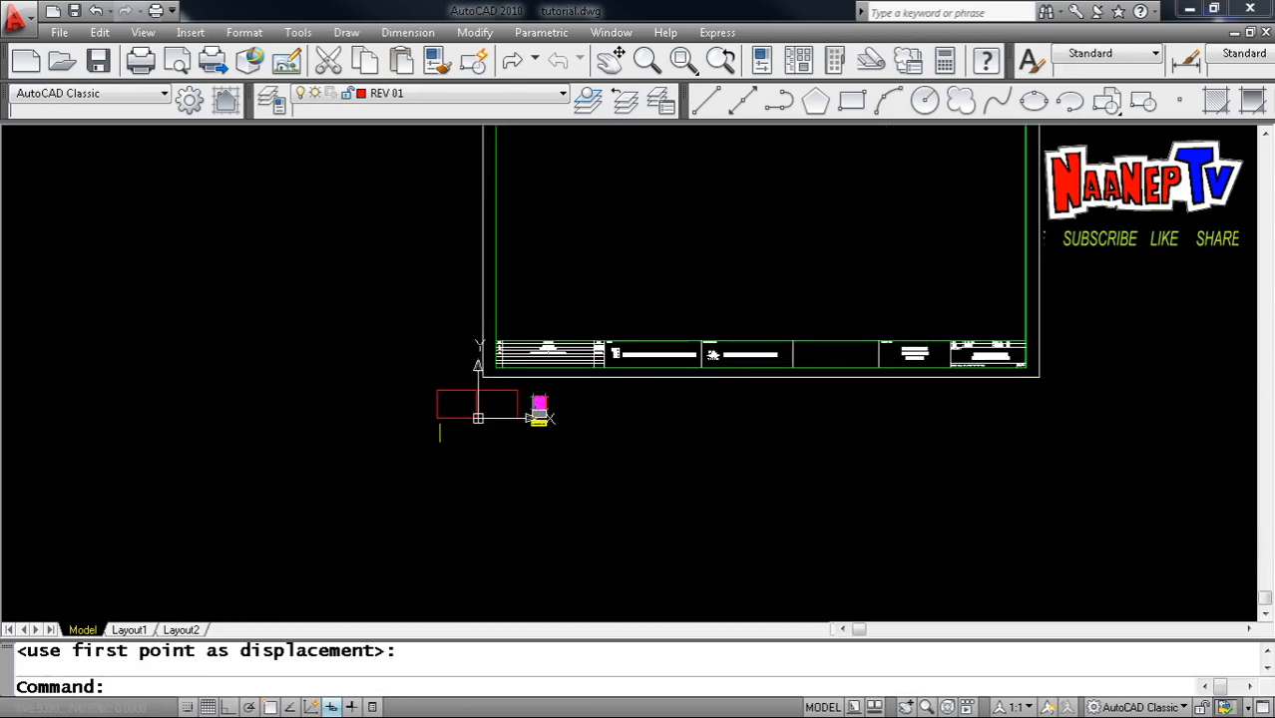
scroll(546, 417, "up", 3)
key("Escape")
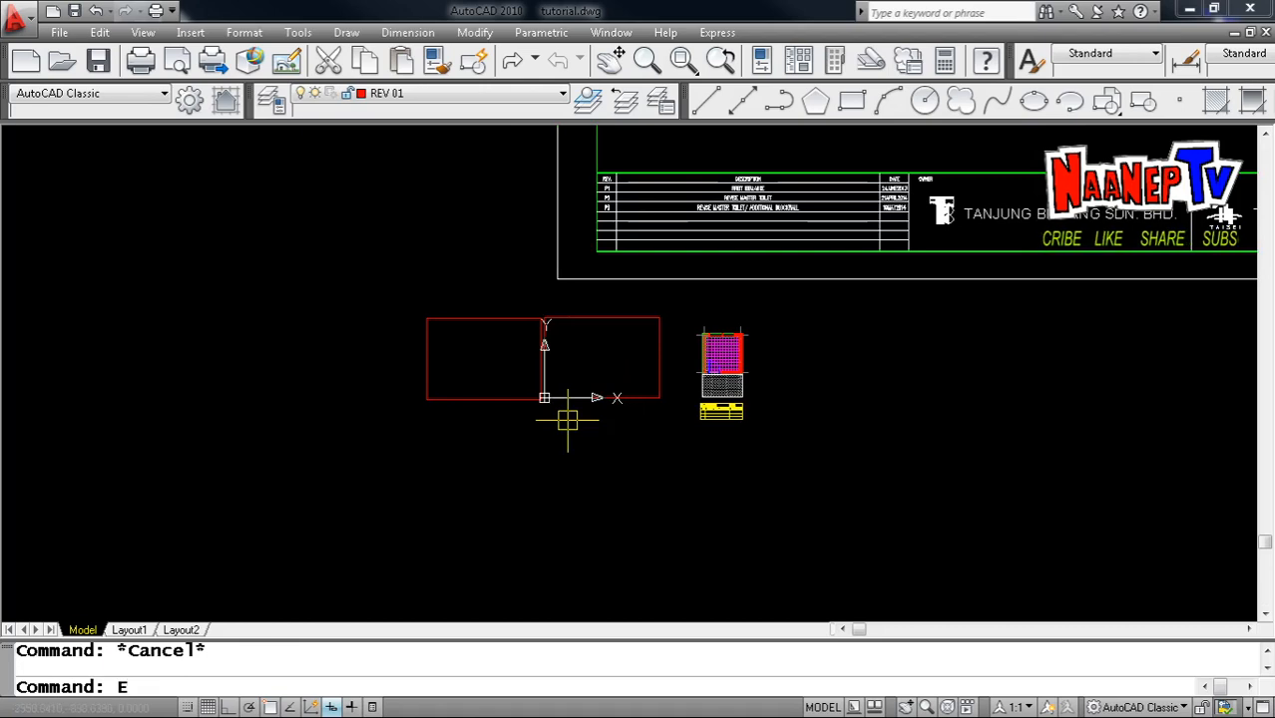
type("E")
key("Return")
left_click(544, 465)
left_click(478, 387)
key("Return")
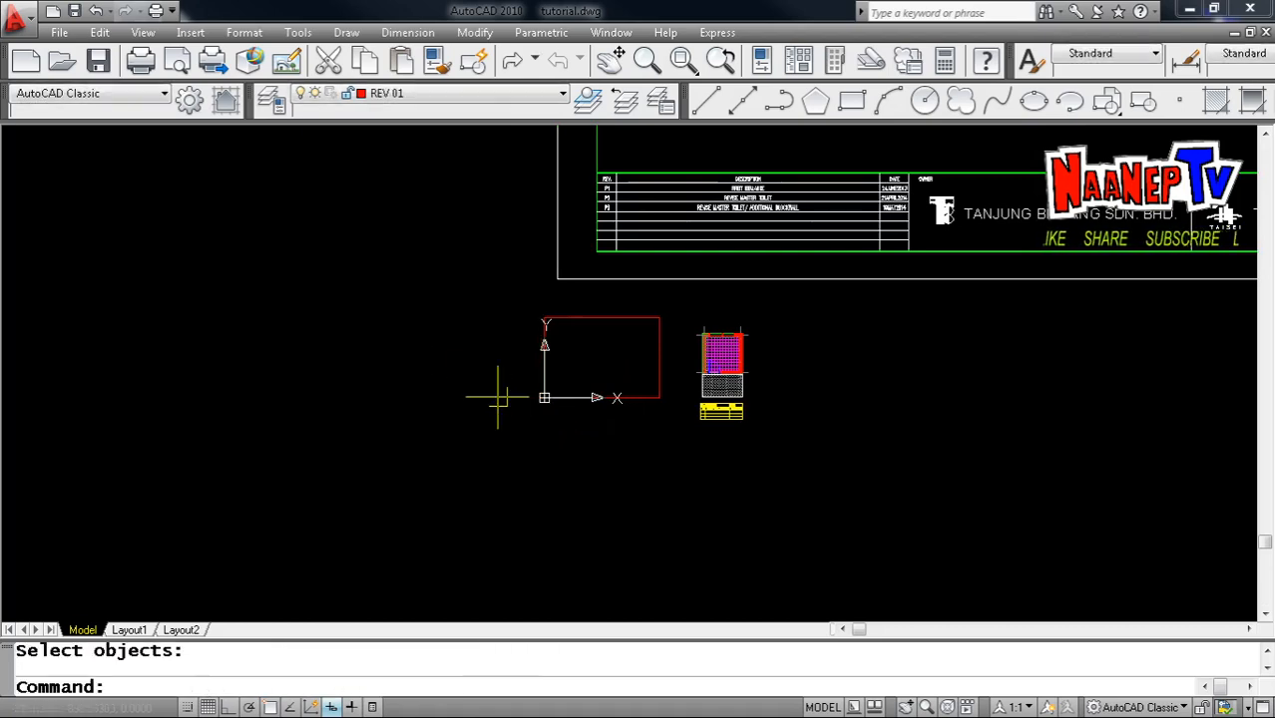
key("Escape")
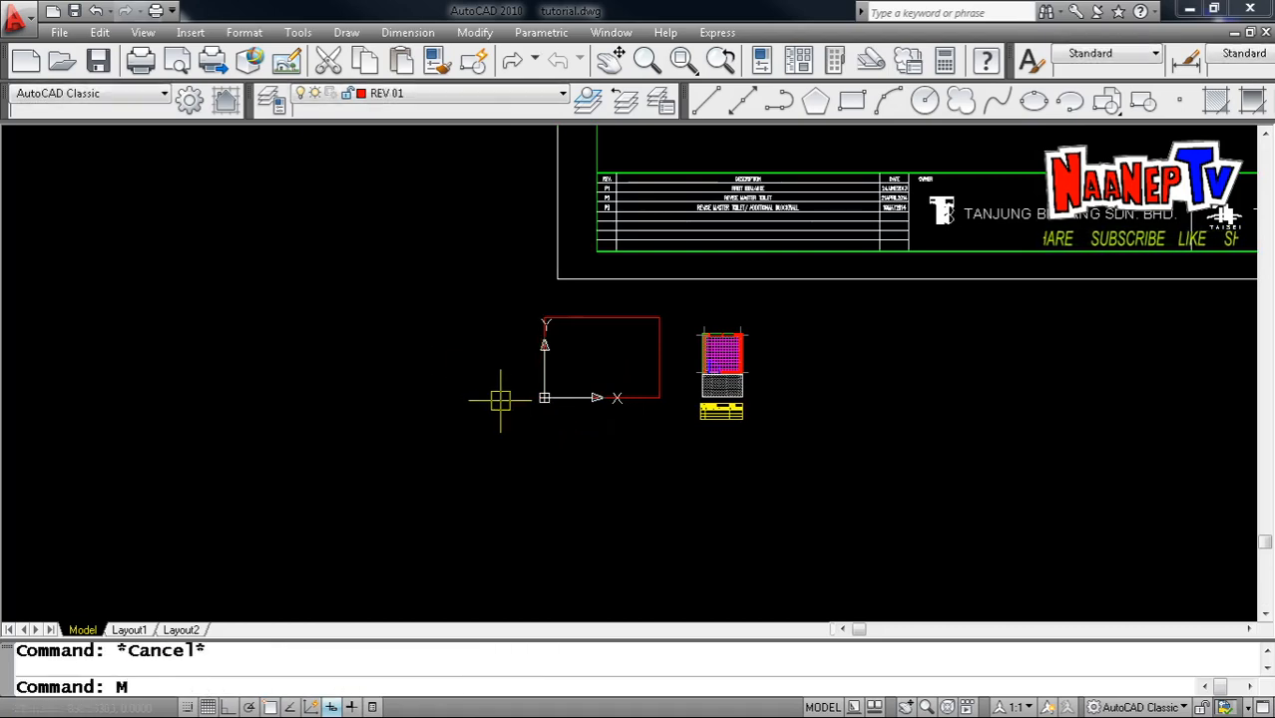
Move the title block sheet, landscape border, floor plan and revision table together to a clear area left of the origin
type("M")
key("Return")
left_click(845, 485)
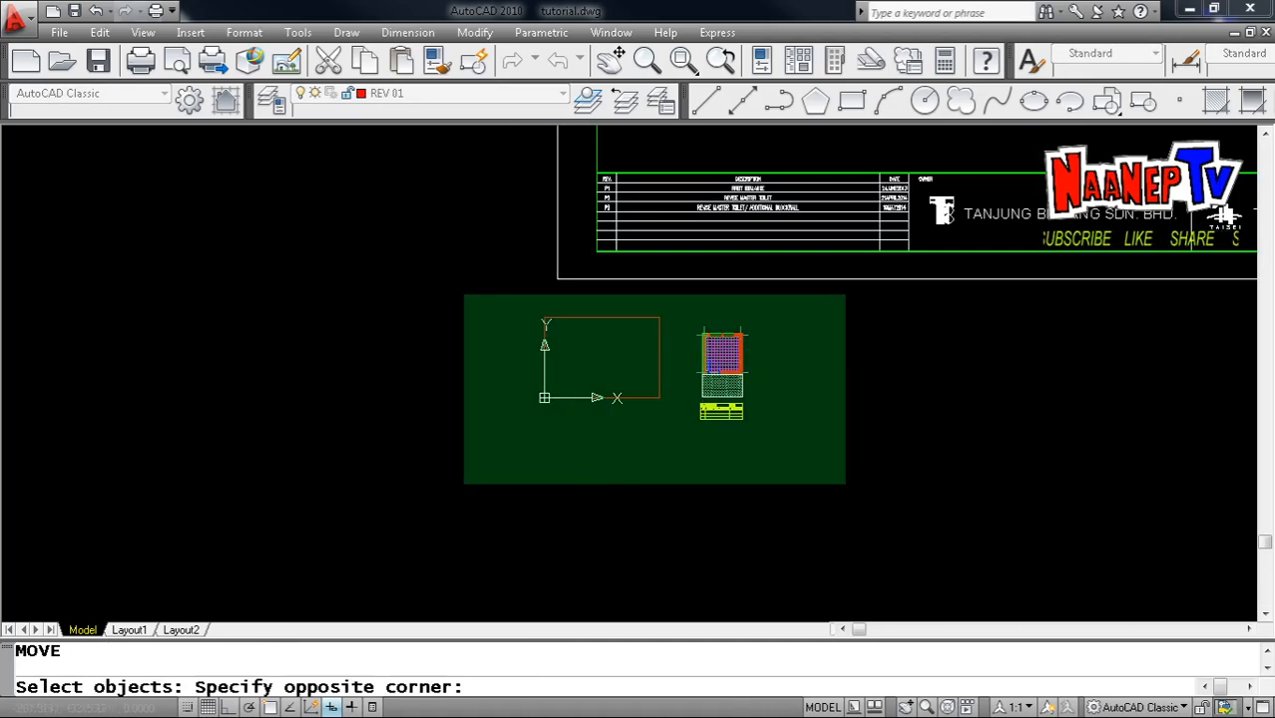
left_click(464, 296)
scroll(423, 386, "down", 5)
left_click(735, 440)
left_click(390, 220)
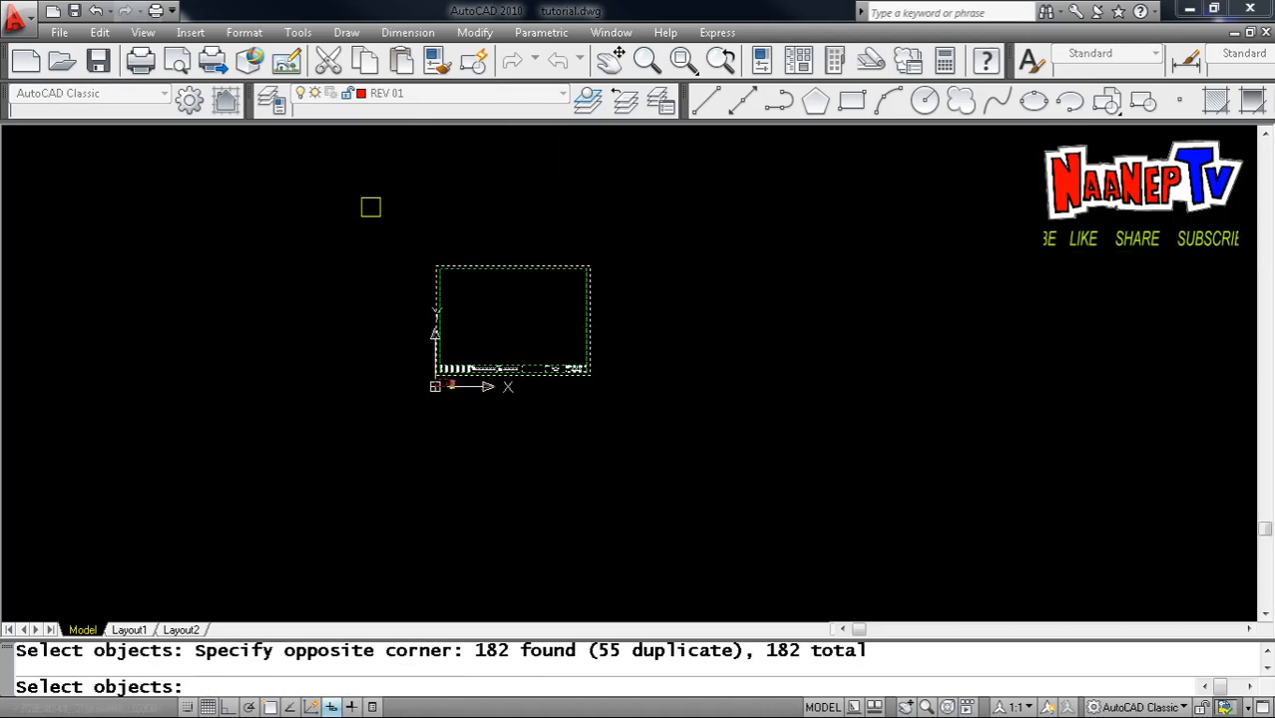
key("Return")
left_click(505, 305)
scroll(639, 304, "down", 4)
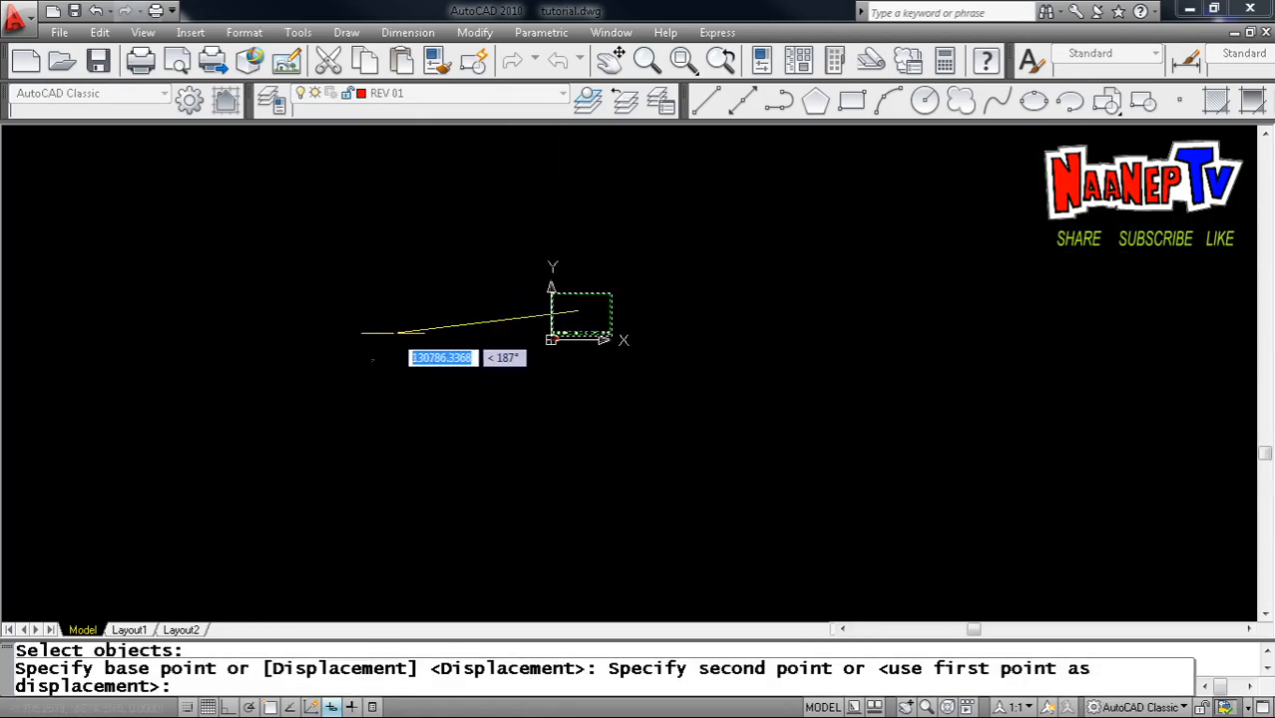
left_click(373, 323)
scroll(344, 358, "up", 3)
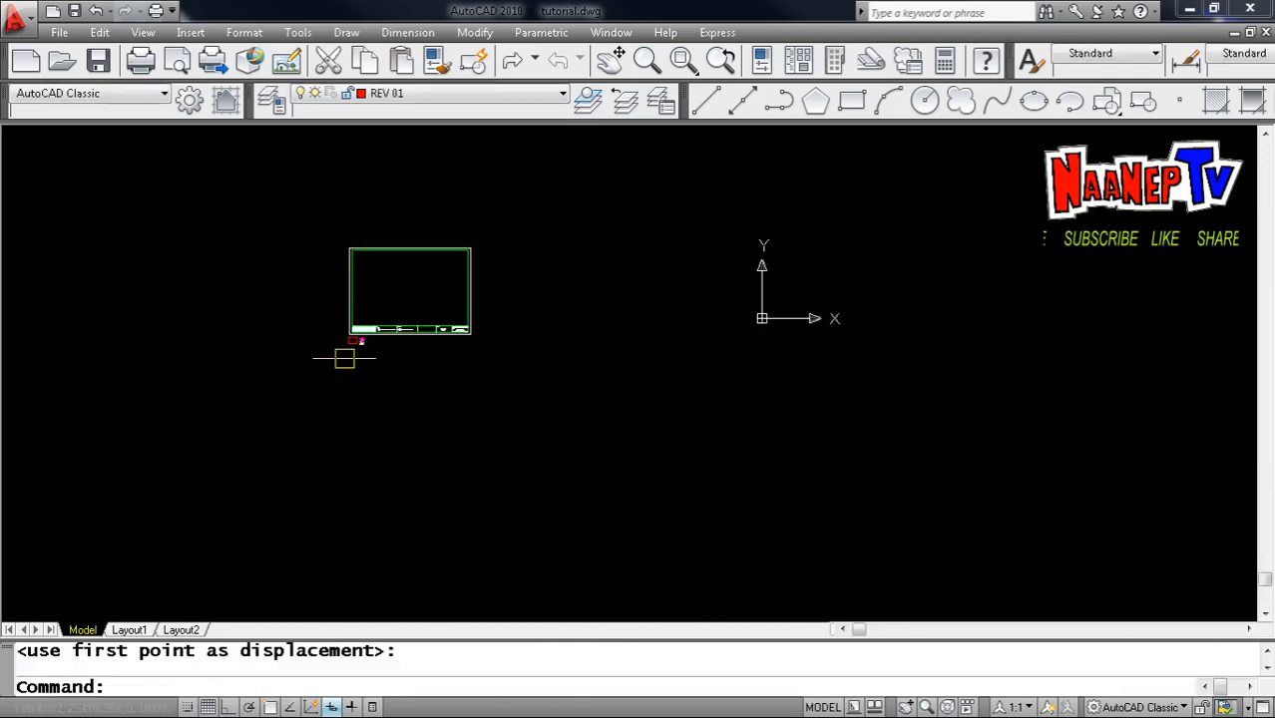
Erase the company names TANJUNG BINTANG SDN. BHD. and TAISEI CORPORATION from the title block
scroll(344, 358, "up", 2)
scroll(429, 309, "up", 2)
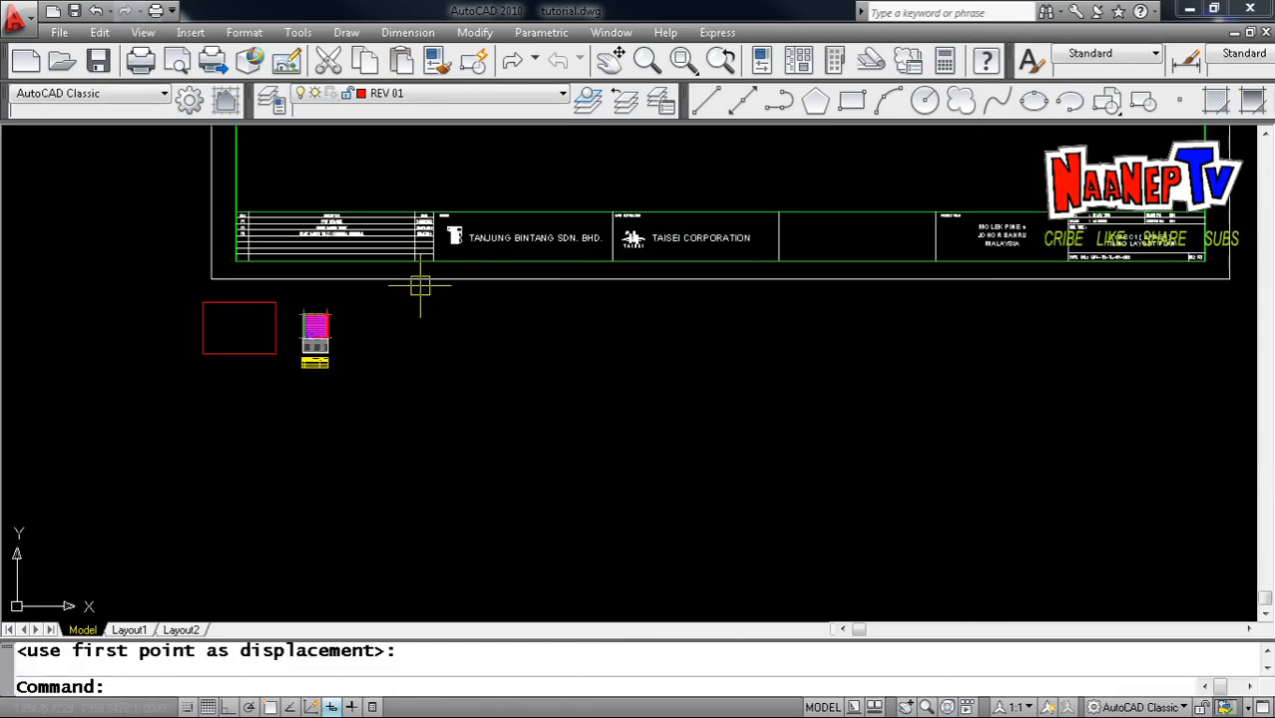
scroll(611, 431, "down", 4)
scroll(449, 369, "up", 3)
scroll(508, 389, "down", 3)
scroll(537, 400, "up", 2)
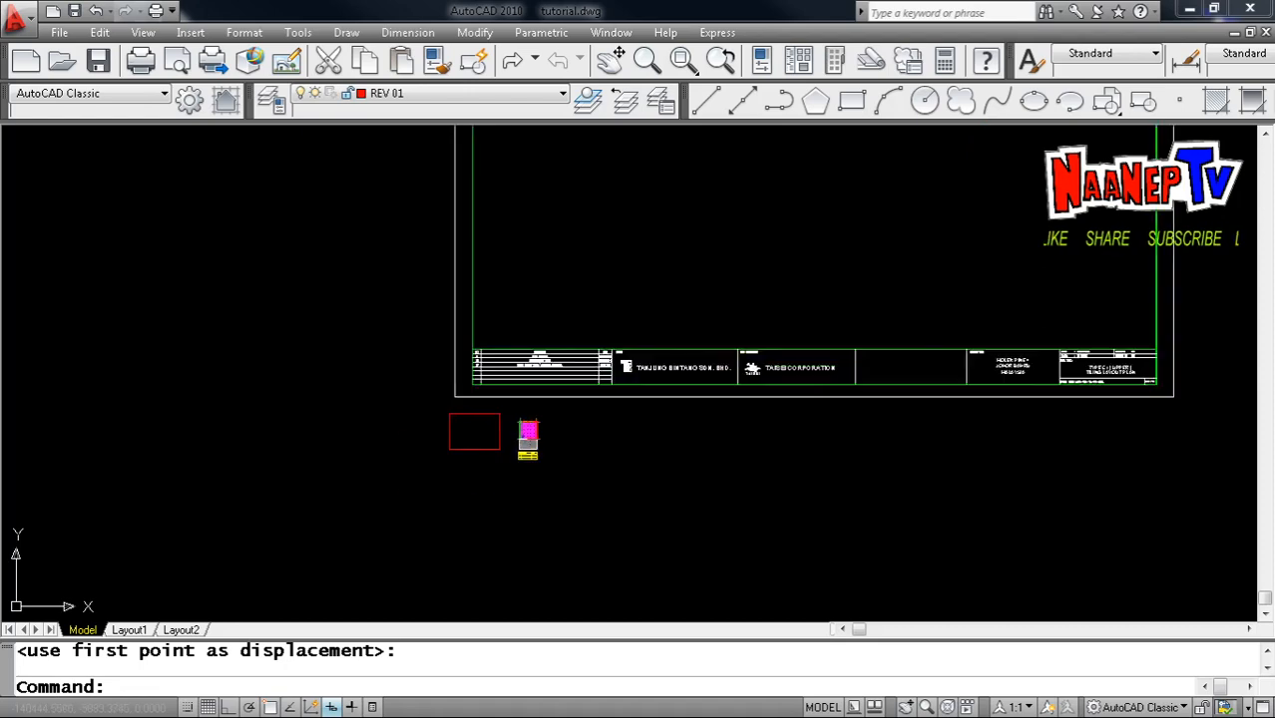
scroll(550, 368, "up", 2)
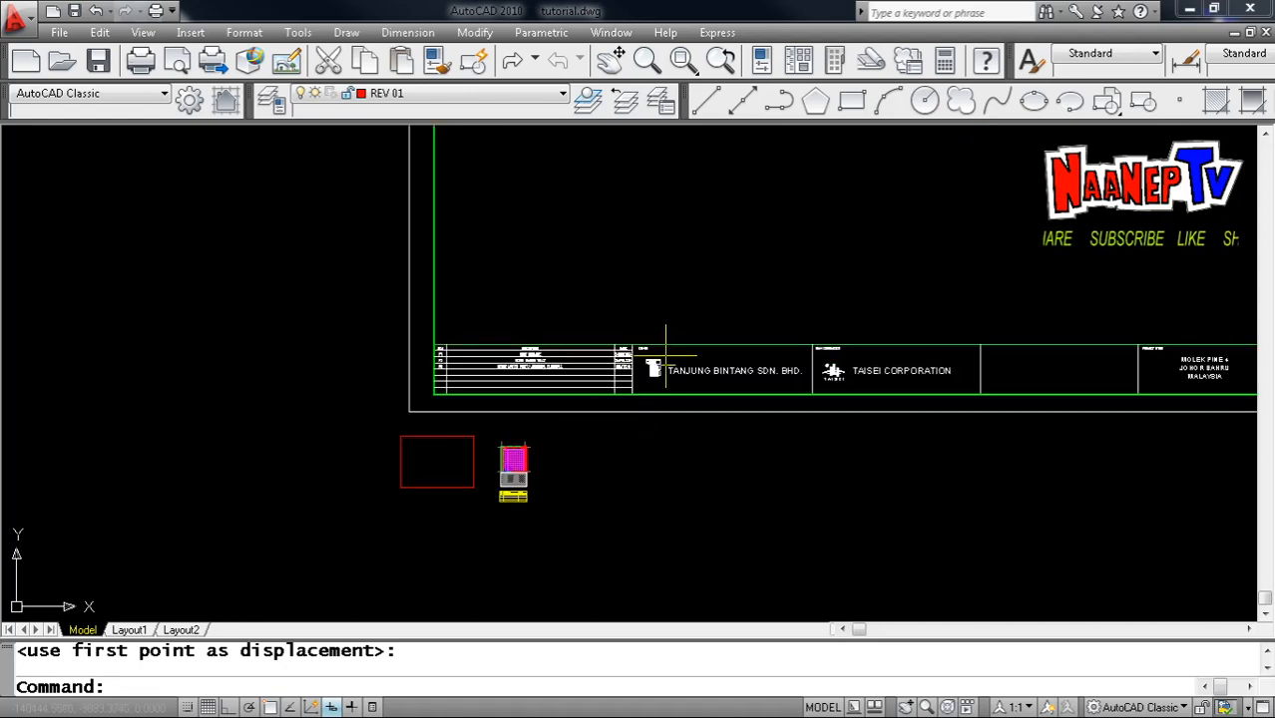
scroll(528, 379, "down", 3)
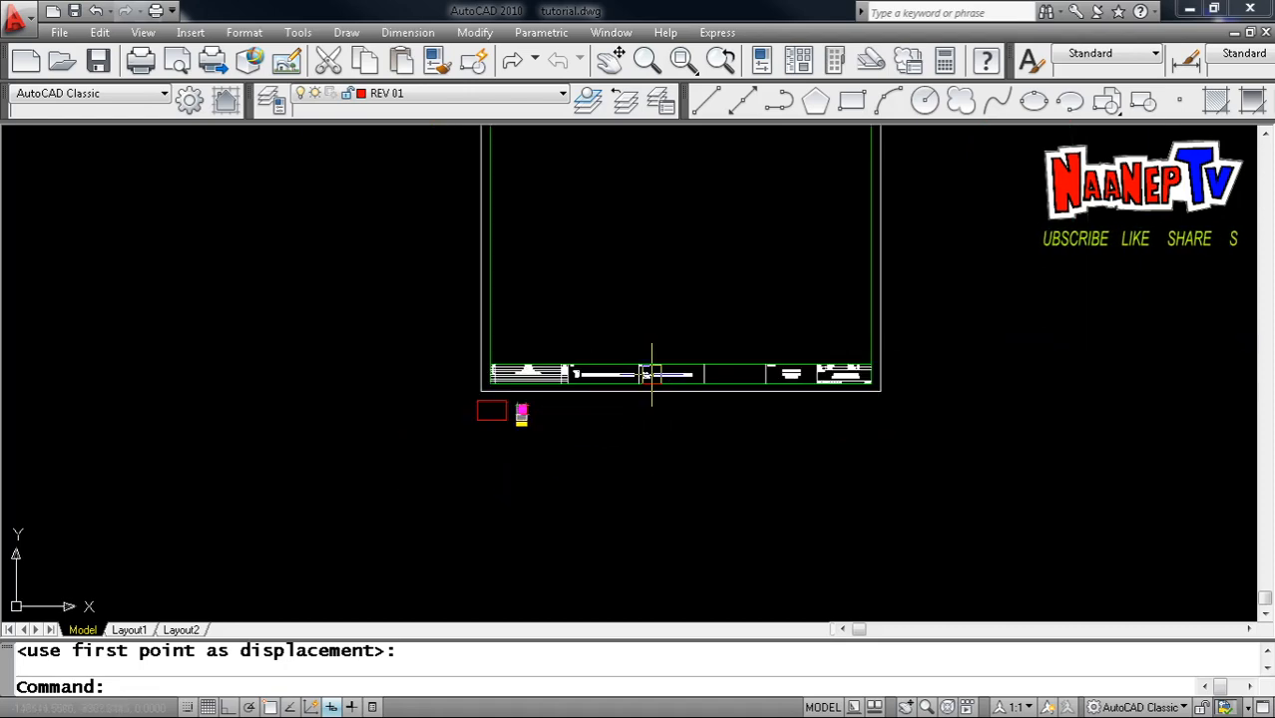
key("Escape")
type("E")
key("Return")
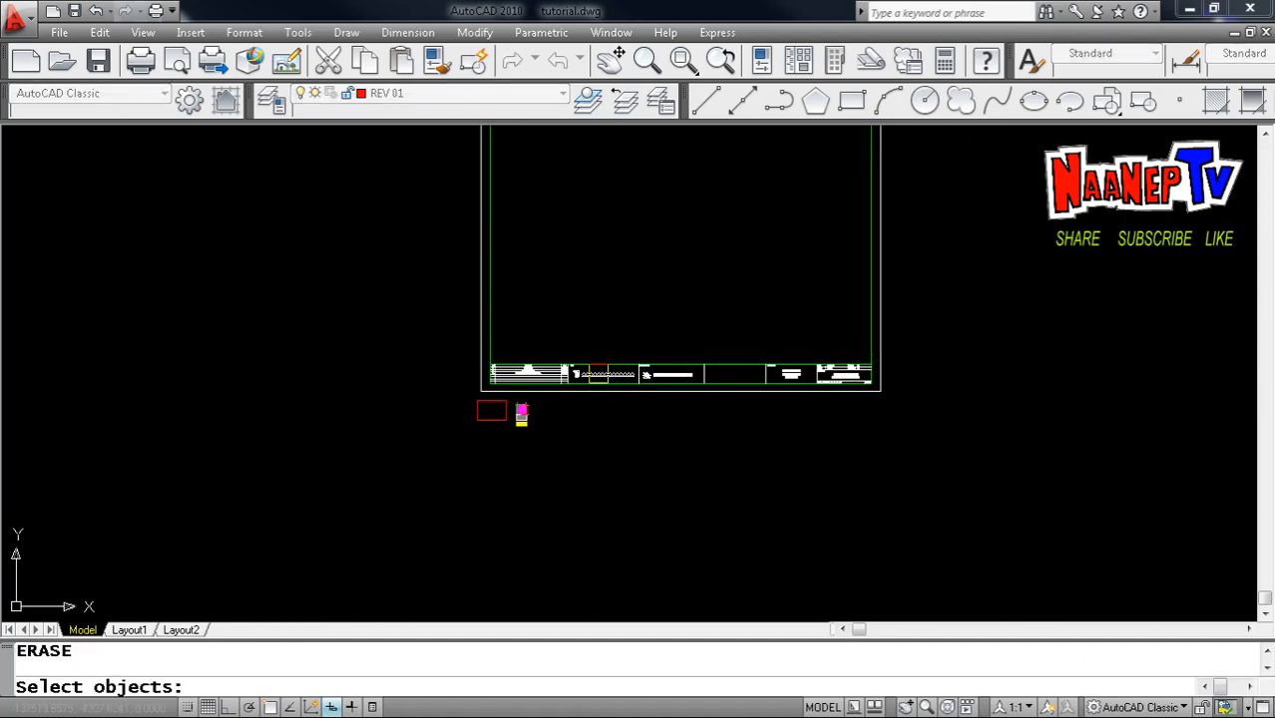
left_click(598, 374)
key("Return")
scroll(641, 370, "up", 3)
key("Return")
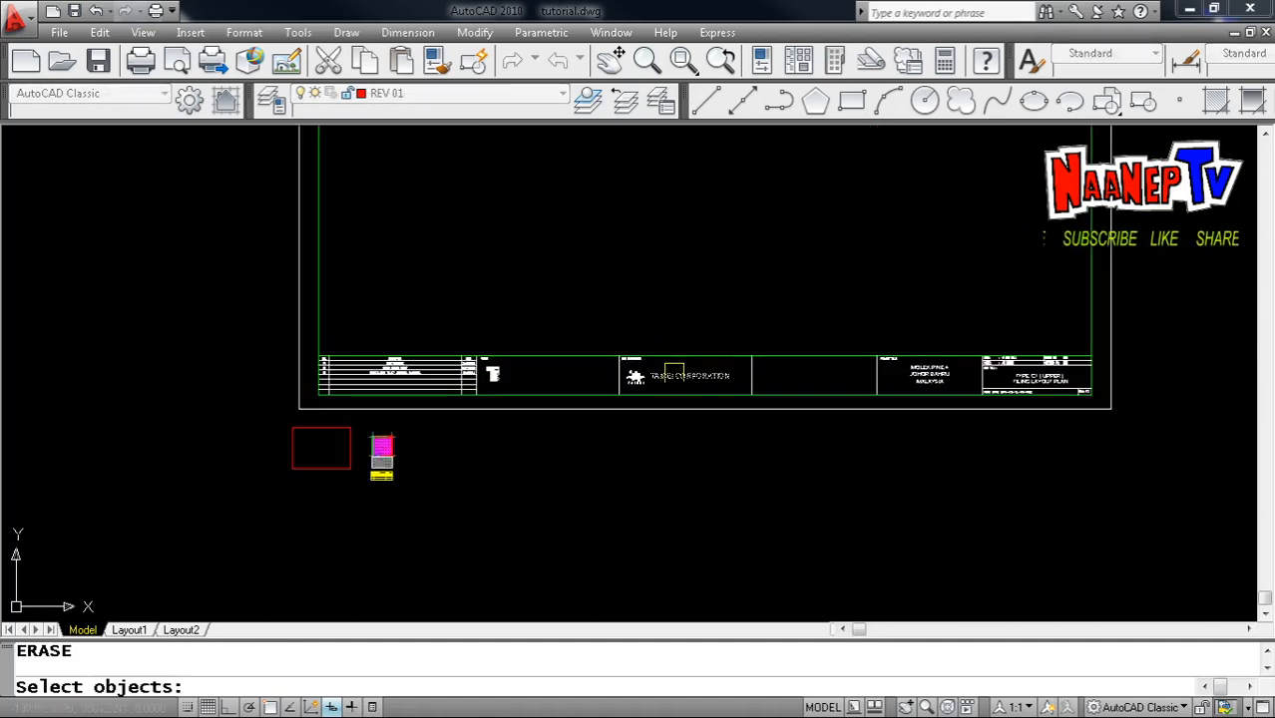
left_click(674, 374)
key("Return")
Erase the remaining company logos from the owner and main contractor boxes of the title block
key("Return")
left_click(485, 452)
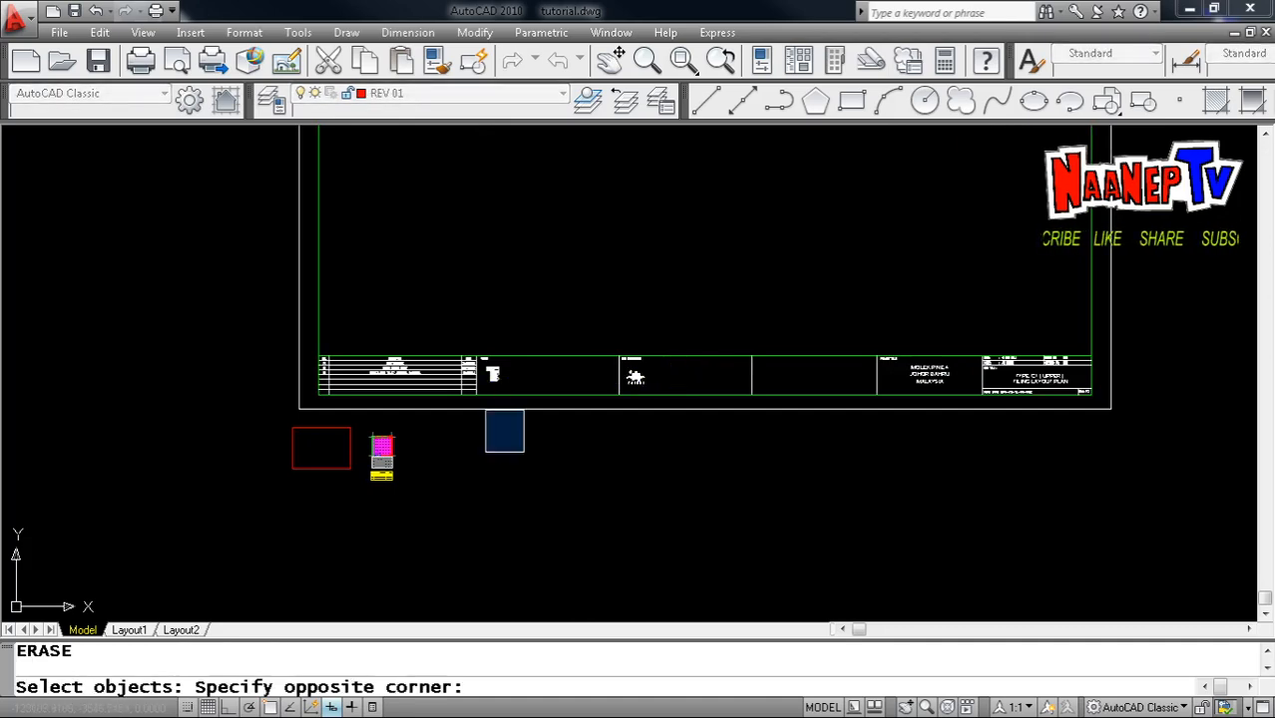
left_click(663, 366)
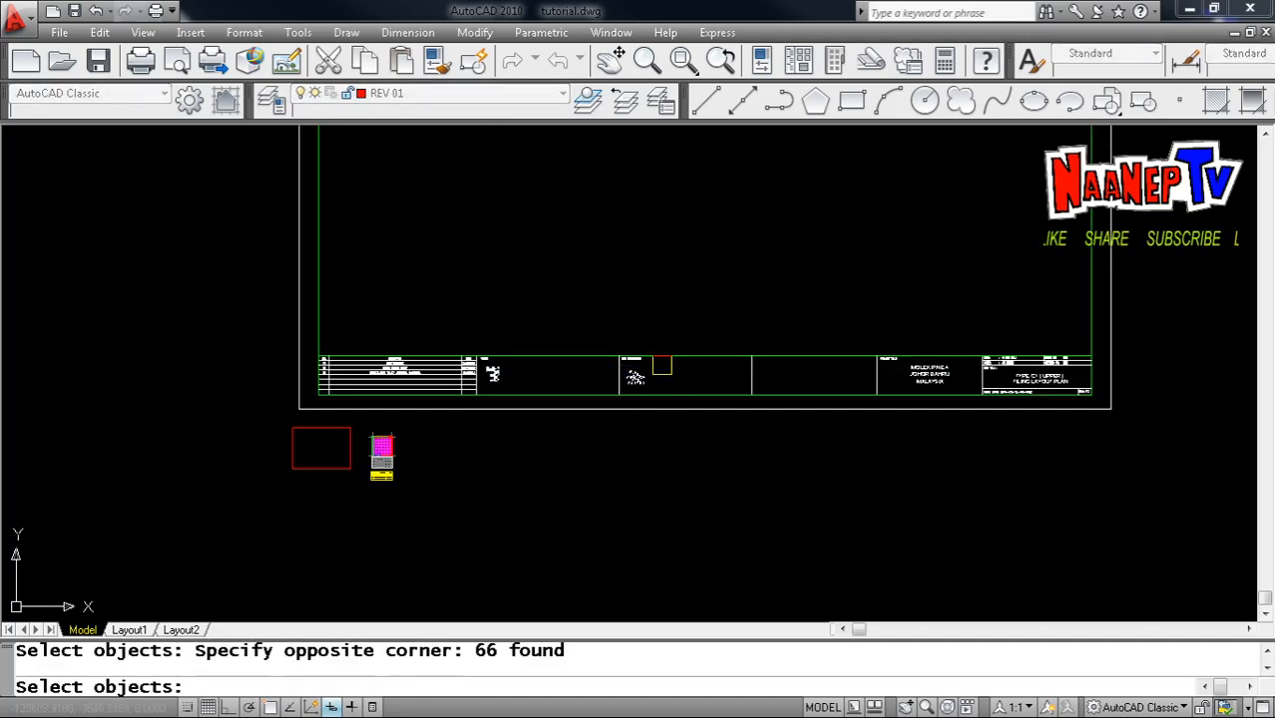
key("Return")
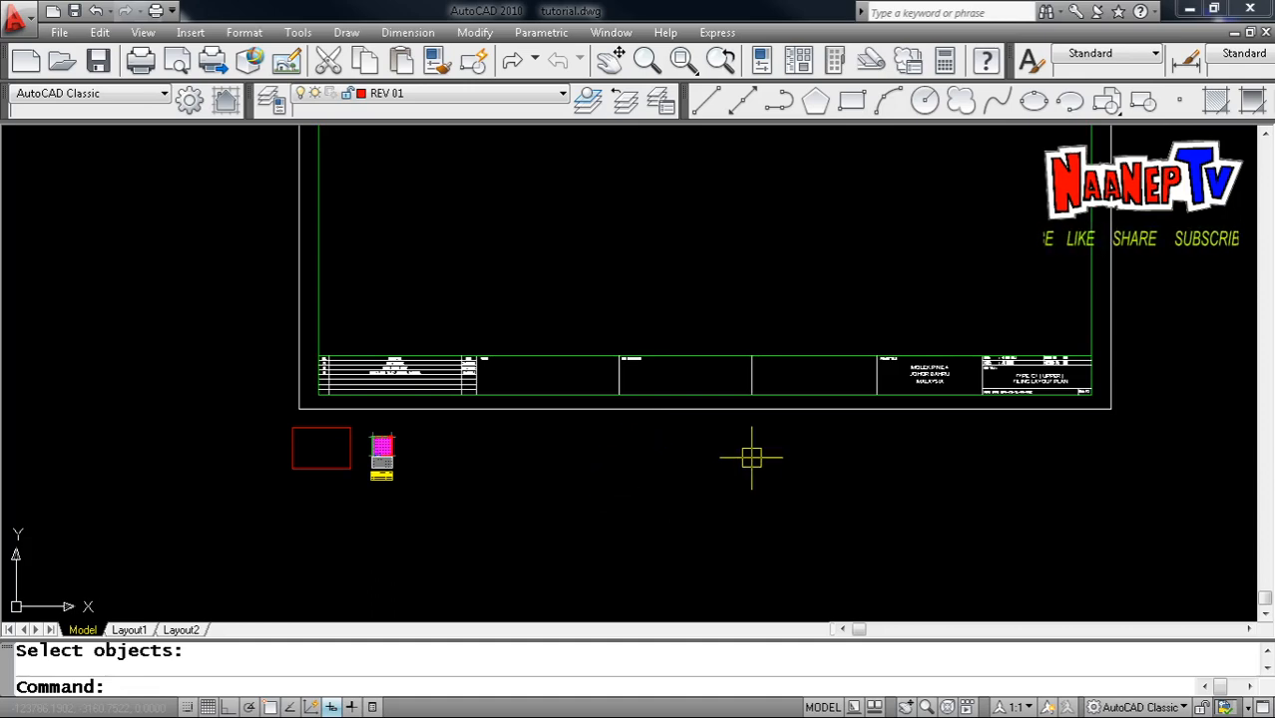
Move the whole title block sheet so the endpoint at its lower-left corner meets the red border's upper-left corner
key("Escape")
type("M")
key("Return")
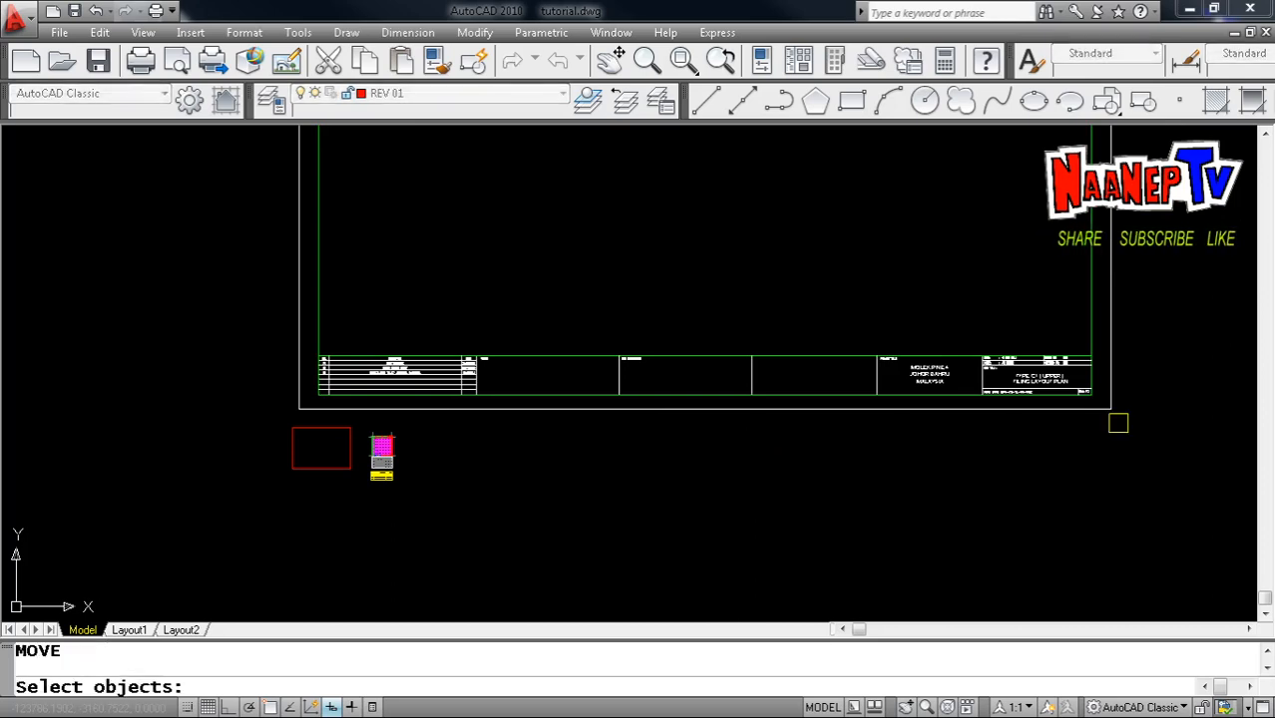
left_click(1135, 419)
left_click(271, 302)
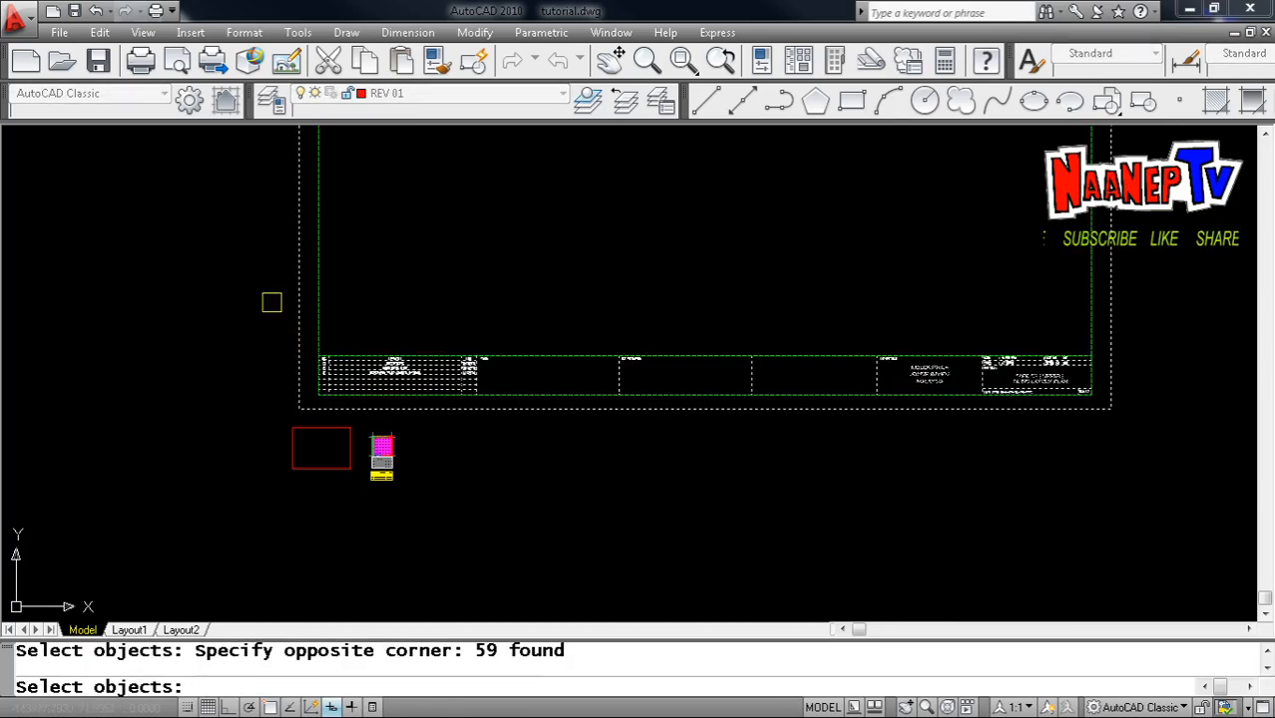
scroll(402, 307, "down", 3)
scroll(699, 305, "down", 2)
left_click(731, 300)
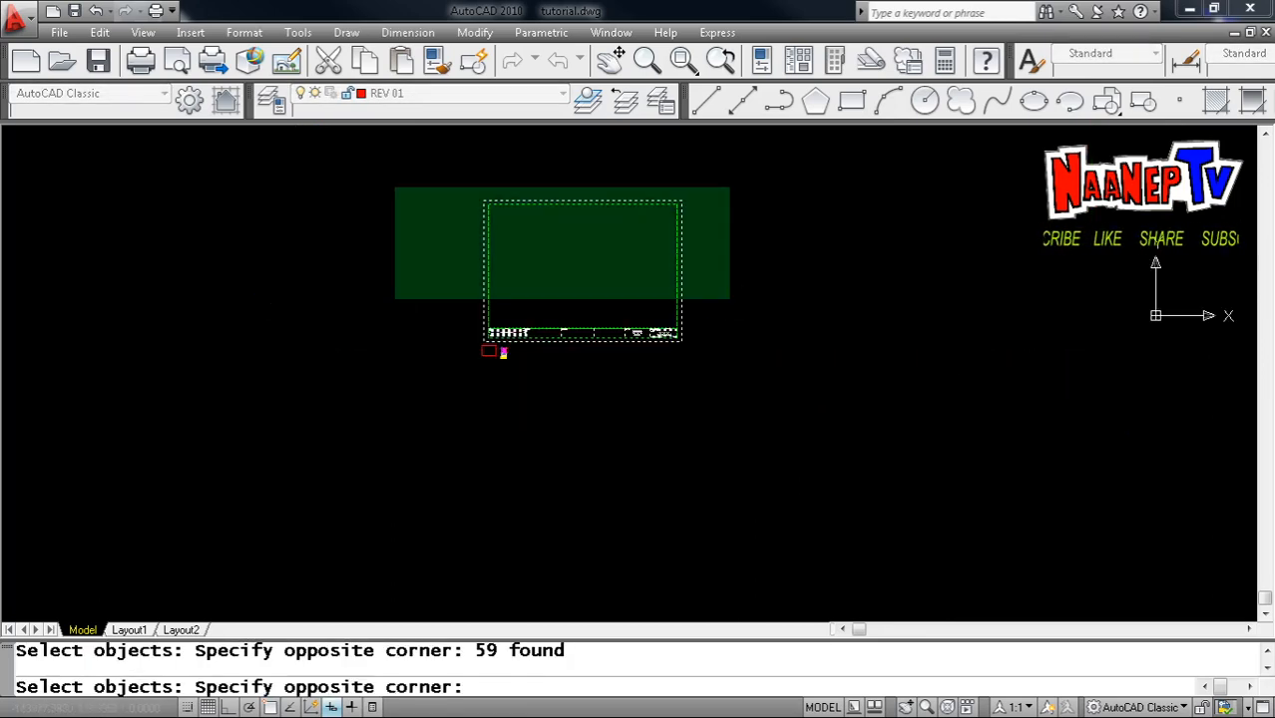
left_click(402, 190)
key("Return")
scroll(479, 370, "up", 5)
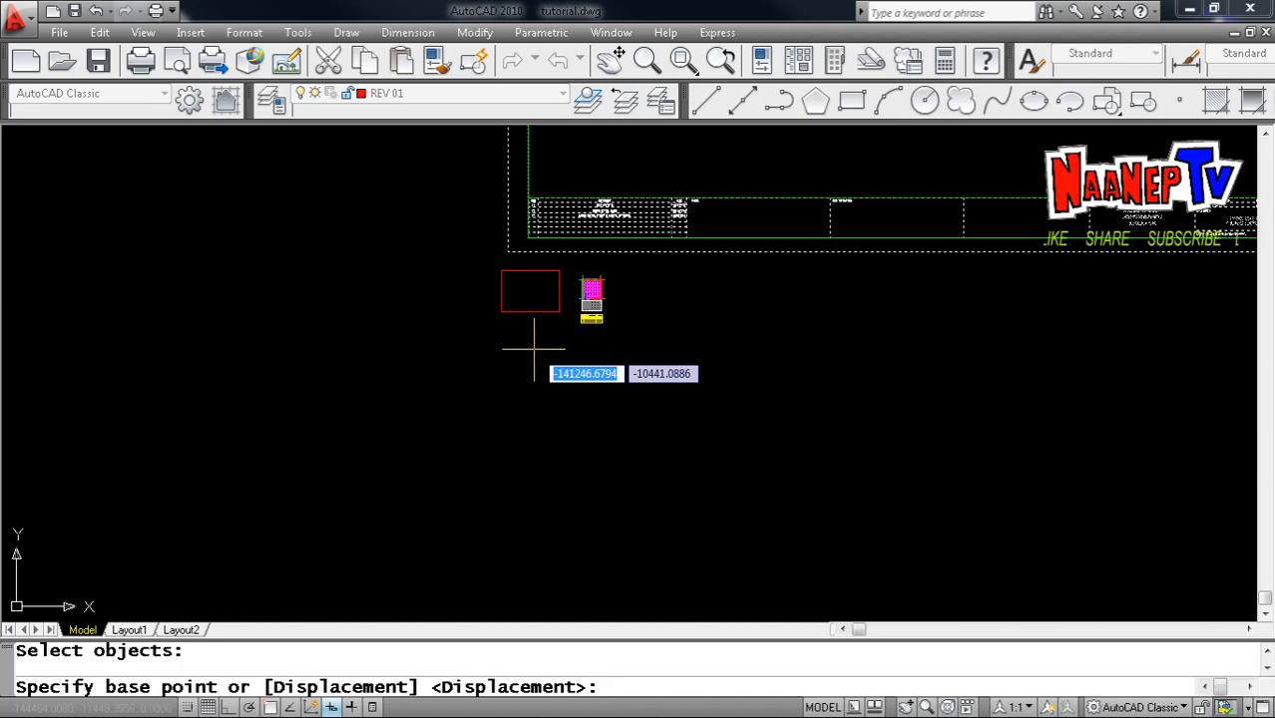
right_click(493, 252, "shift")
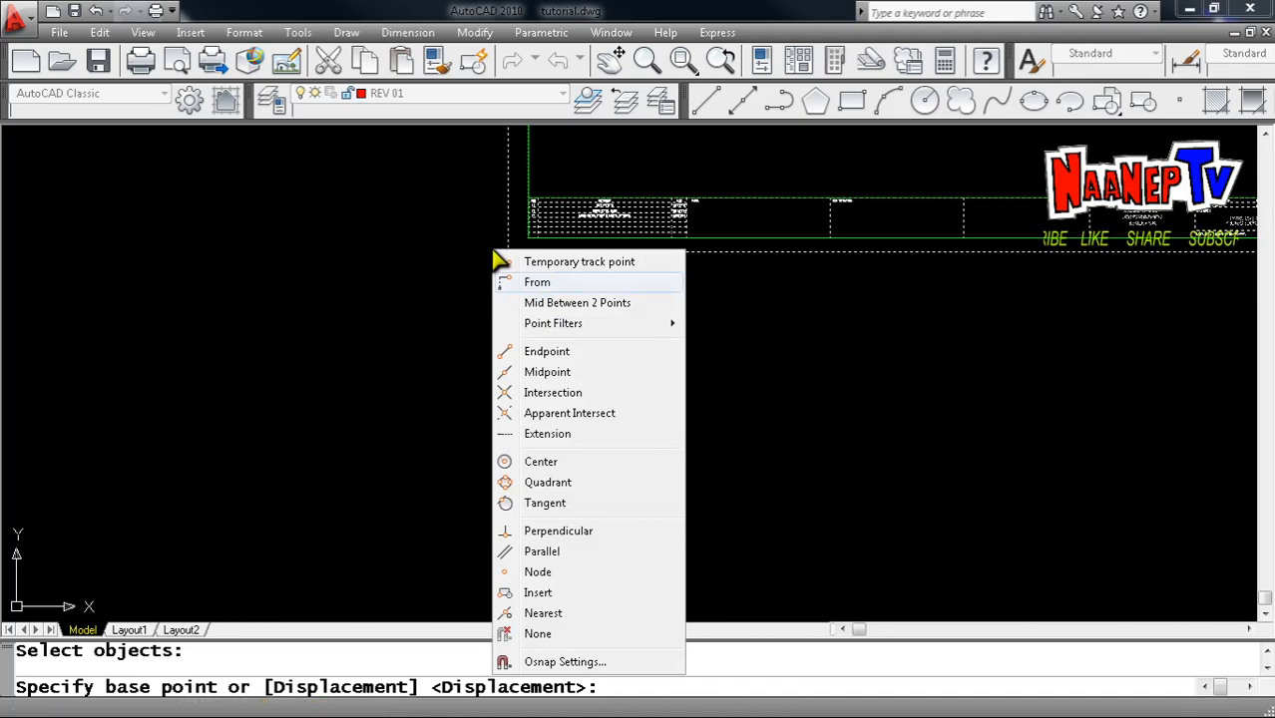
left_click(549, 353)
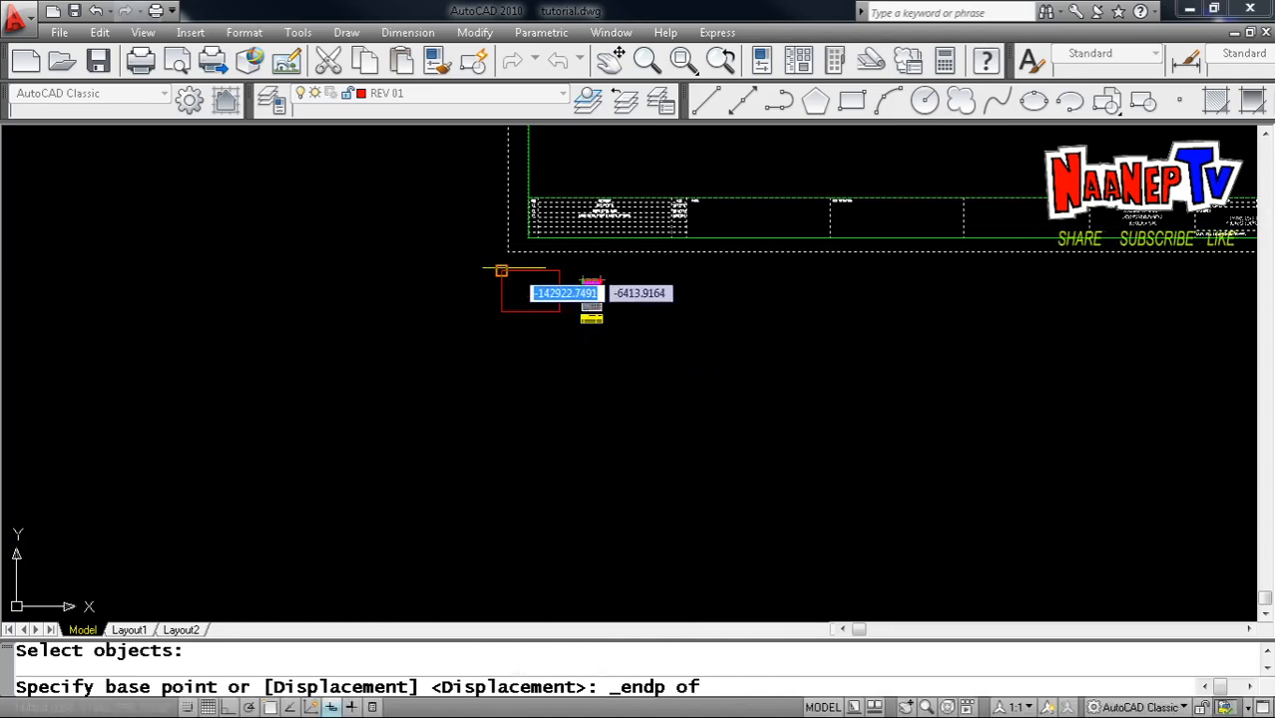
left_click(501, 256)
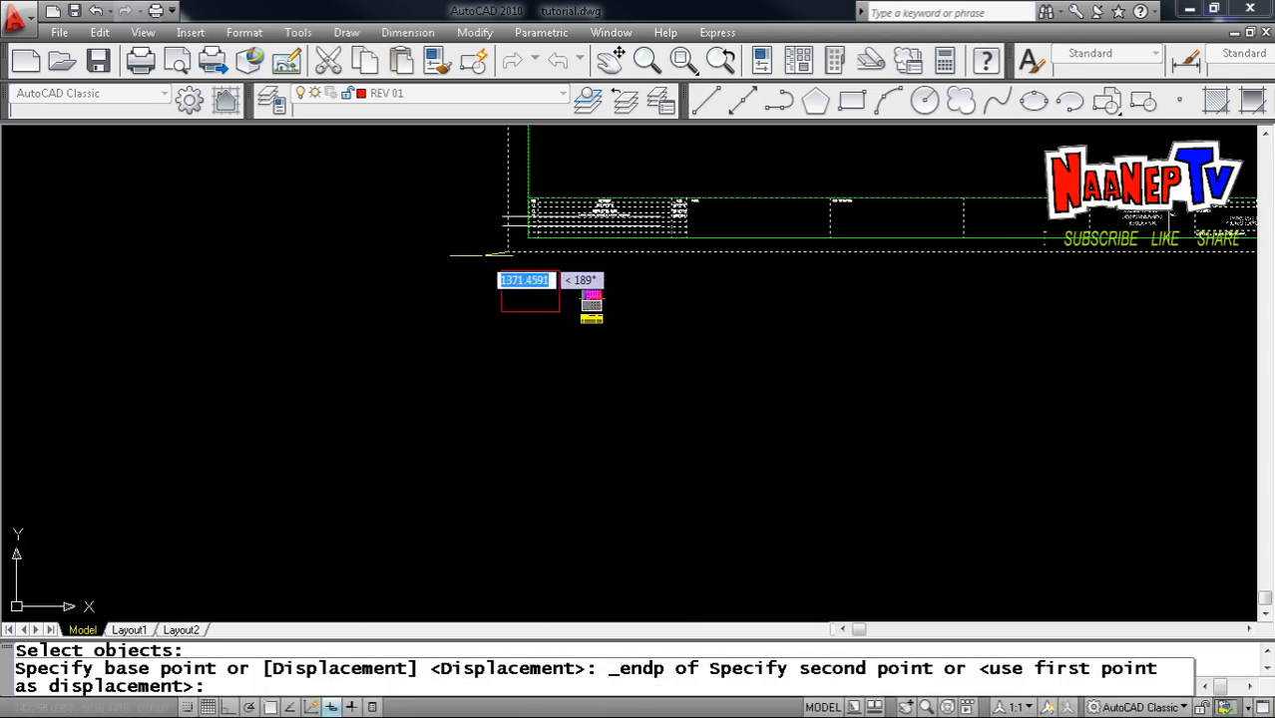
right_click(485, 256, "shift")
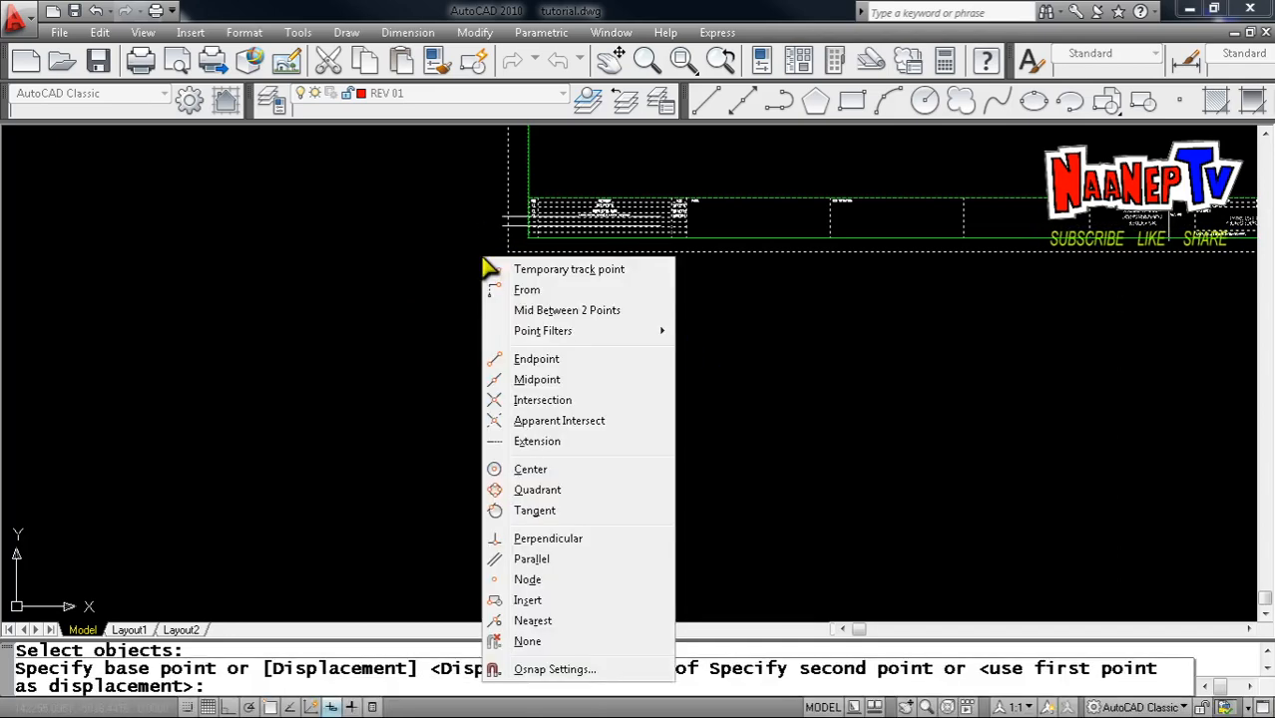
left_click(536, 361)
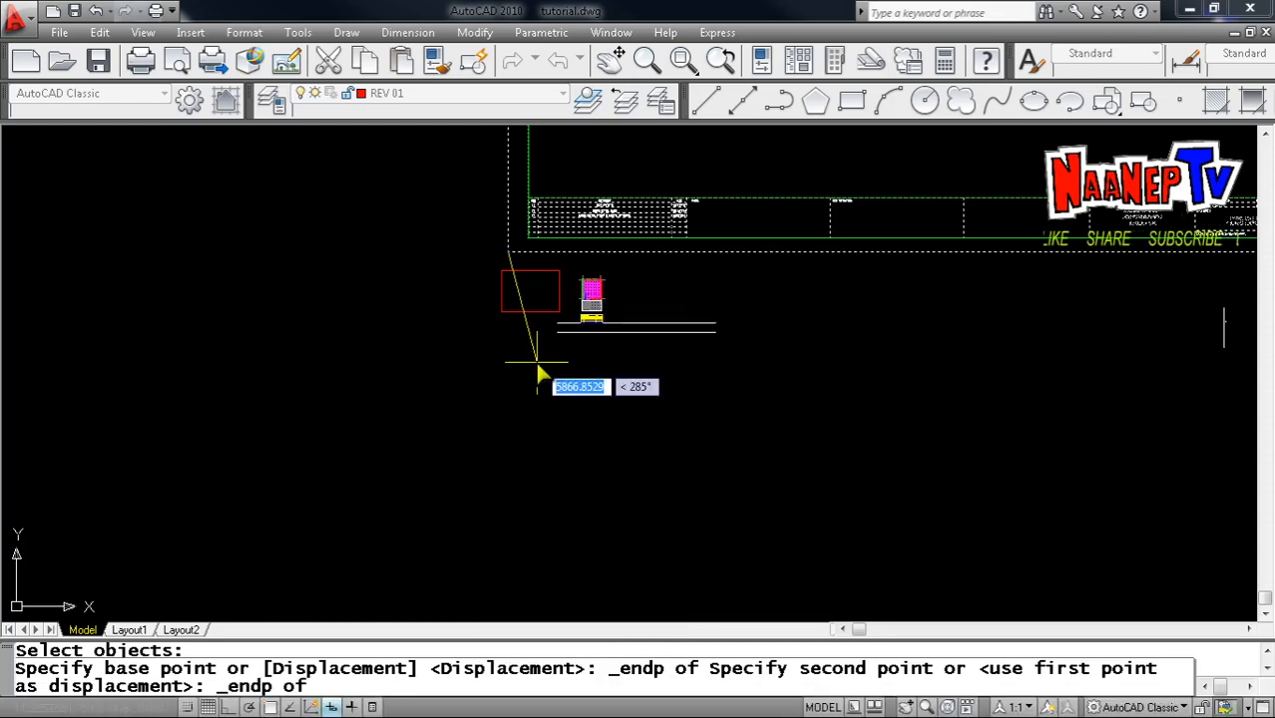
left_click(500, 270)
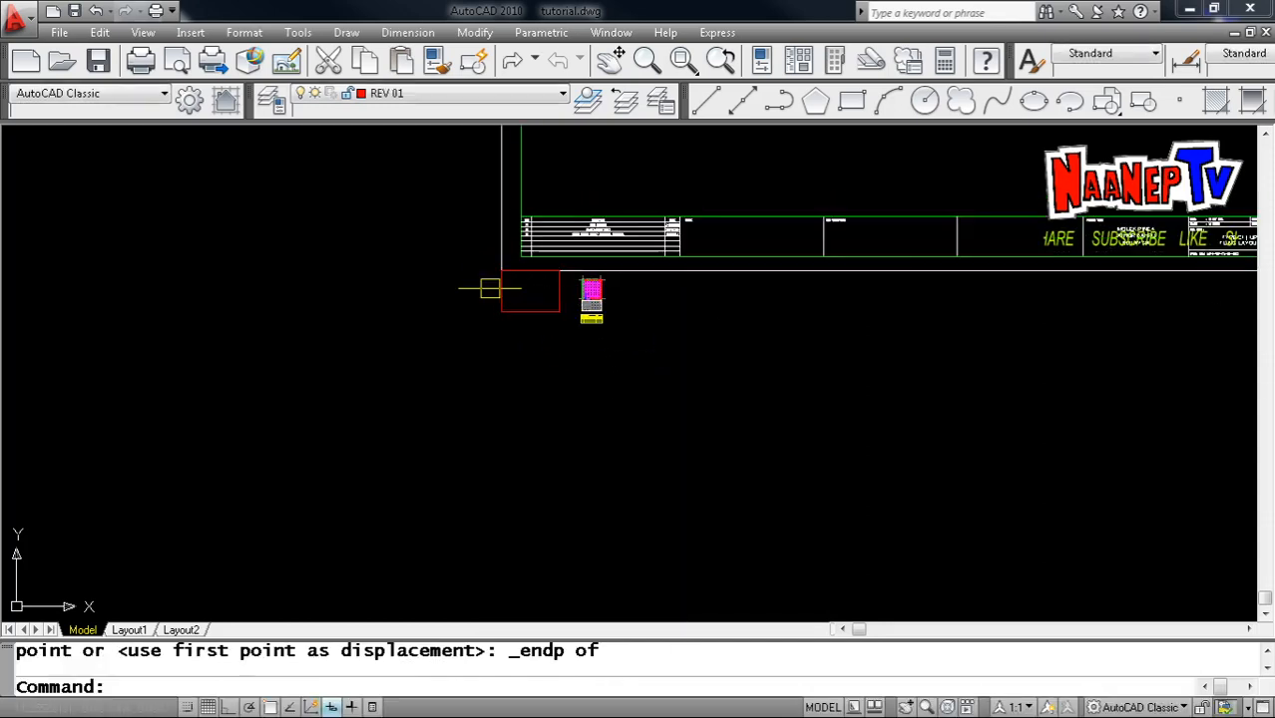
Start scaling the previously selected title block sheet, with its lower-left corner endpoint as the base point
scroll(559, 369, "down", 4)
scroll(617, 357, "up", 3)
scroll(617, 356, "down", 2)
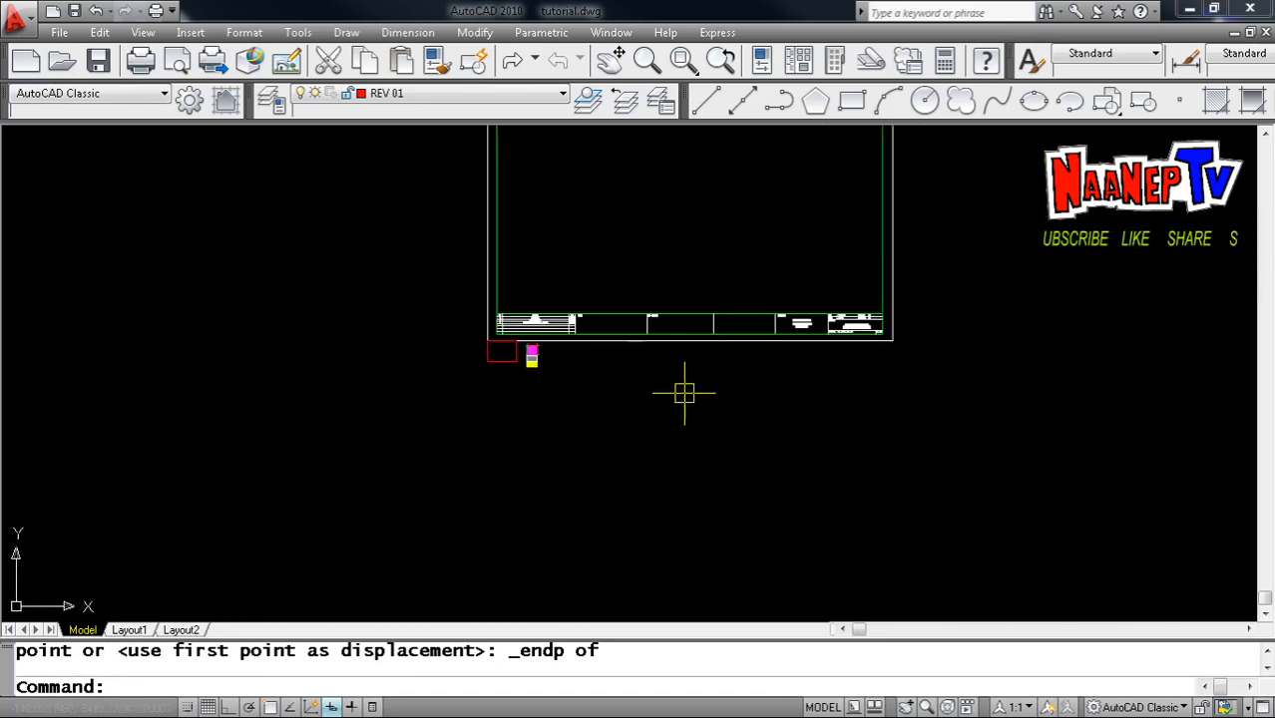
key("Escape")
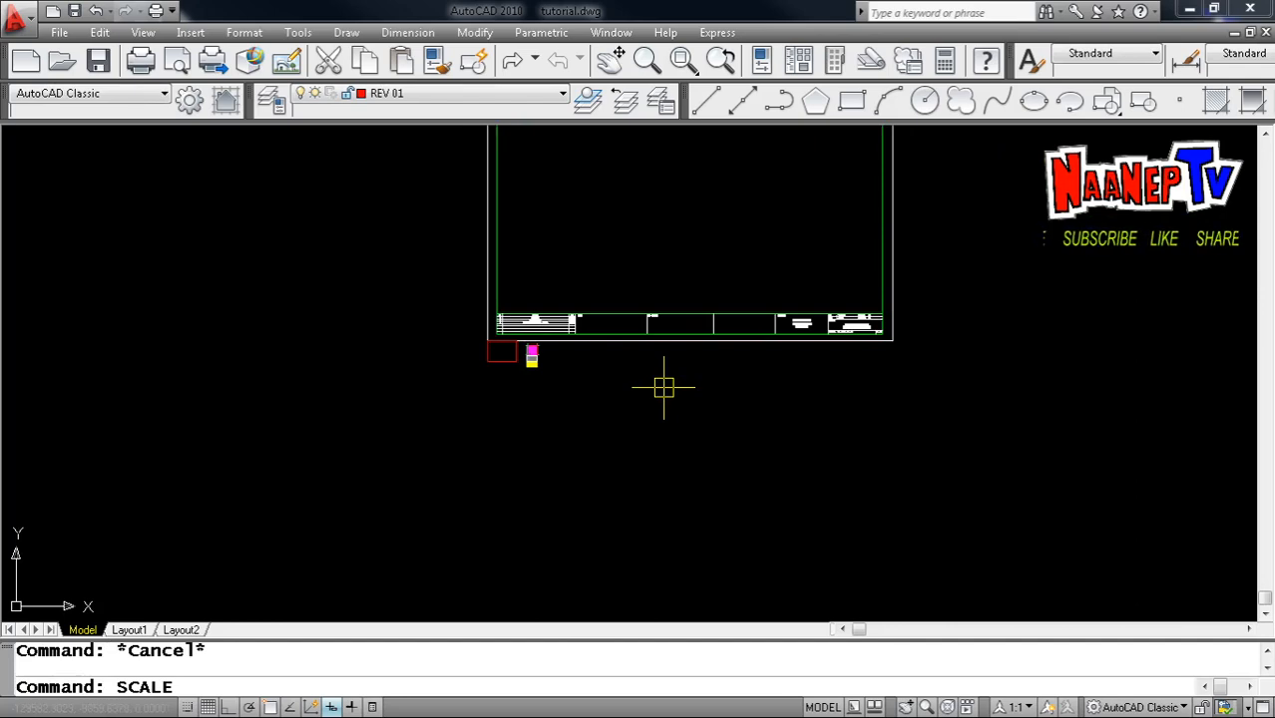
scroll(509, 439, "down", 4)
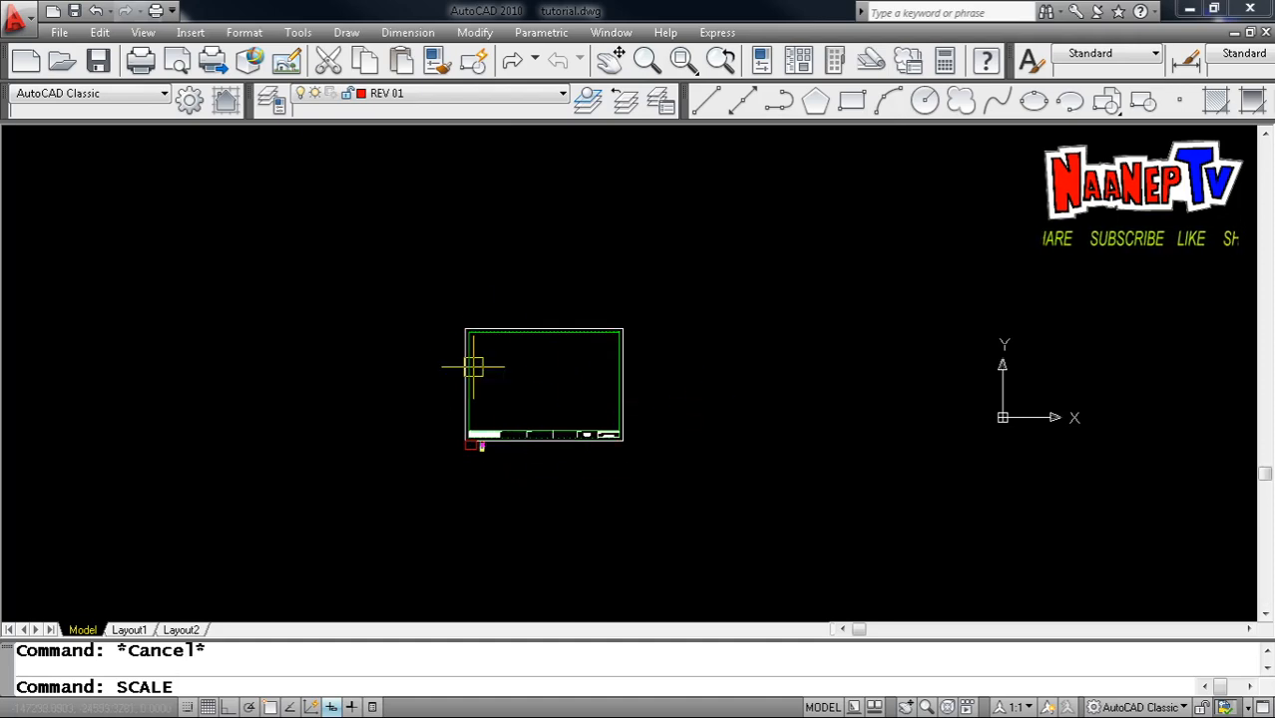
key("Return")
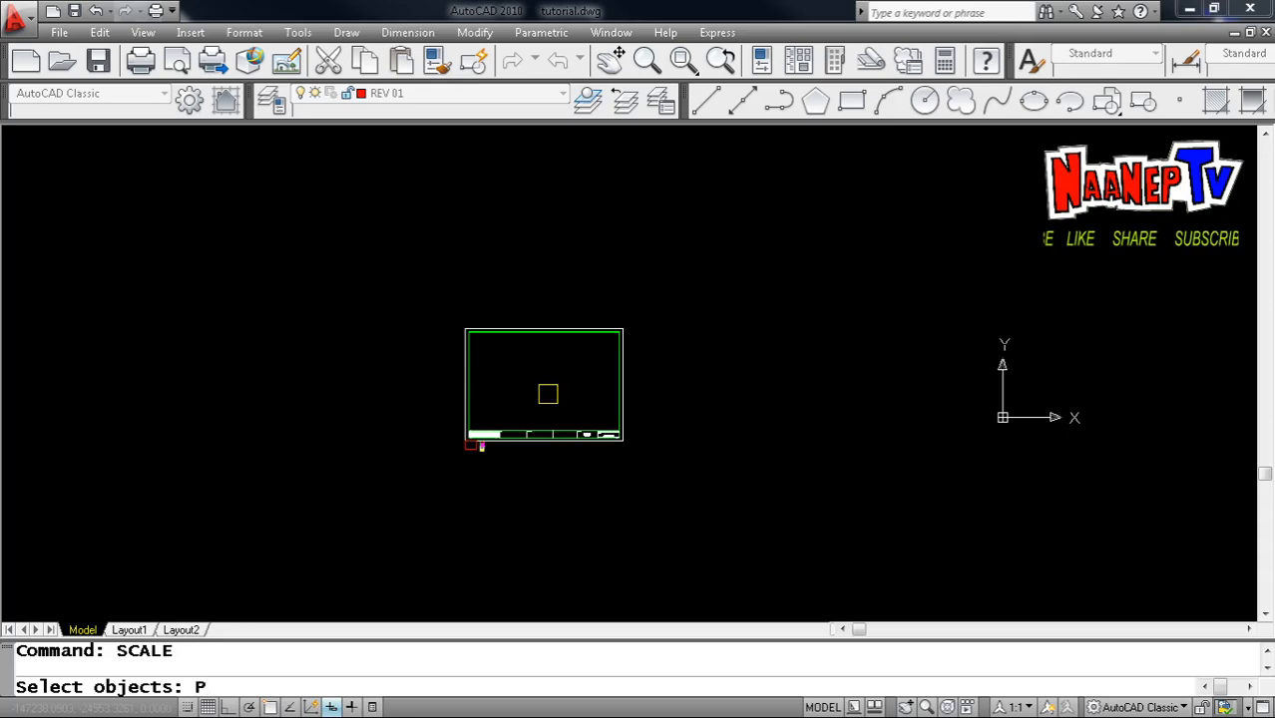
type("P")
key("Return")
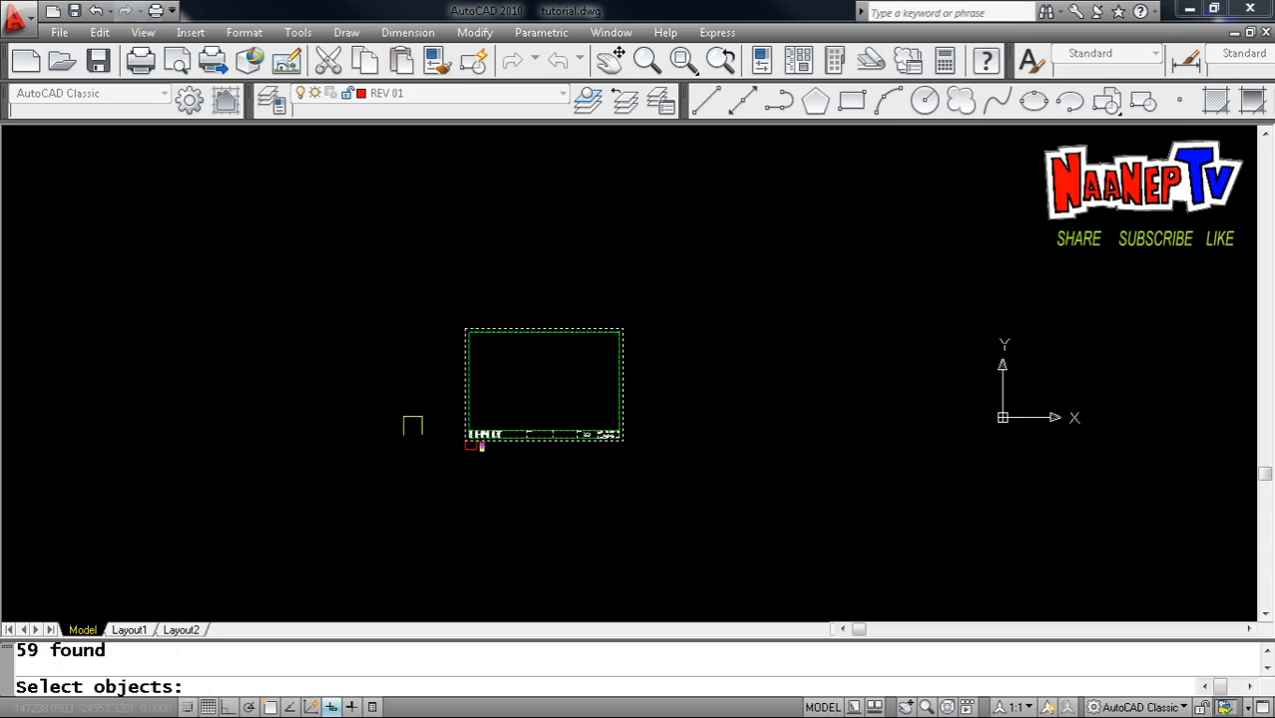
scroll(454, 439, "up", 8)
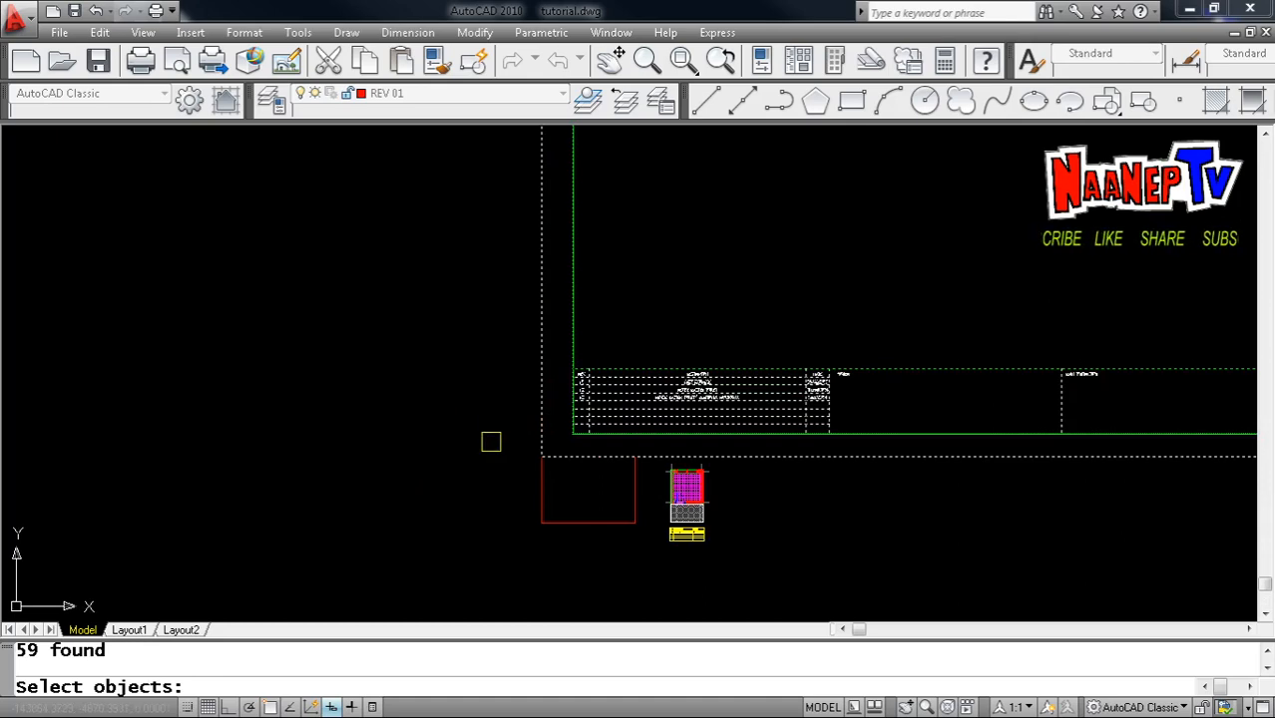
key("Return")
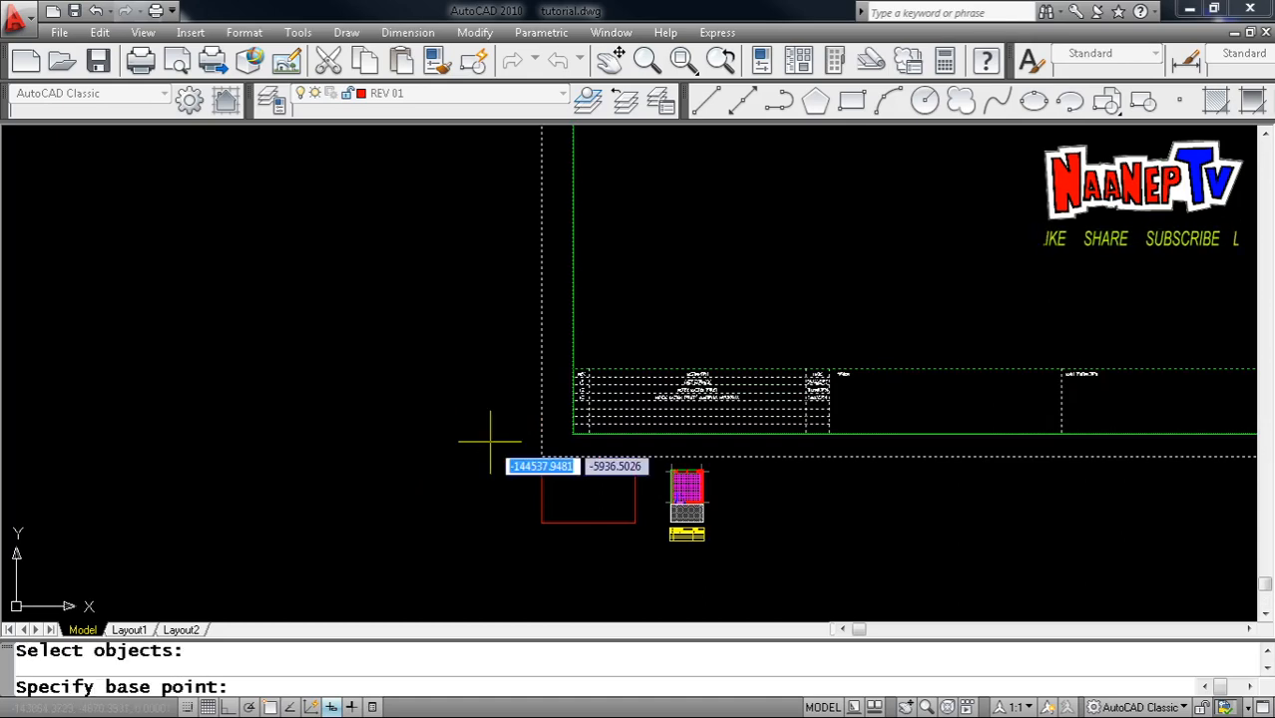
right_click(489, 441, "shift")
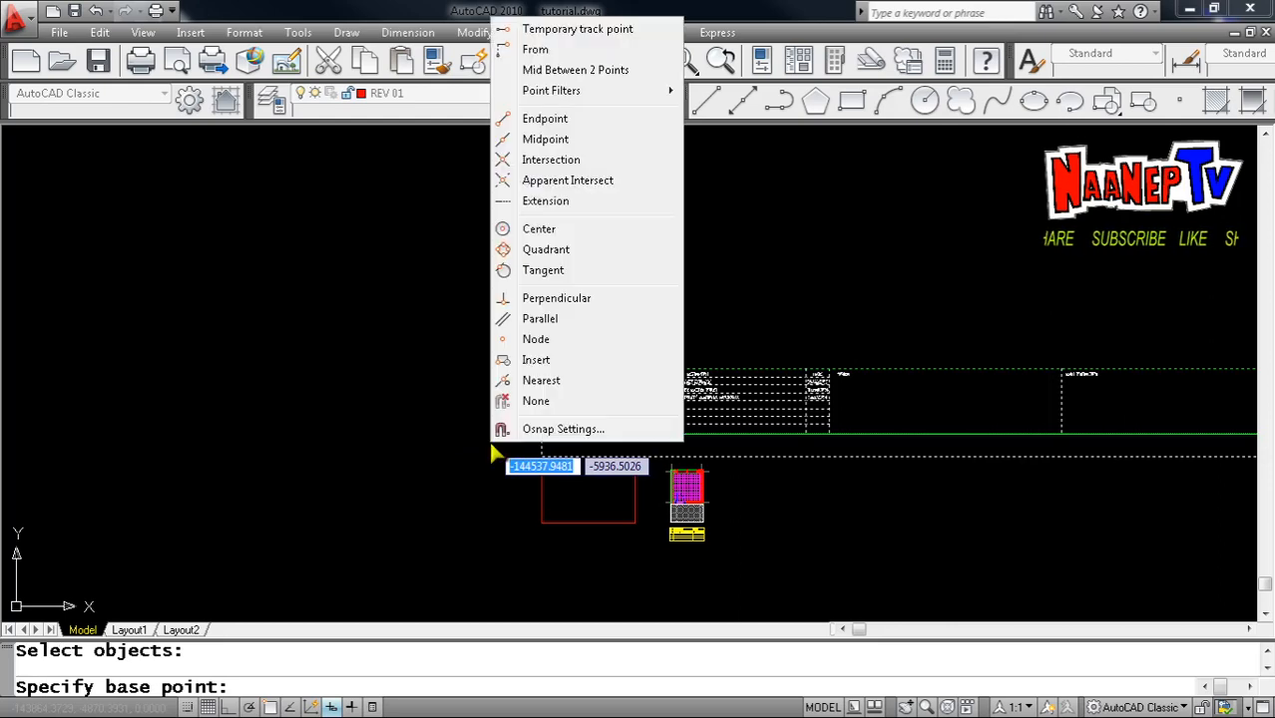
left_click(545, 119)
left_click(542, 458)
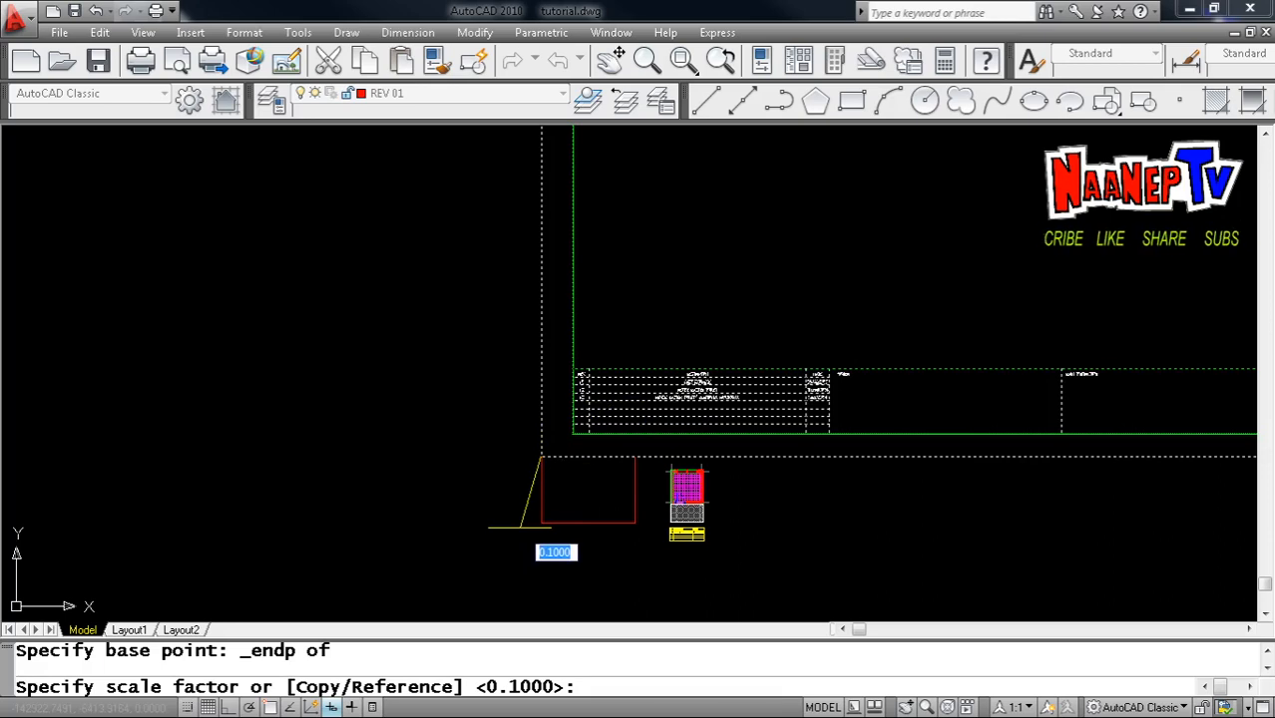
Use the Reference option and define the reference length from the sheet's lower-left to its lower-right corner endpoint
type("R")
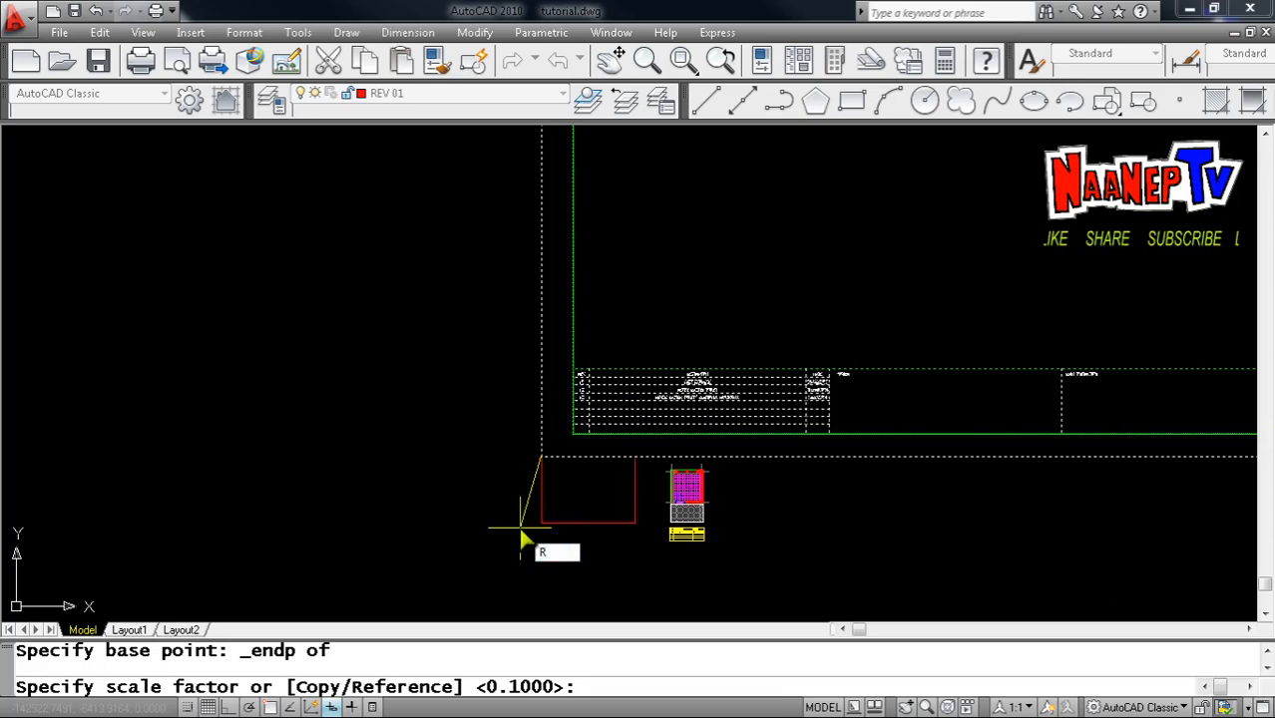
key("Return")
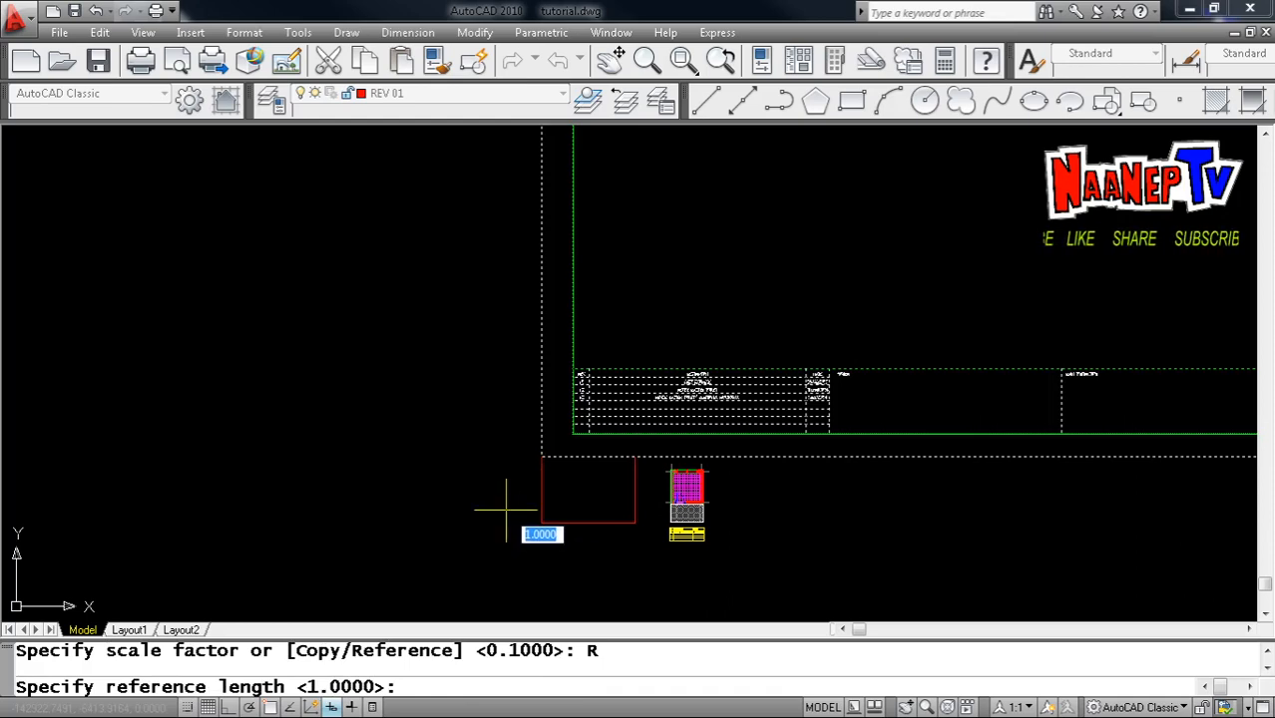
right_click(498, 479, "shift")
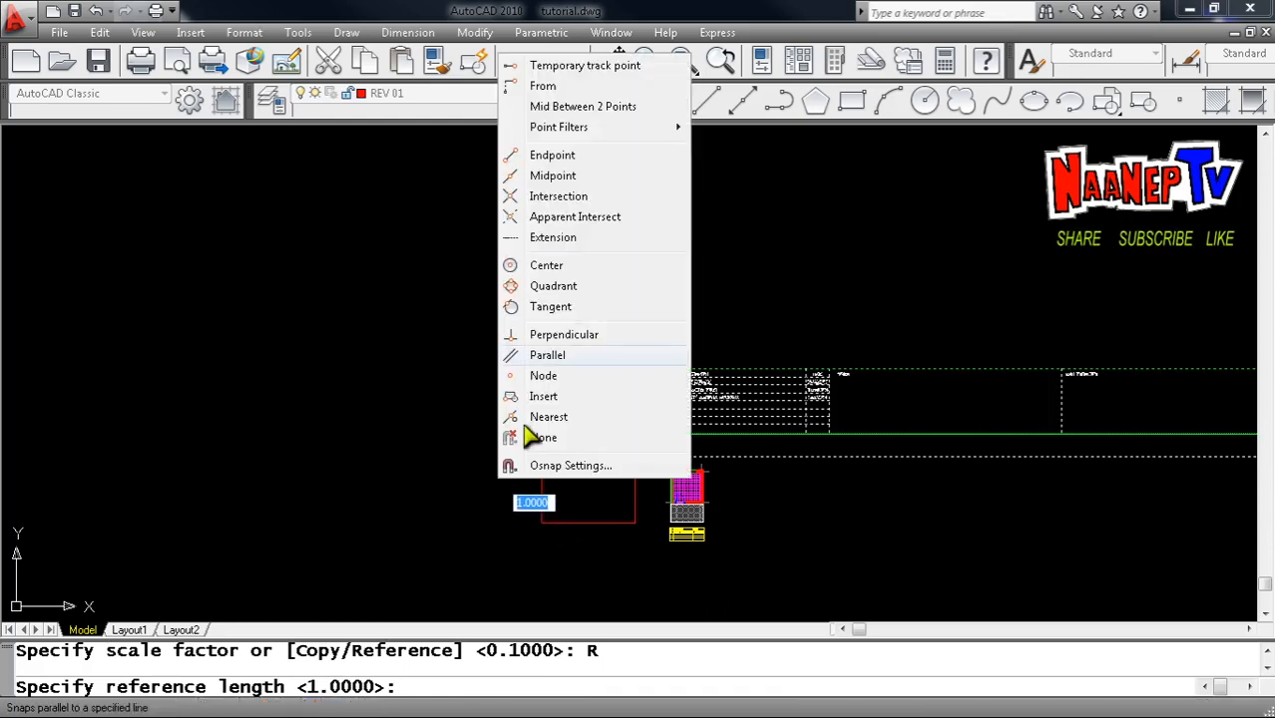
left_click(552, 156)
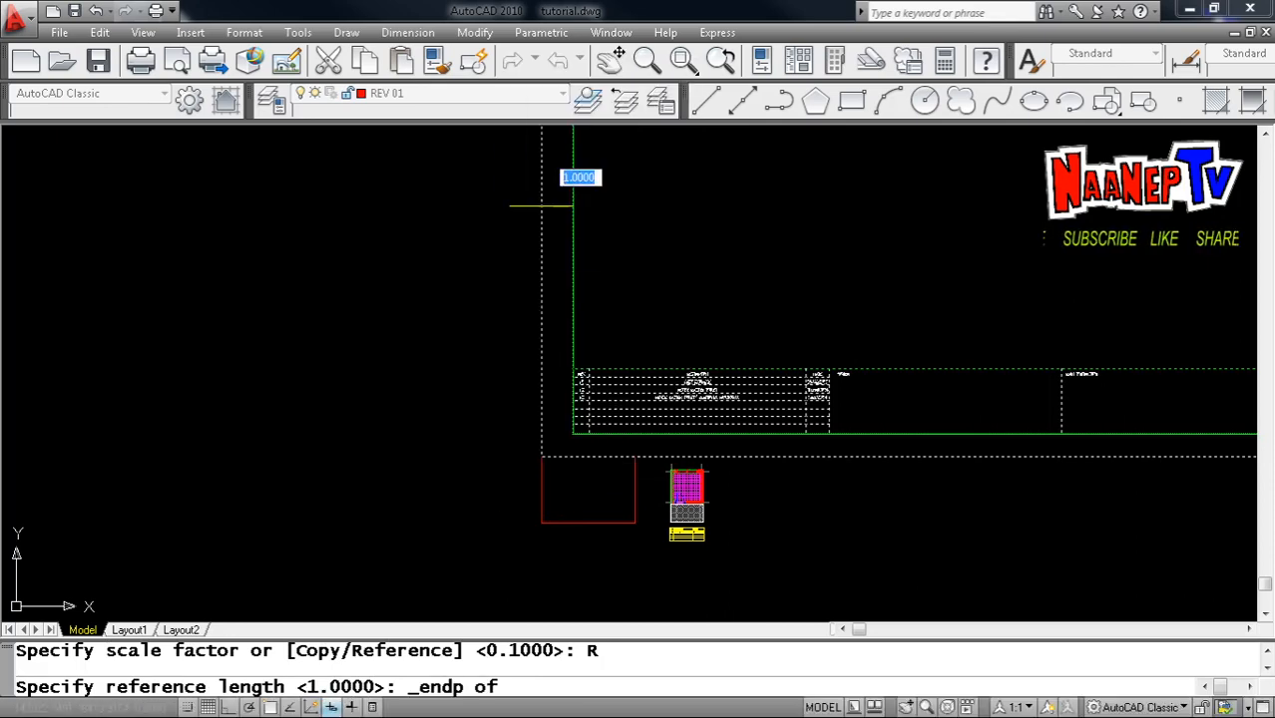
left_click(541, 457)
scroll(516, 404, "down", 5)
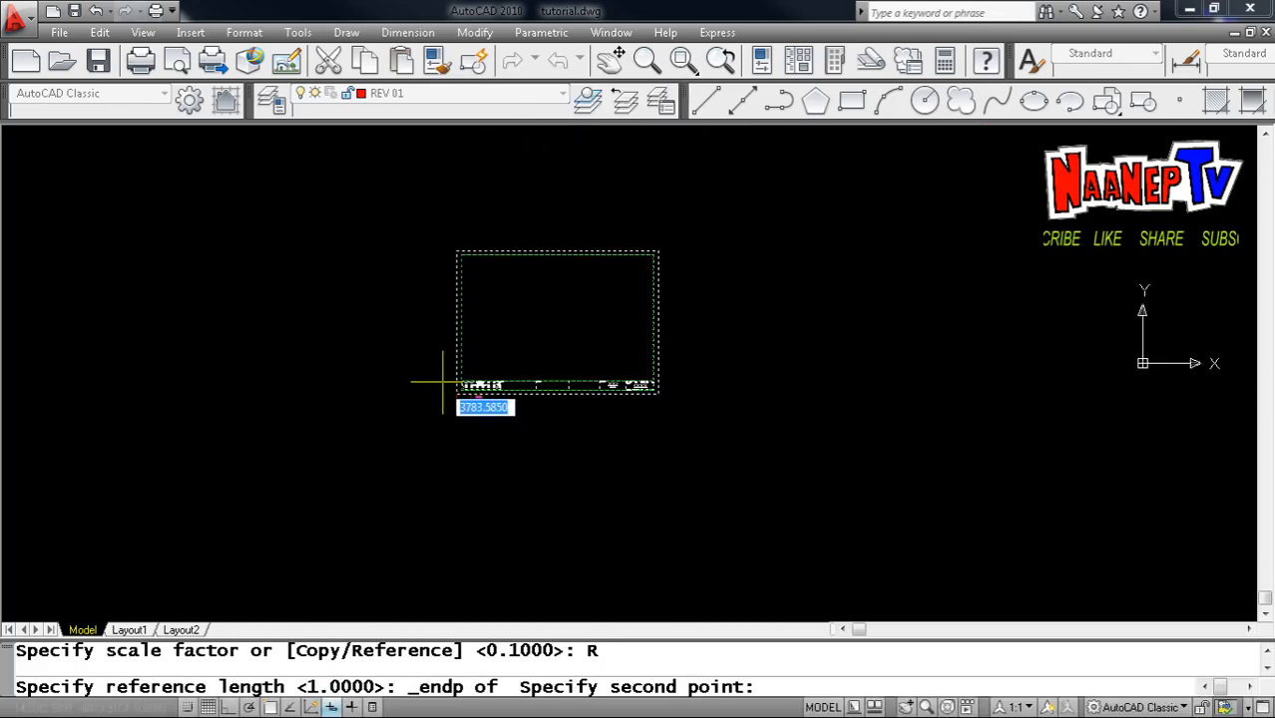
right_click(453, 373, "shift")
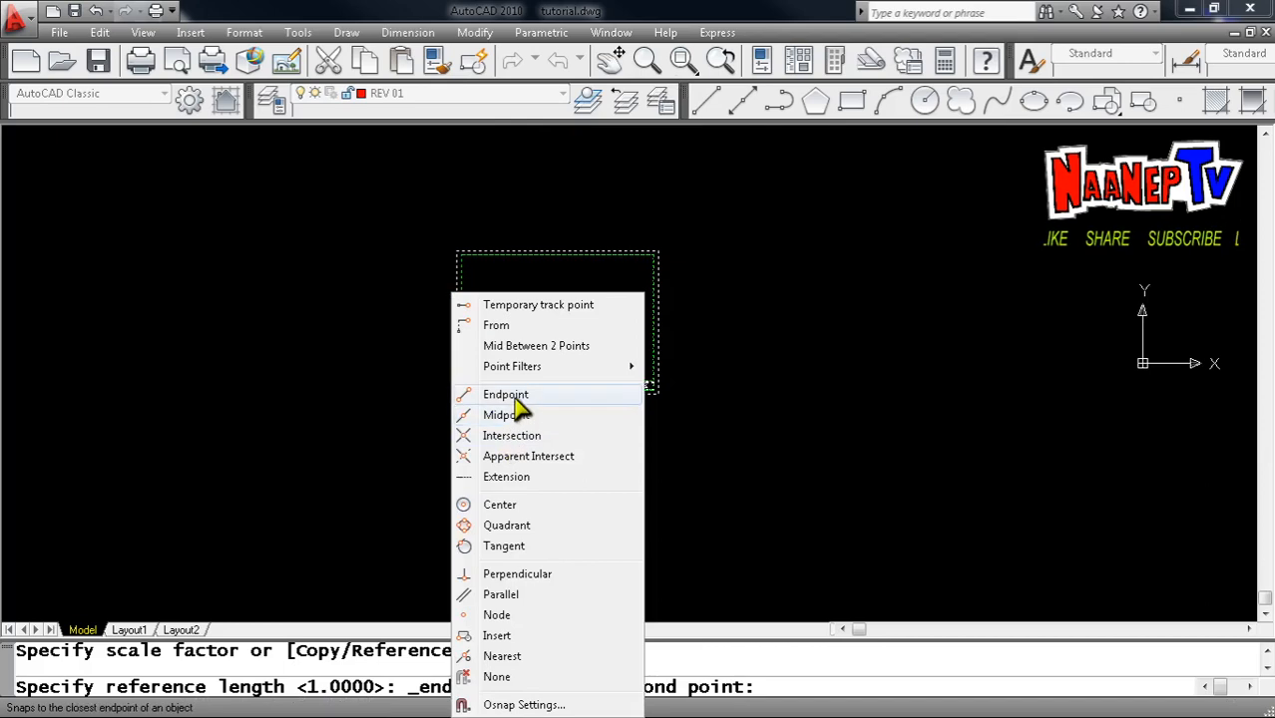
left_click(506, 394)
scroll(656, 407, "up", 3)
scroll(656, 406, "up", 1)
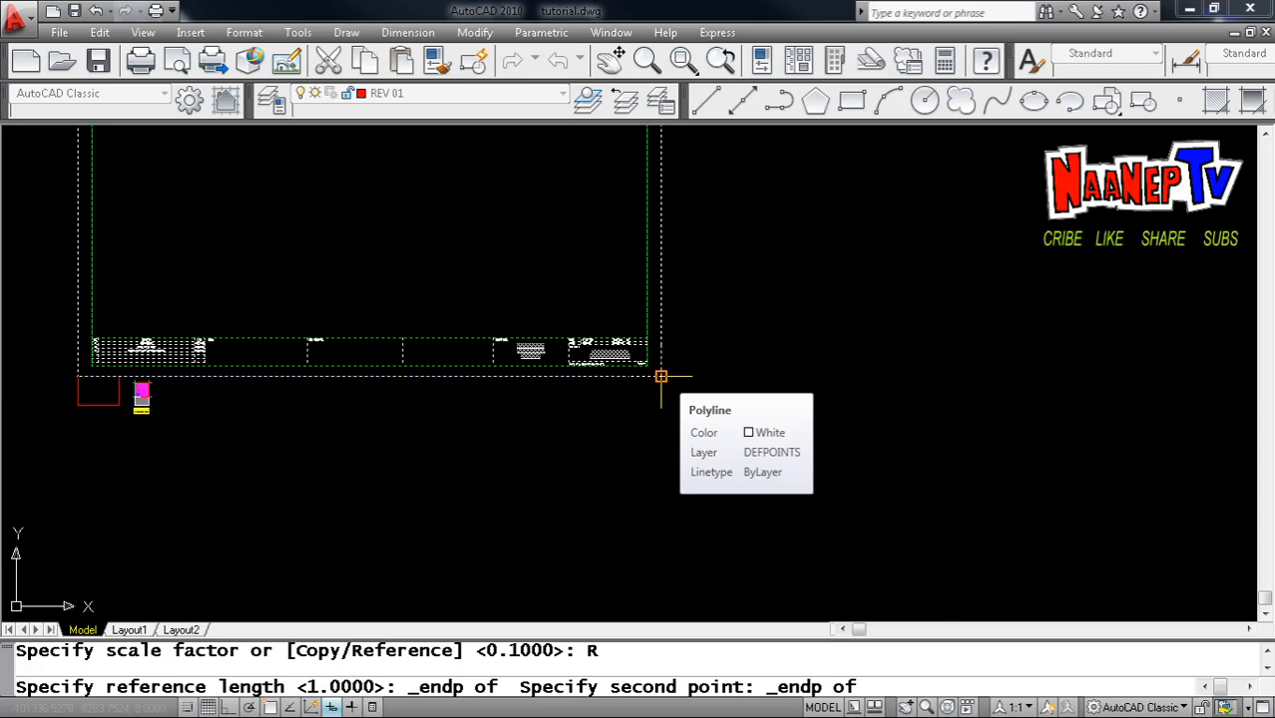
left_click(660, 376)
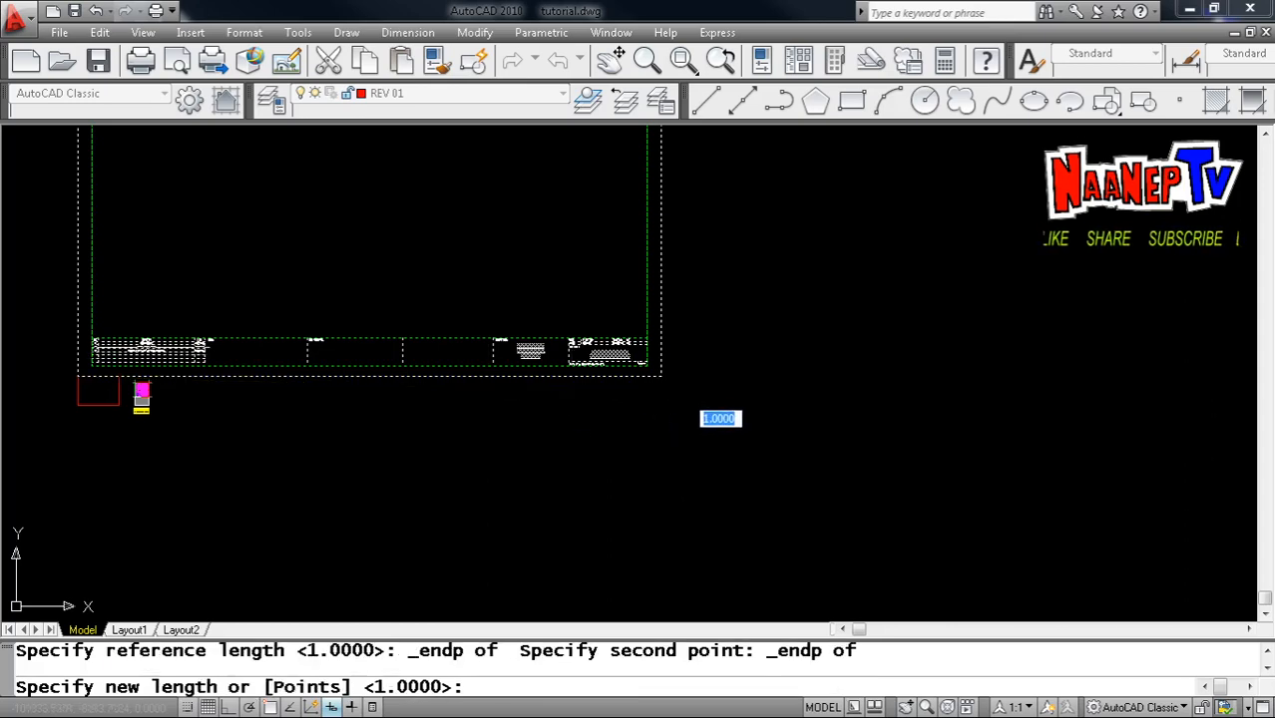
Set the new length at the red border's upper-right corner endpoint, fitting the title block sheet to the border's width
scroll(84, 387, "up", 5)
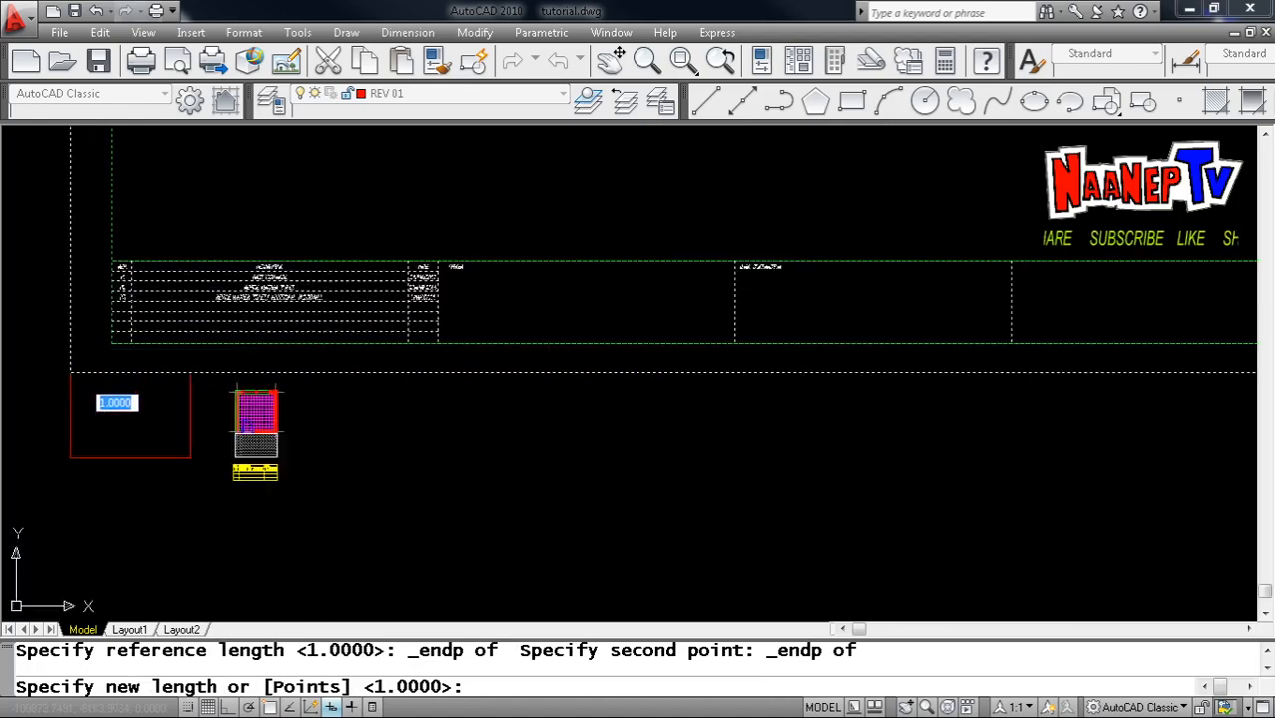
scroll(102, 368, "up", 1)
right_click(116, 291, "shift")
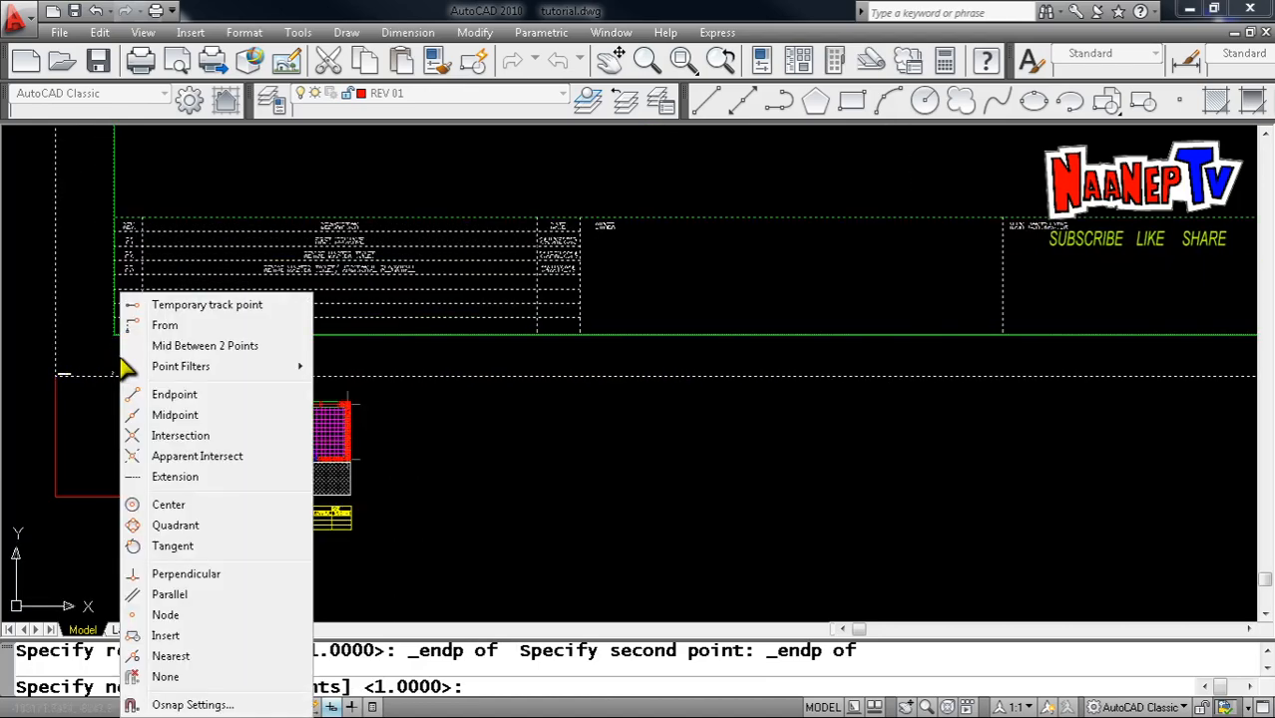
left_click(189, 396)
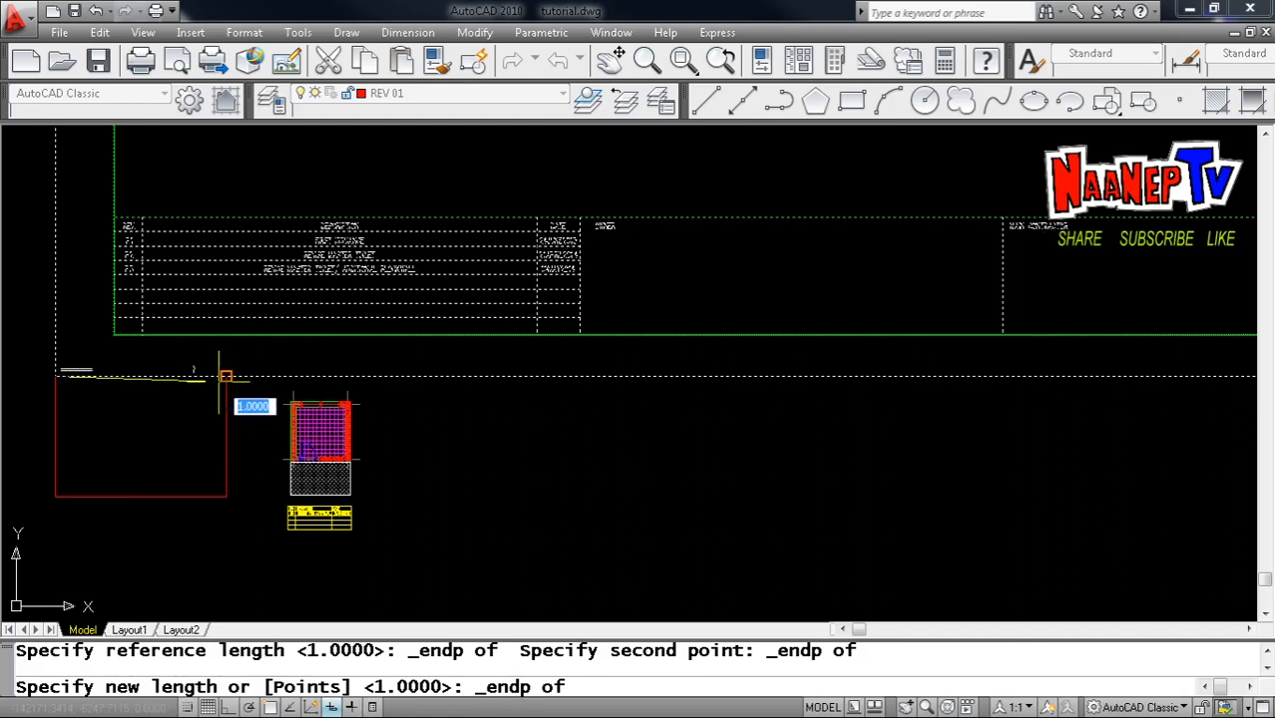
left_click(225, 376)
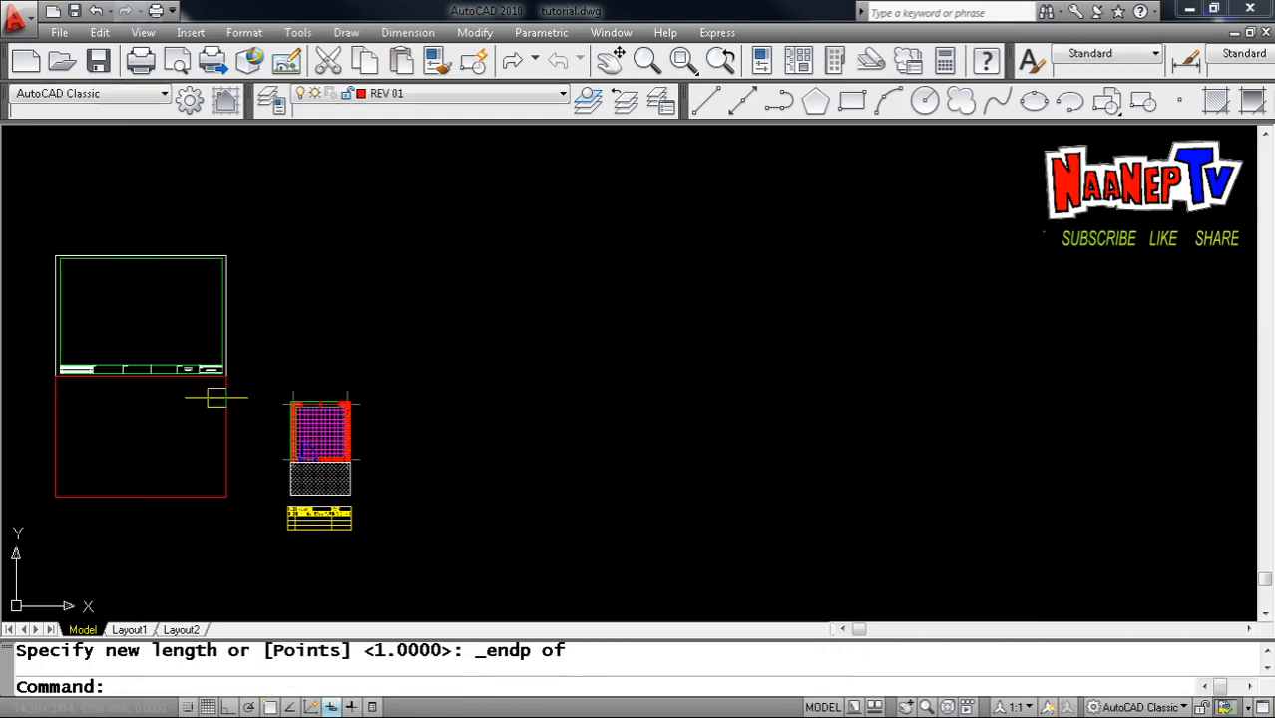
scroll(440, 427, "down", 2)
scroll(330, 369, "up", 3)
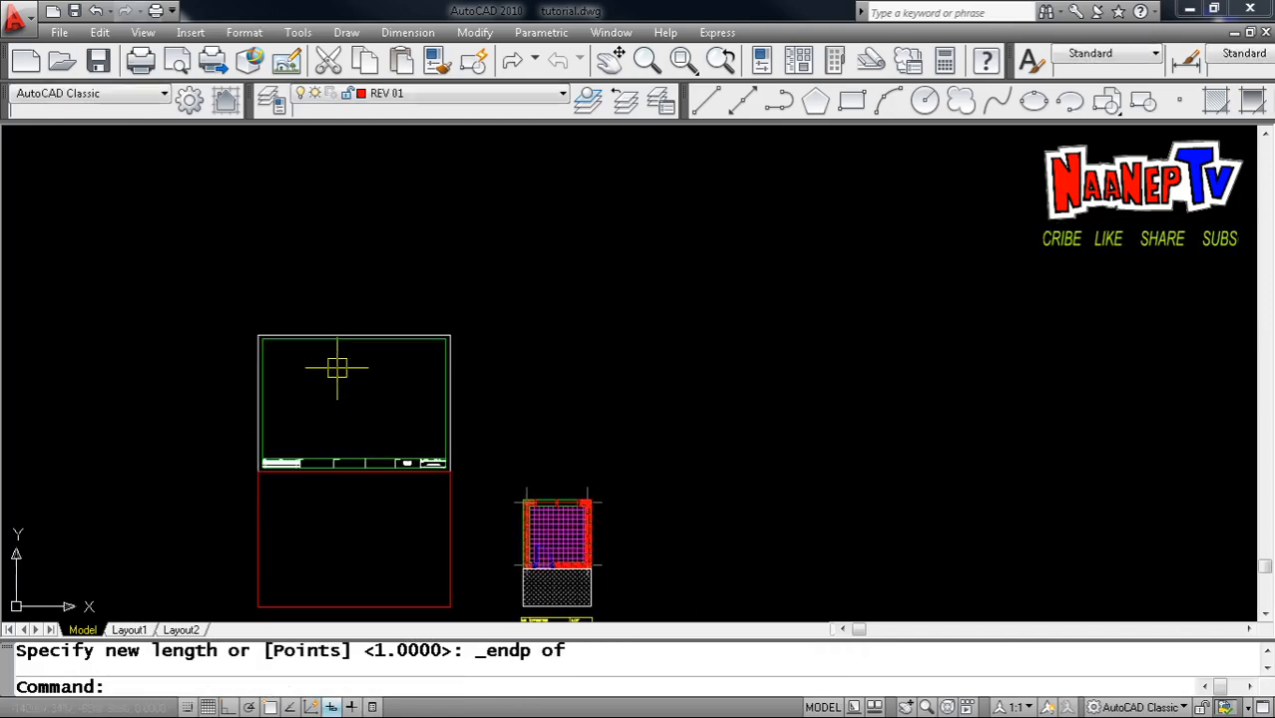
Erase the red border rectangle directly below the title block sheet
scroll(337, 368, "down", 4)
scroll(367, 419, "up", 4)
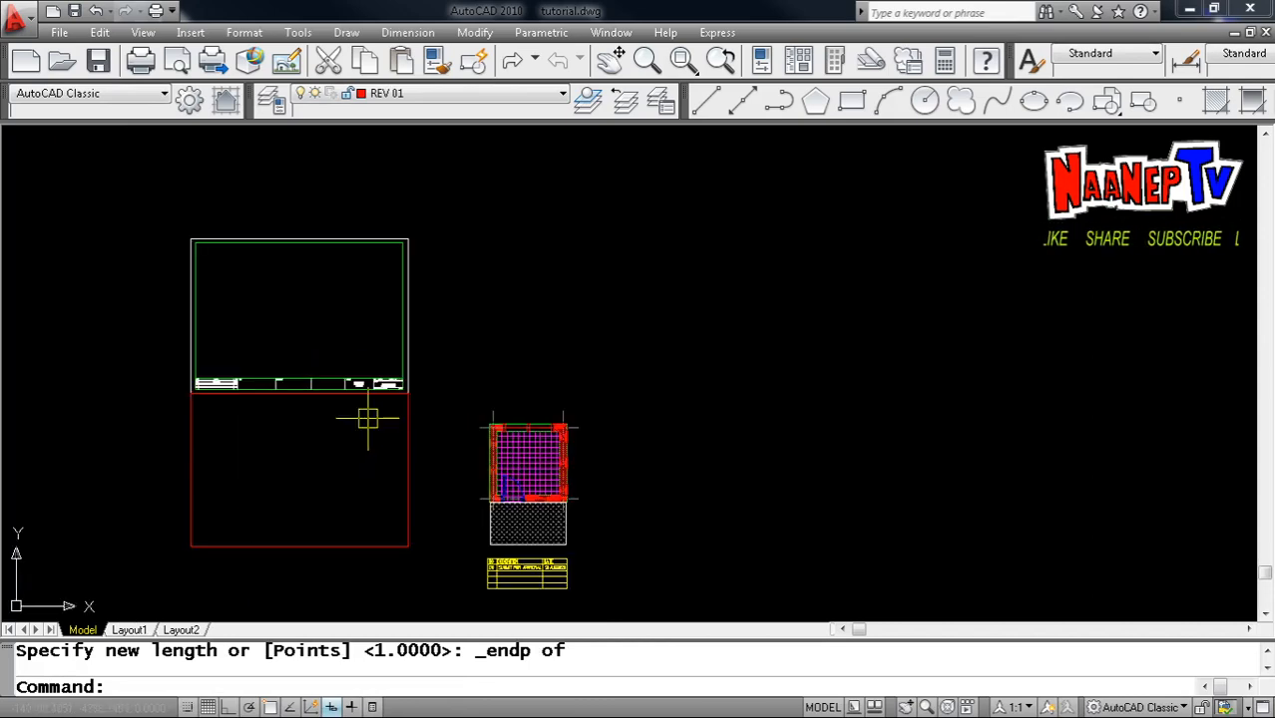
key("Escape")
type("E")
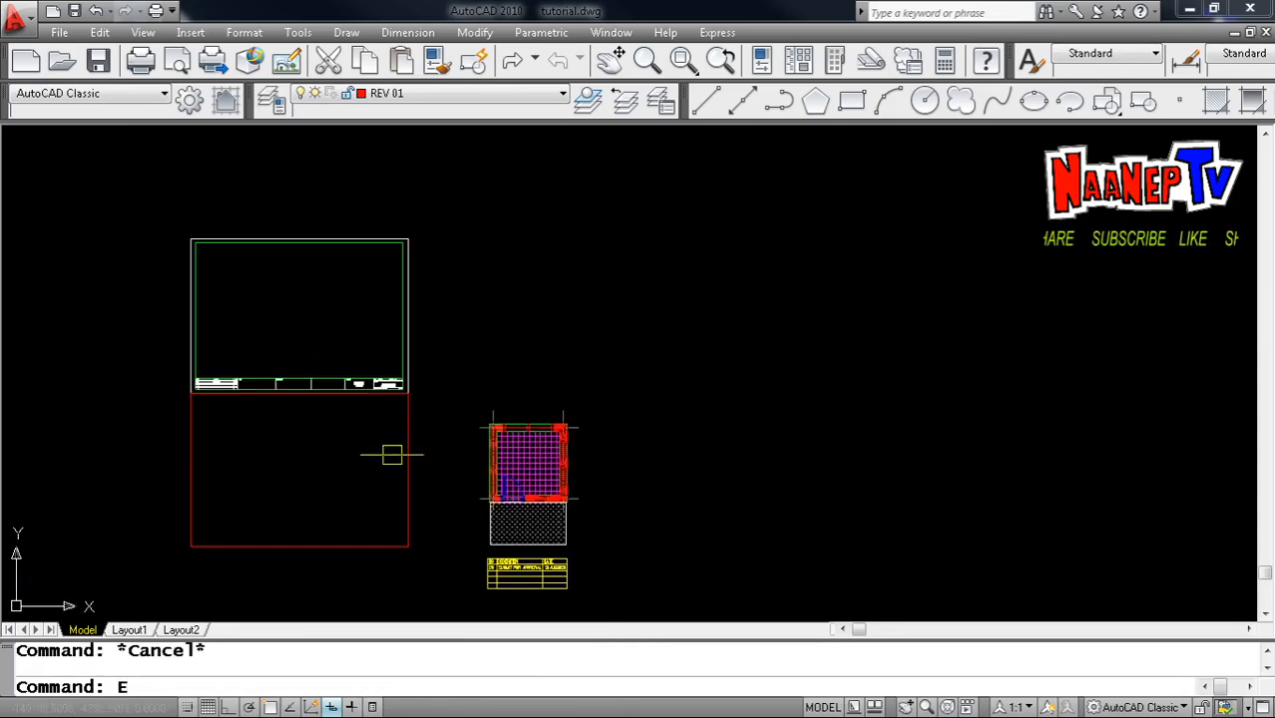
key("Return")
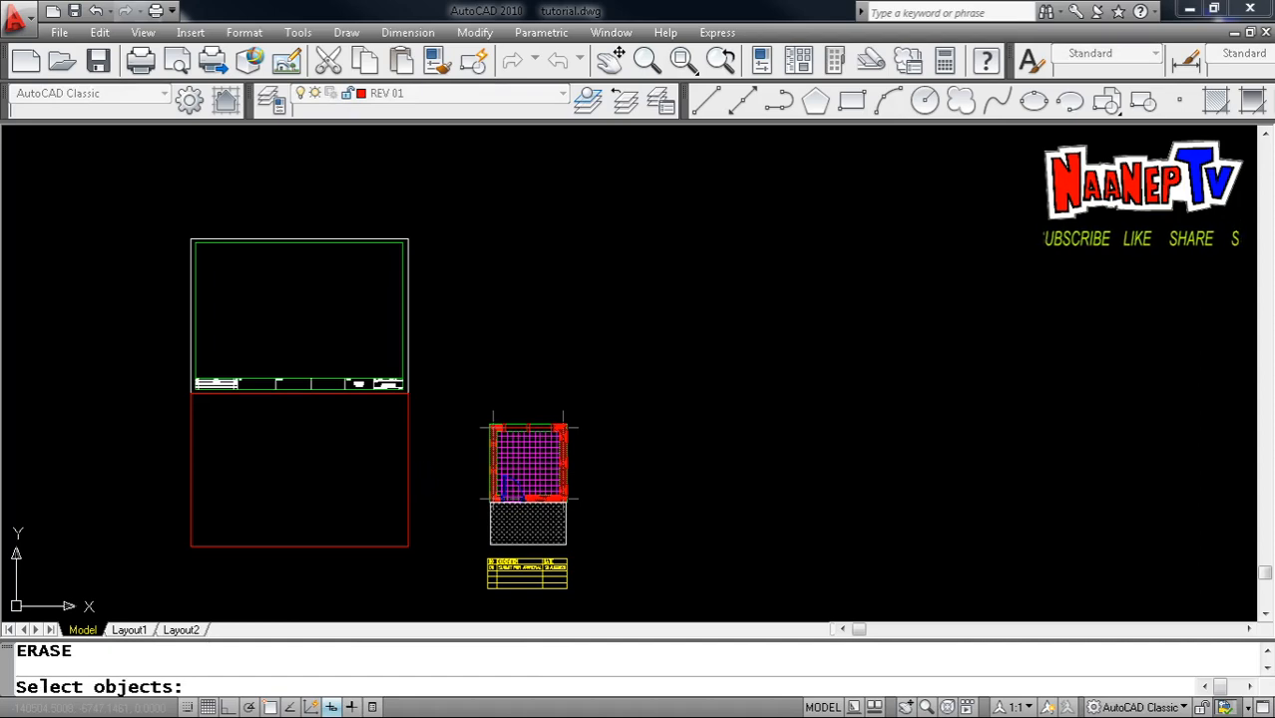
left_click(408, 474)
key("Return")
key("Escape")
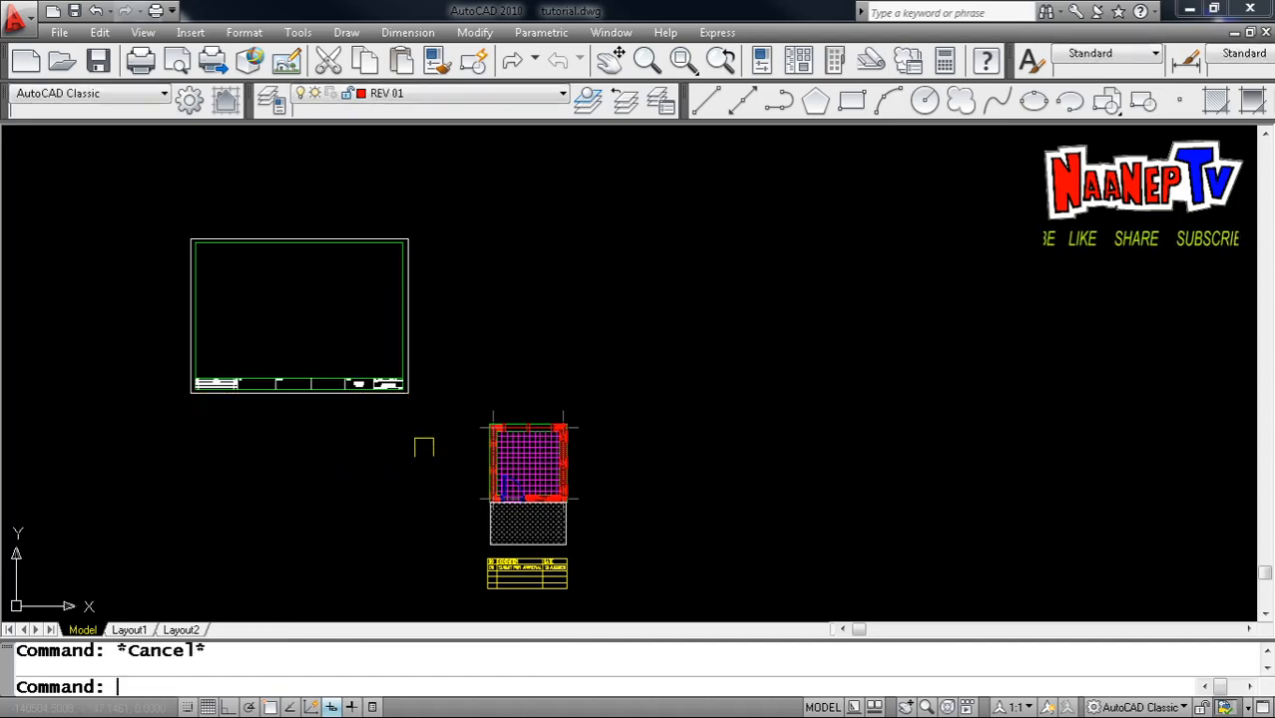
Move the whole floor plan with its dotted hatched area, leaving out the yellow revision table, inside the title block sheet
type("M")
key("Return")
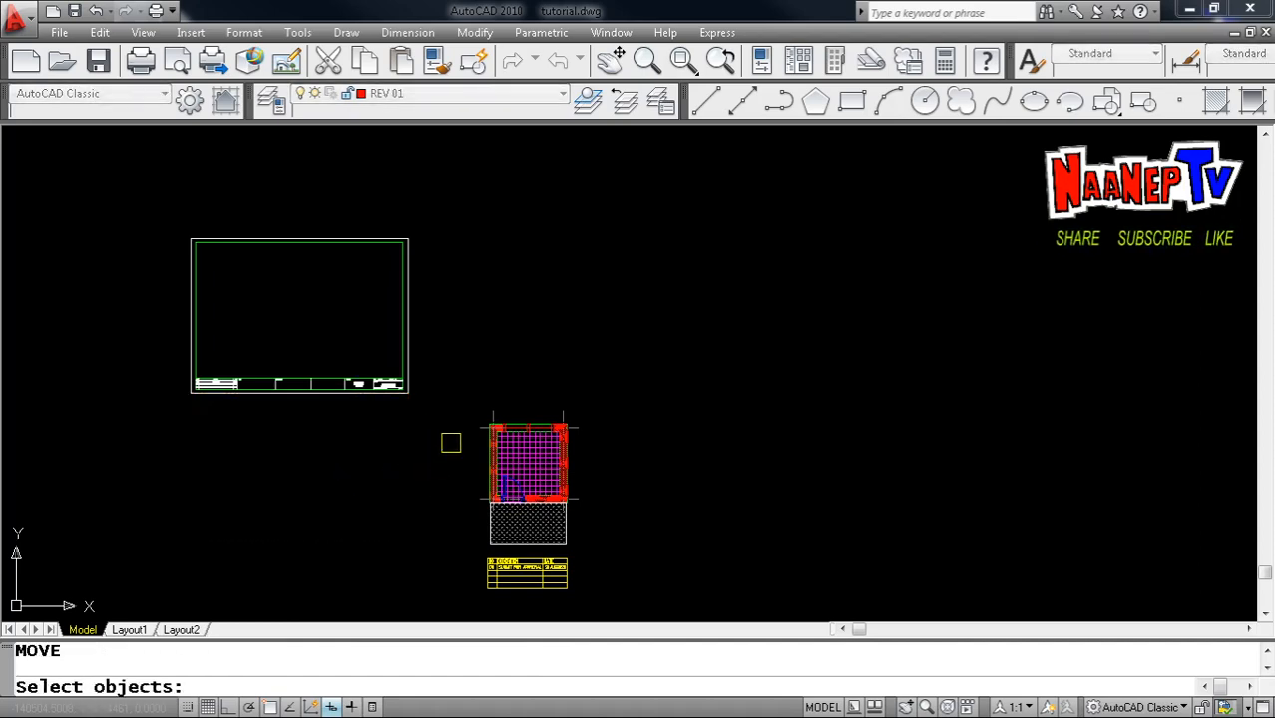
left_click(443, 391)
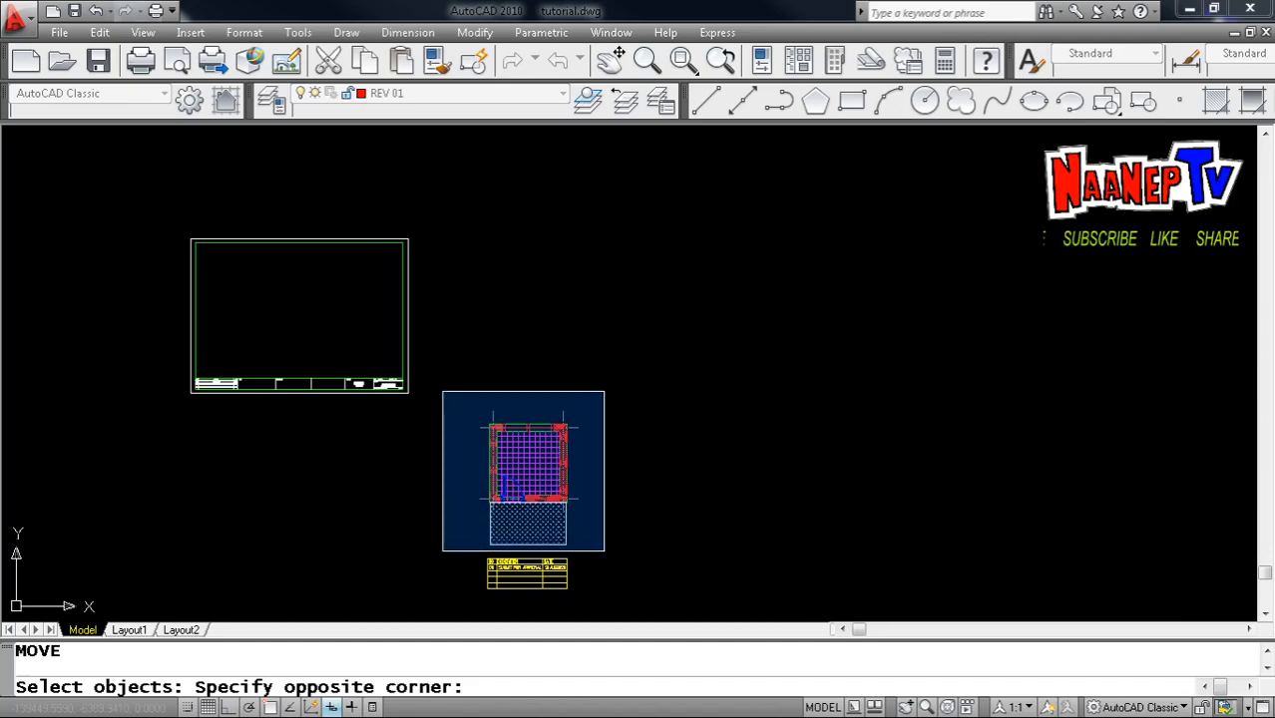
left_click(595, 546)
key("Return")
scroll(532, 499, "up", 5)
scroll(527, 504, "up", 3)
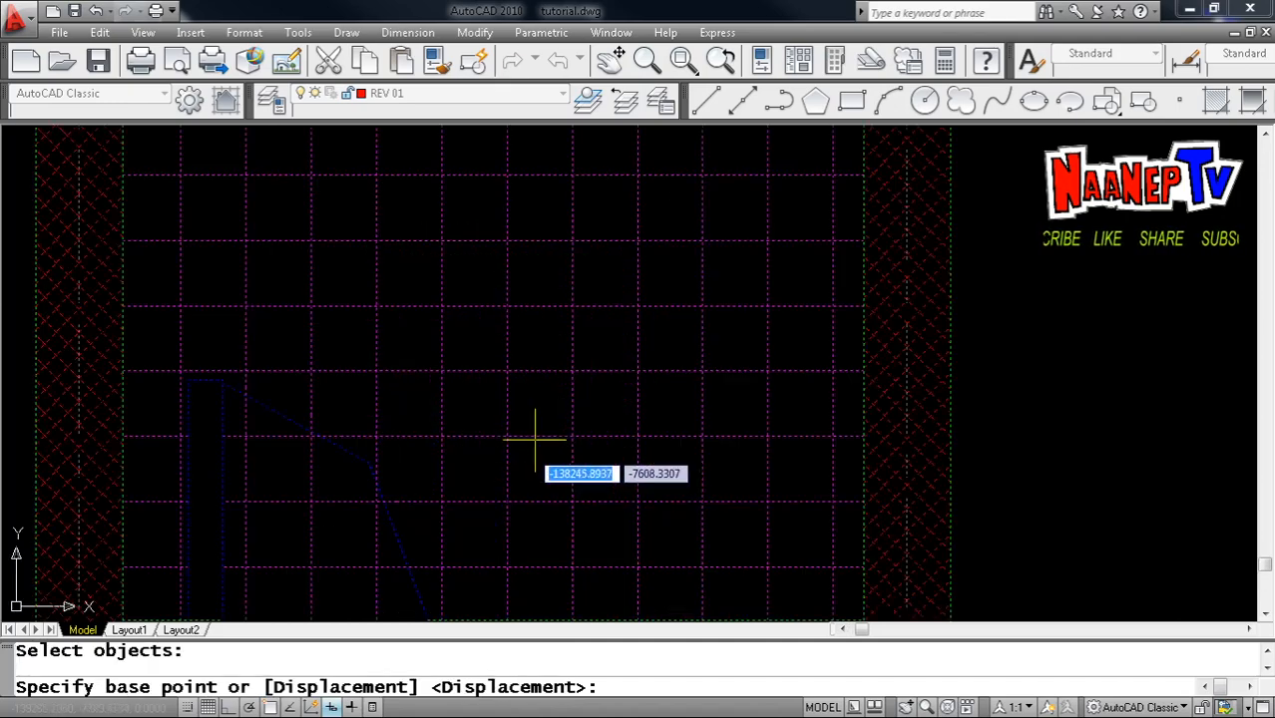
left_click(471, 338)
scroll(669, 484, "down", 6)
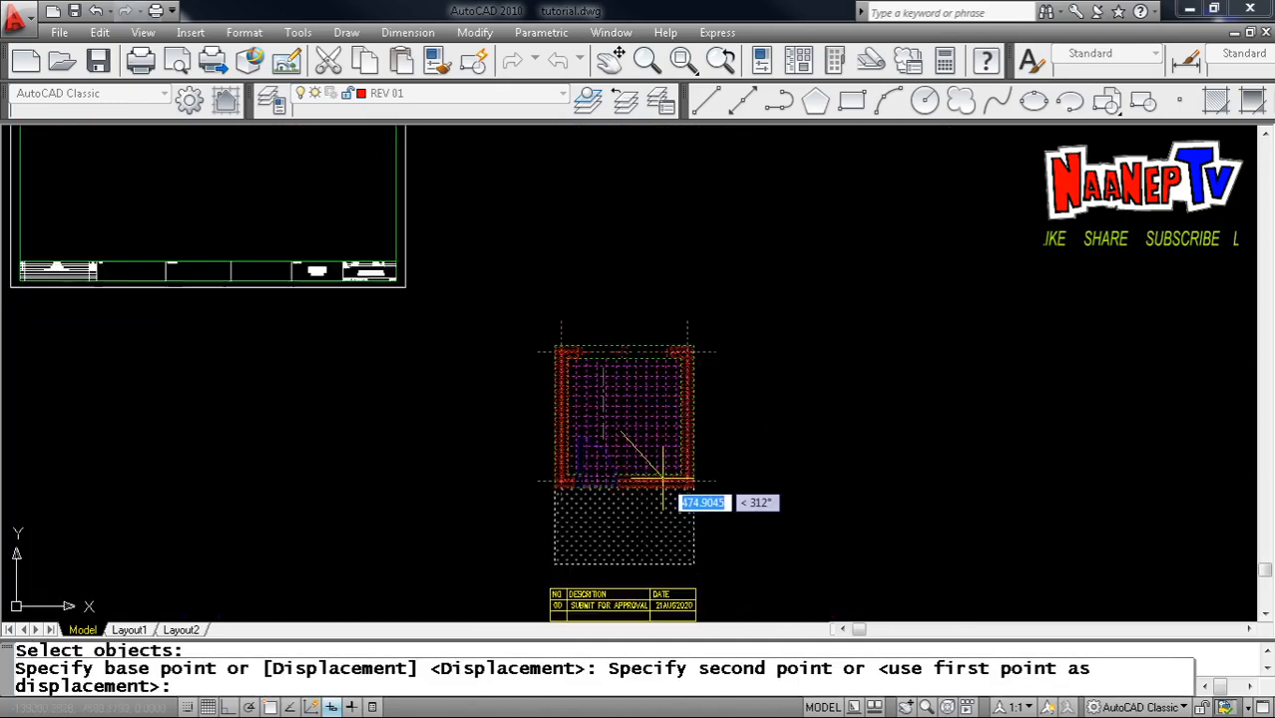
scroll(347, 280, "up", 2)
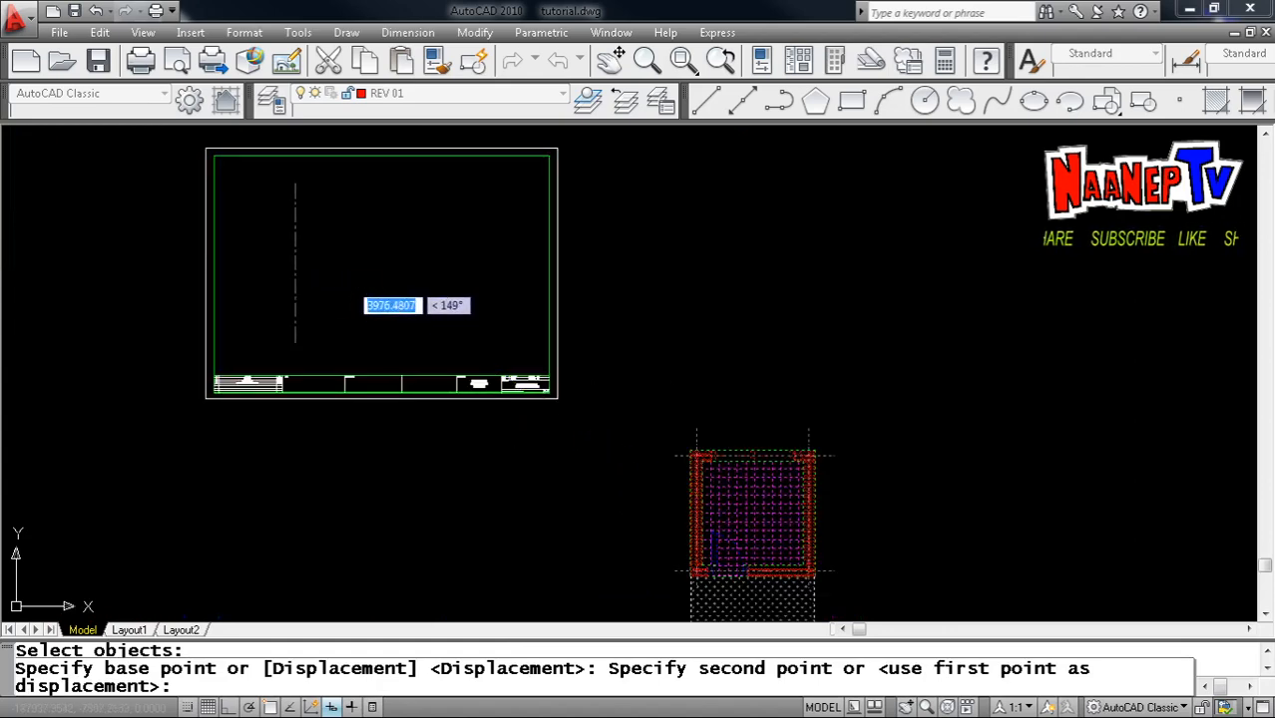
left_click(347, 280)
key("Escape")
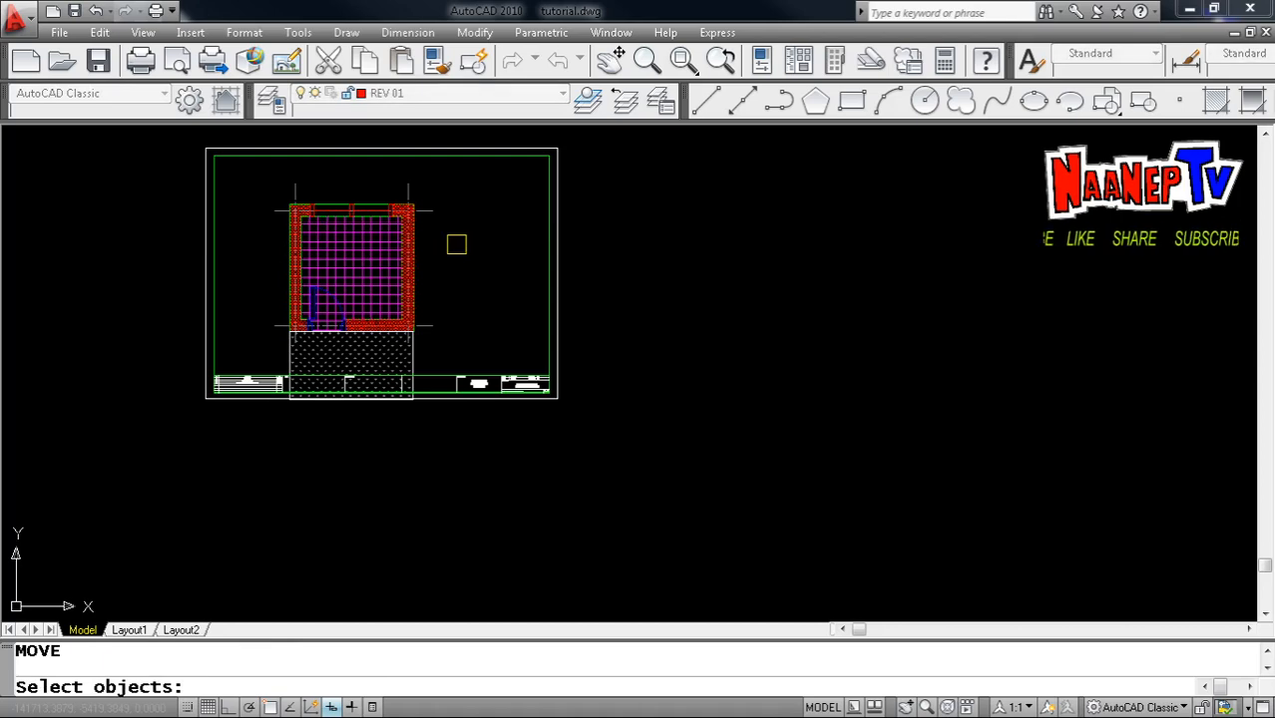
Move the previously selected floor plan up and slightly left so its hatched area clears the title block strip
key("Escape")
type("M")
key("Return")
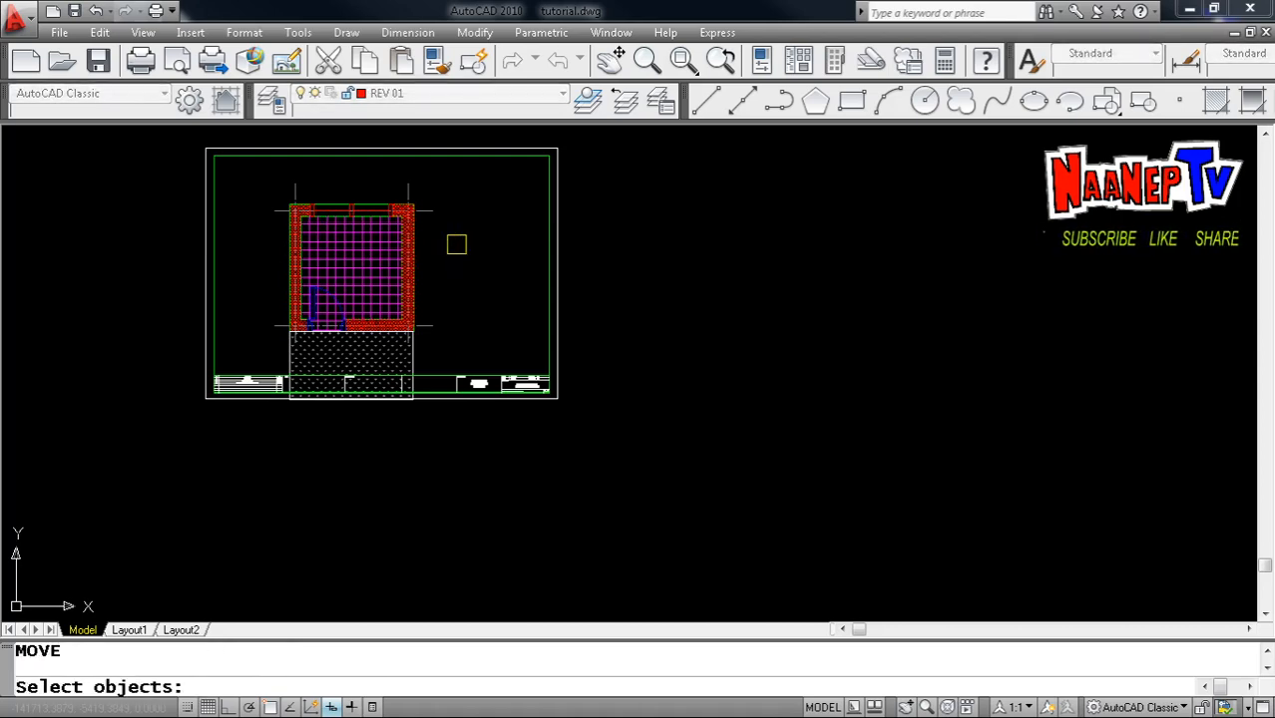
type("P")
key("Return")
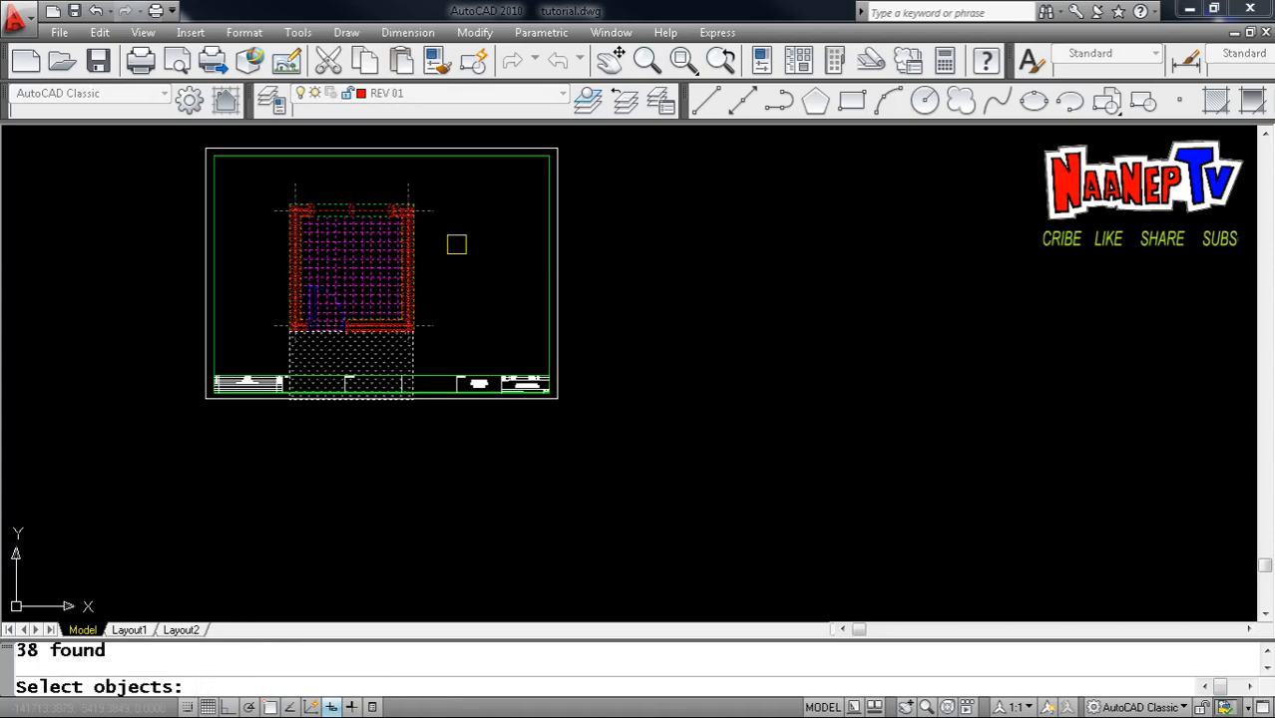
key("Return")
scroll(555, 466, "down", 2)
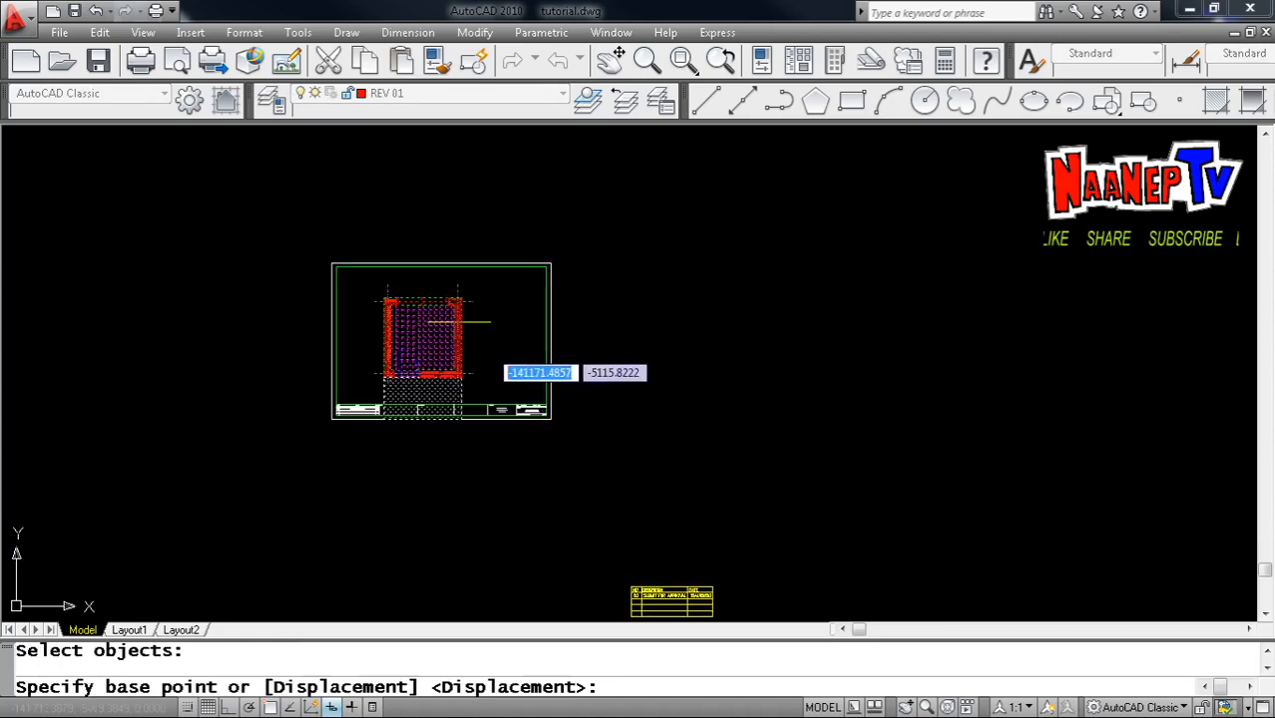
scroll(465, 319, "up", 5)
scroll(507, 334, "down", 2)
scroll(518, 323, "up", 4)
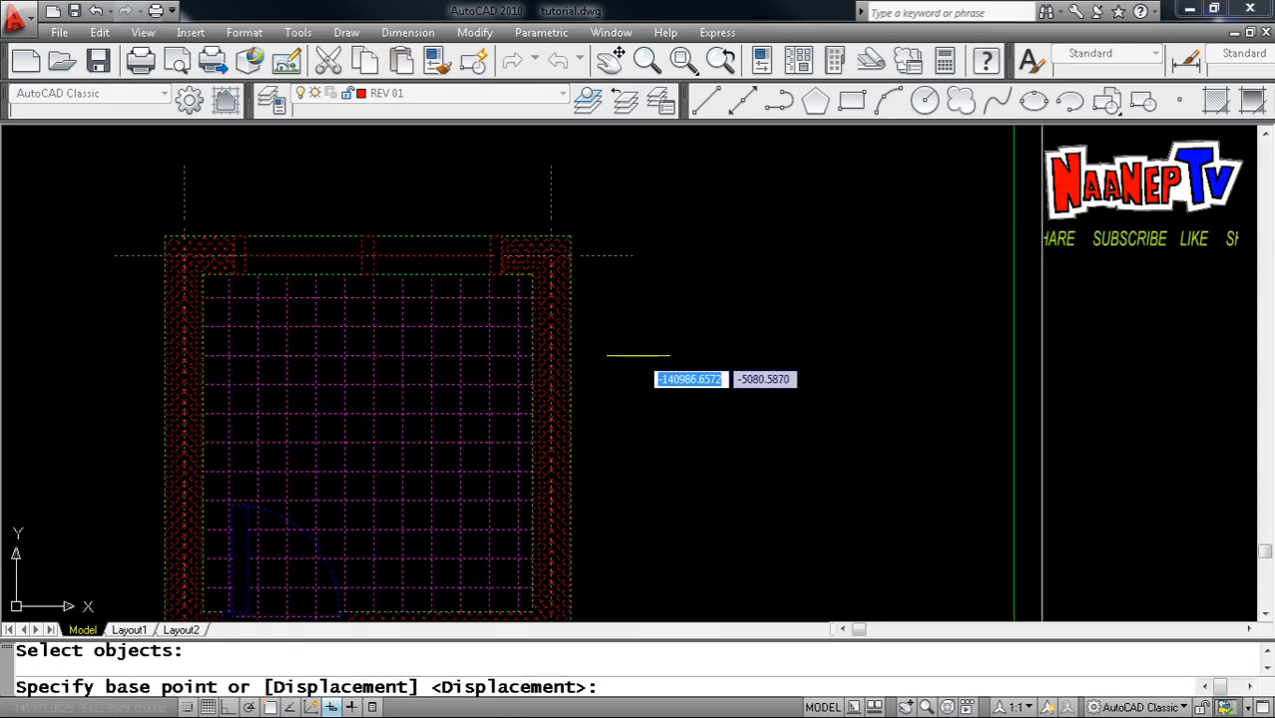
scroll(644, 352, "down", 3)
left_click(638, 355)
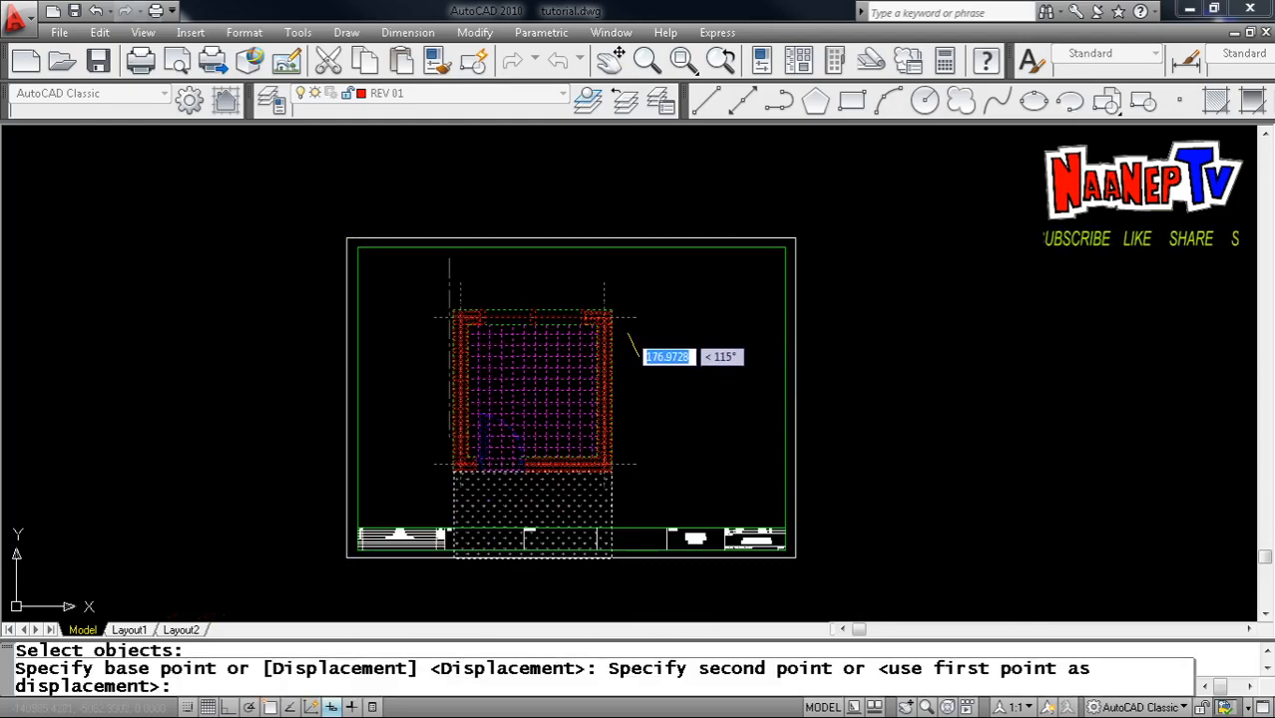
left_click(624, 307)
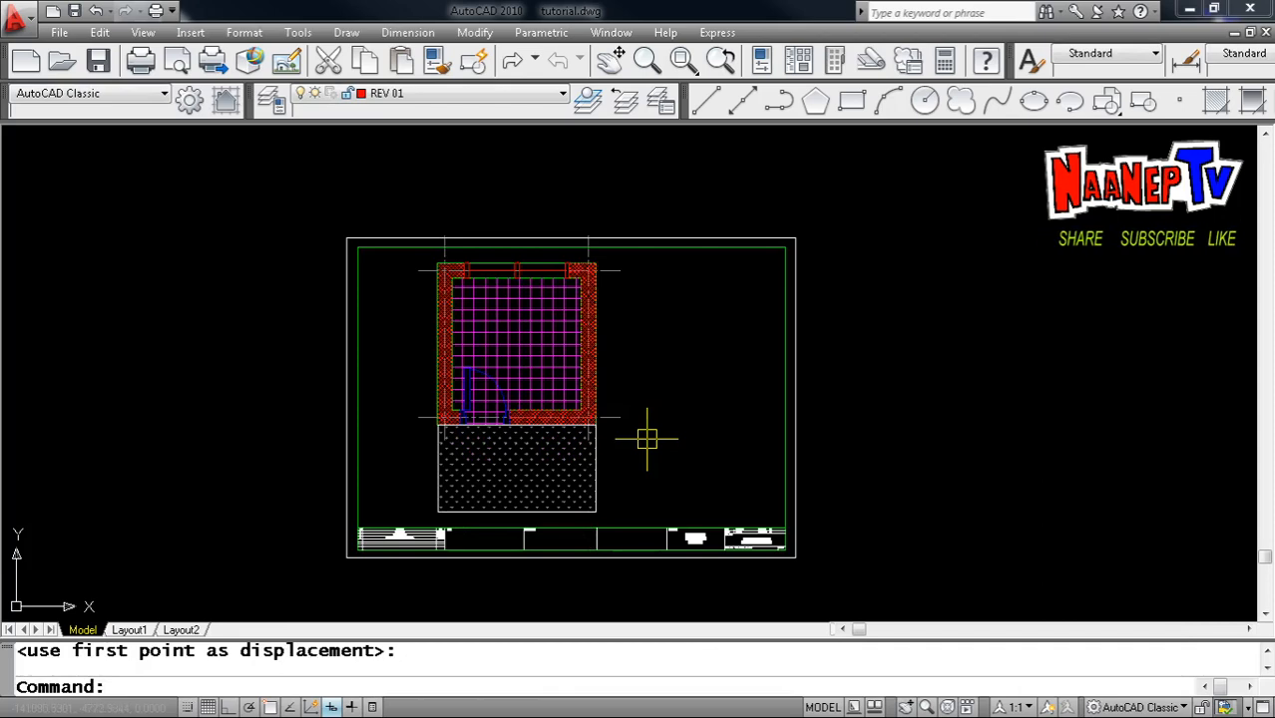
key("Escape")
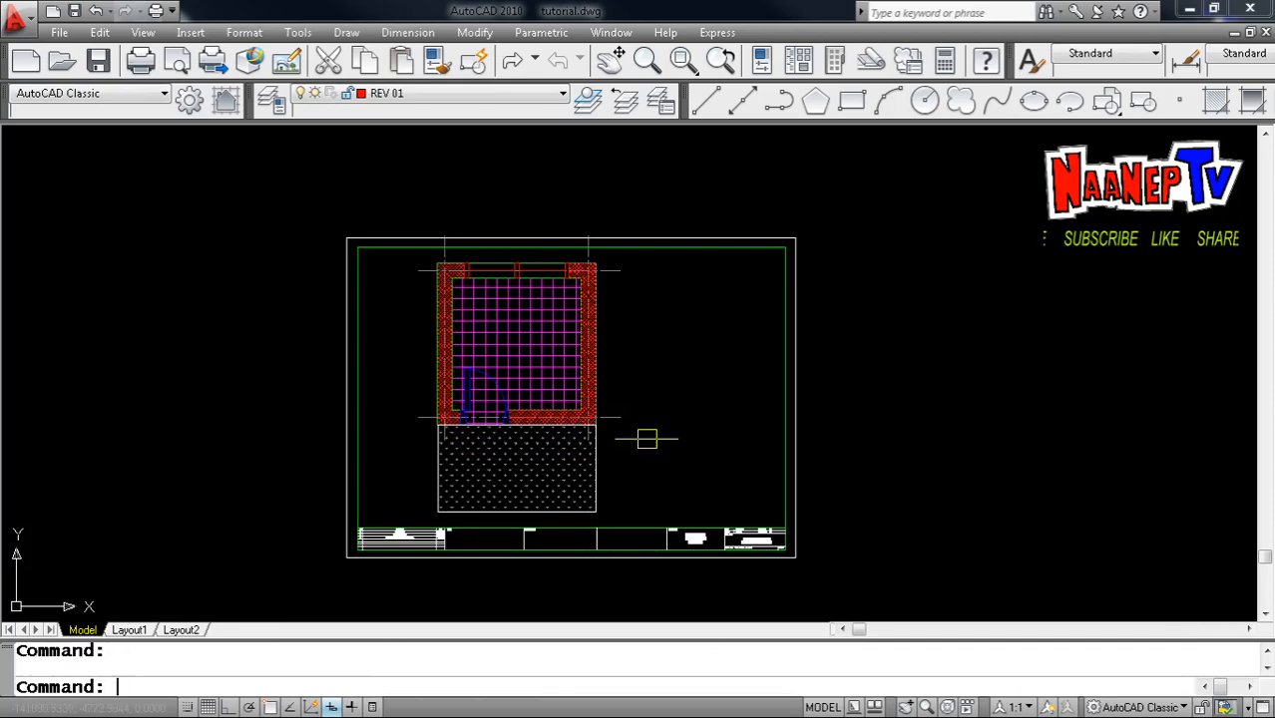
Move the previous floor plan selection about 223 units straight left within the sheet, with Ortho on
type("M")
key("Return")
type("P")
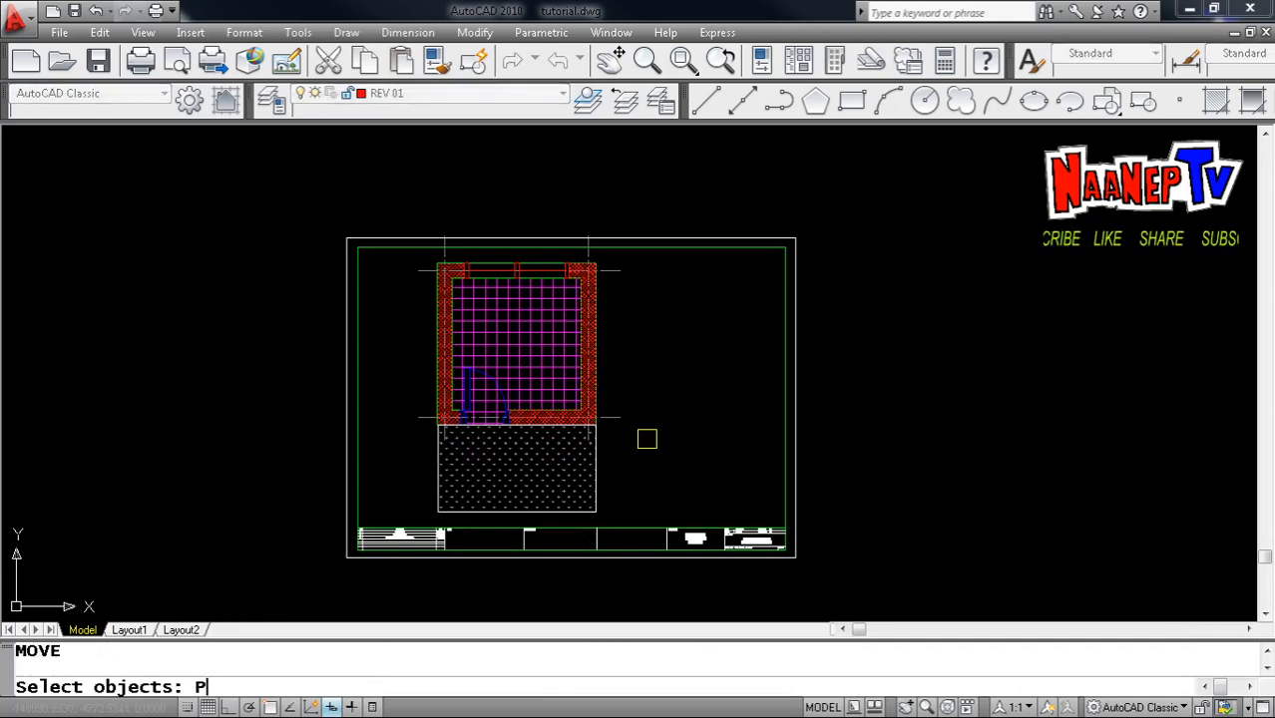
key("Return")
key("Return")
left_click(656, 383)
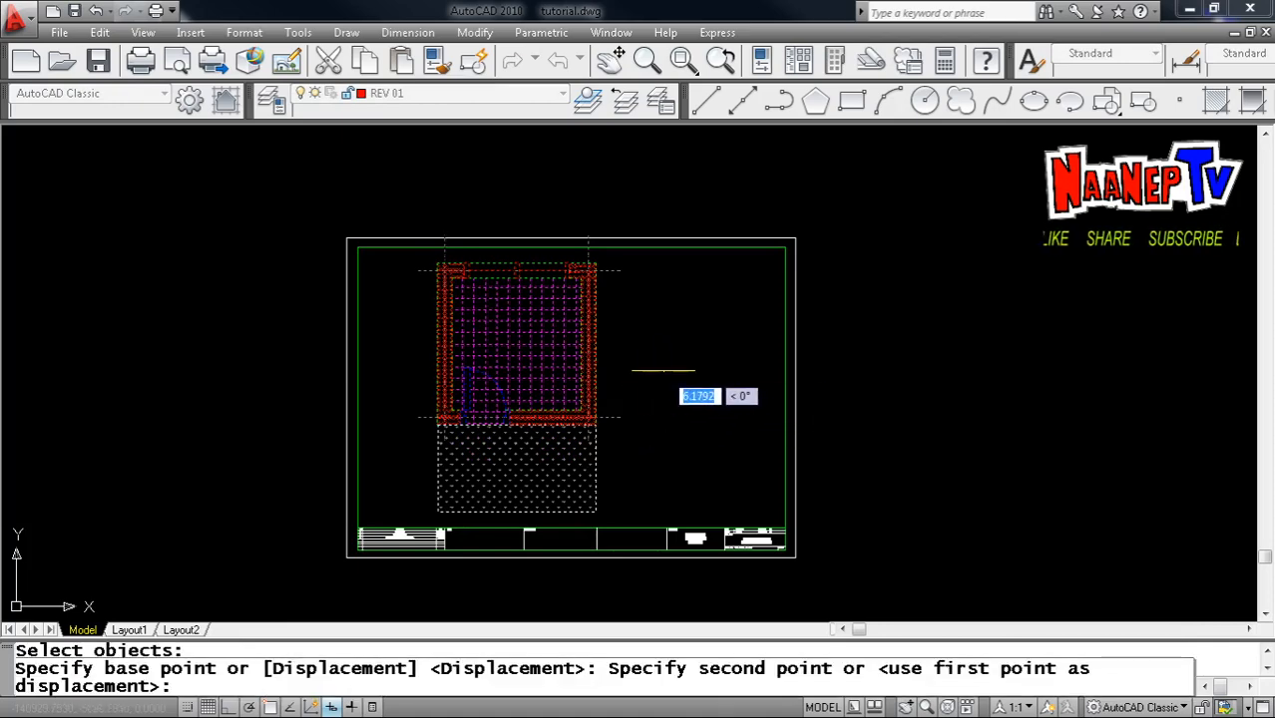
key("F8")
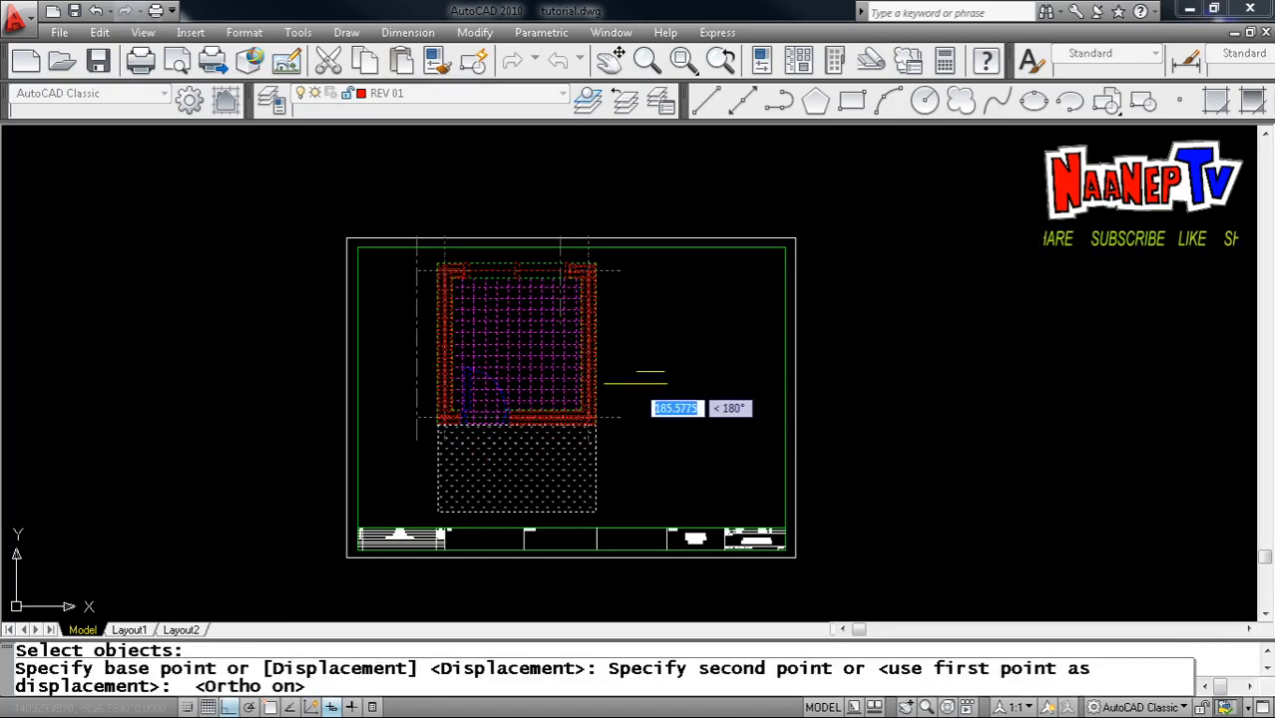
left_click(631, 379)
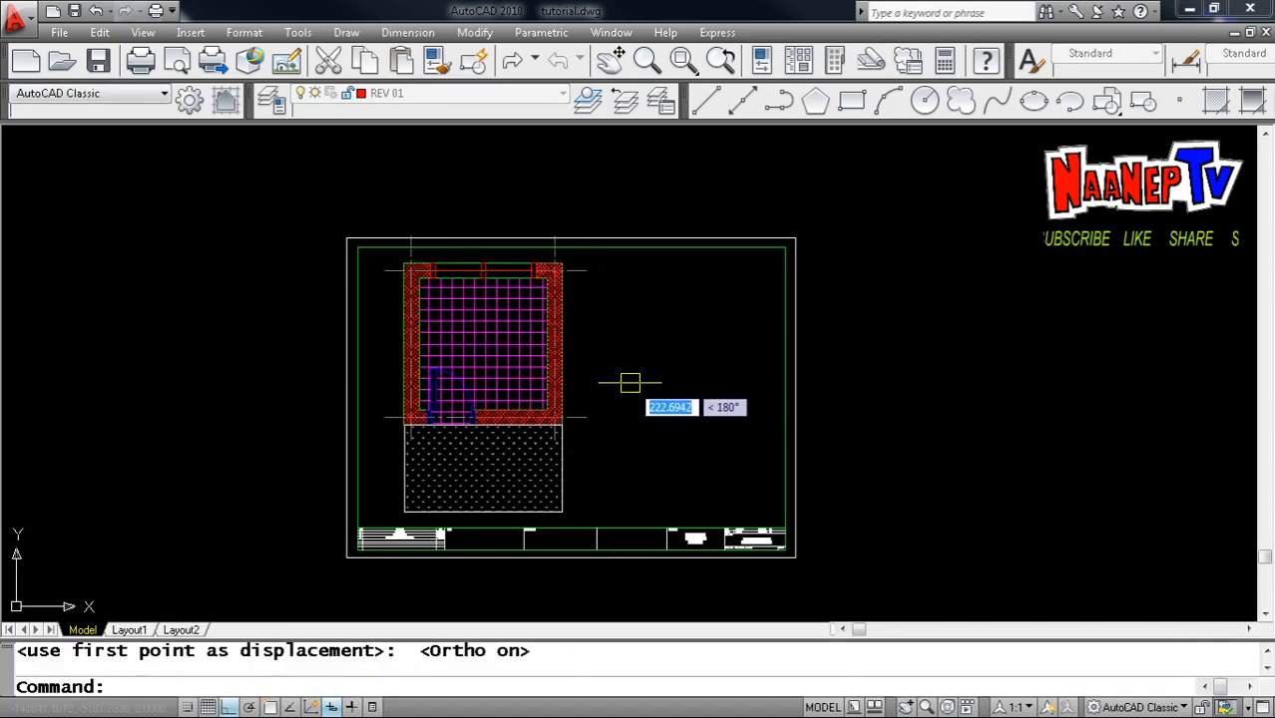
scroll(589, 490, "down", 4)
scroll(629, 582, "up", 1)
scroll(629, 581, "up", 3)
key("Escape")
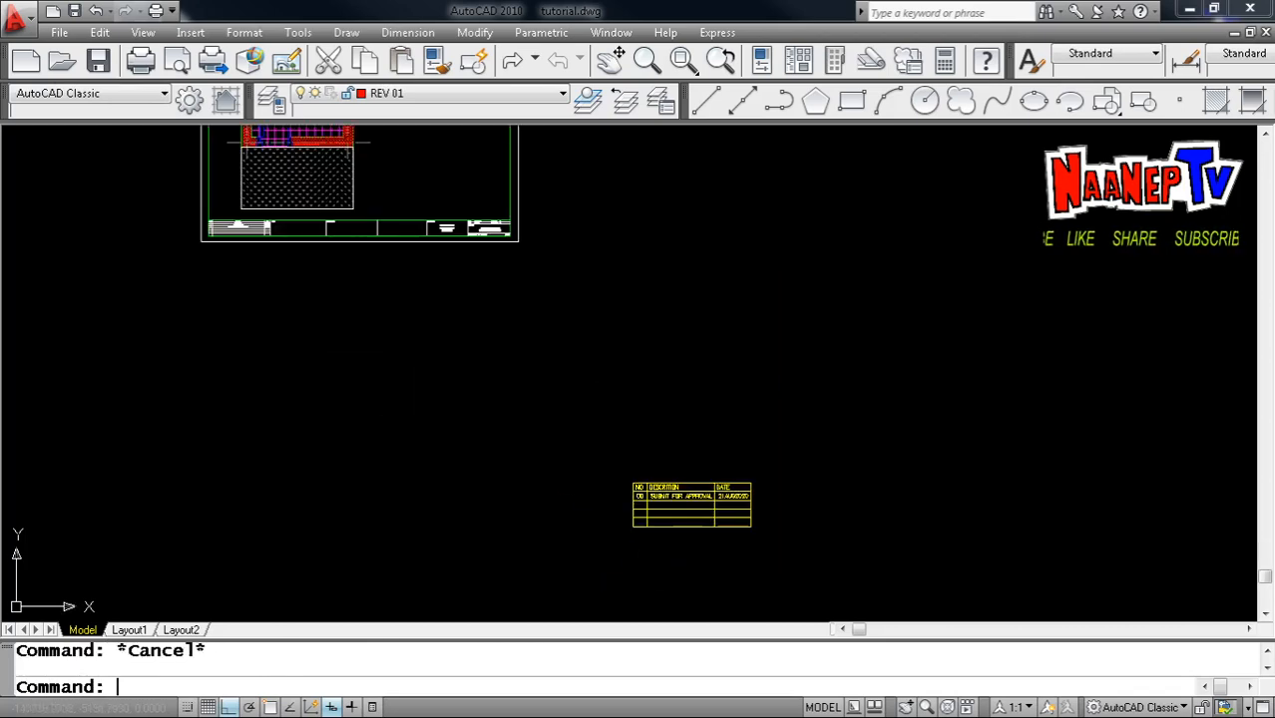
type("M")
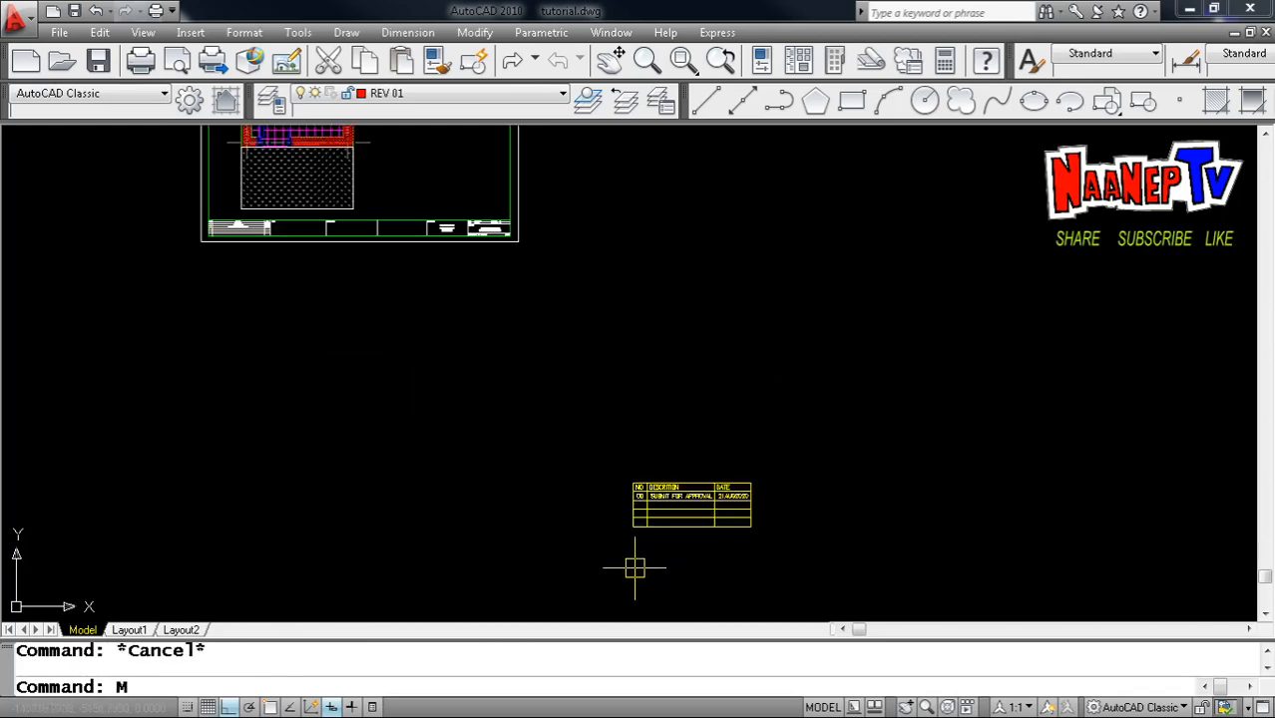
key("Escape")
scroll(658, 547, "down", 3)
scroll(588, 423, "up", 2)
scroll(619, 469, "down", 3)
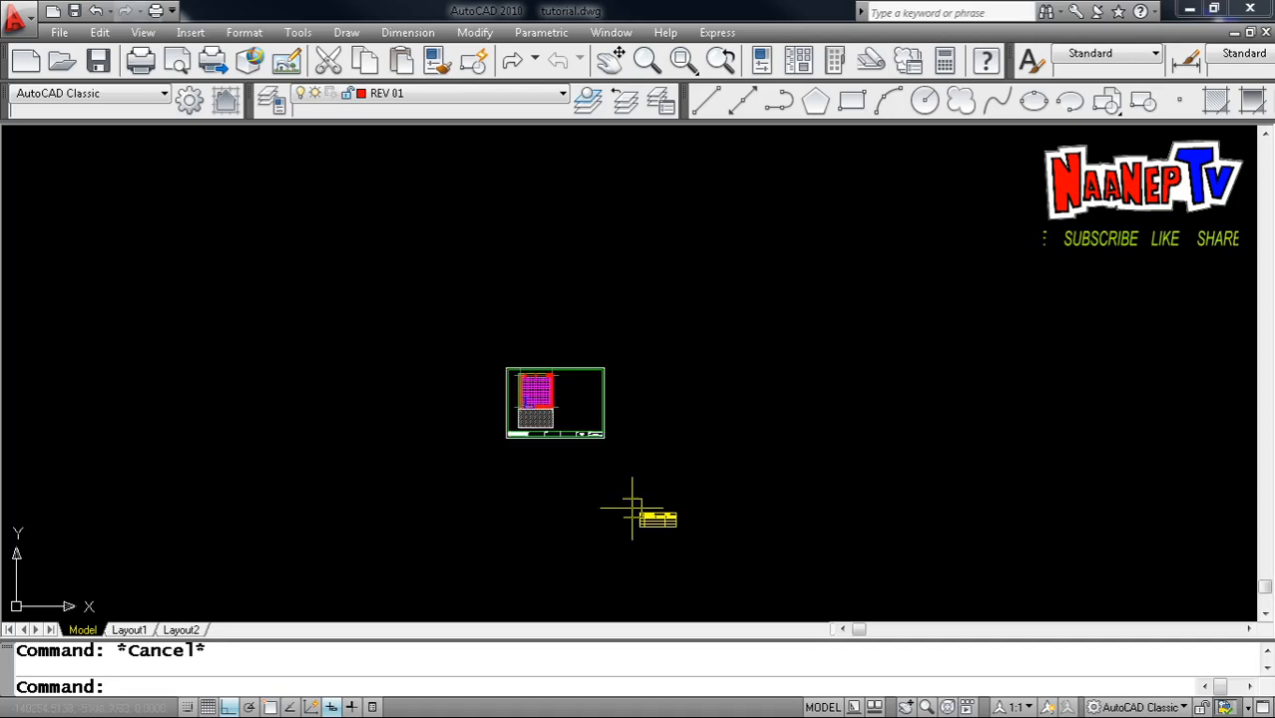
scroll(664, 504, "up", 3)
scroll(618, 399, "up", 2)
scroll(738, 499, "down", 3)
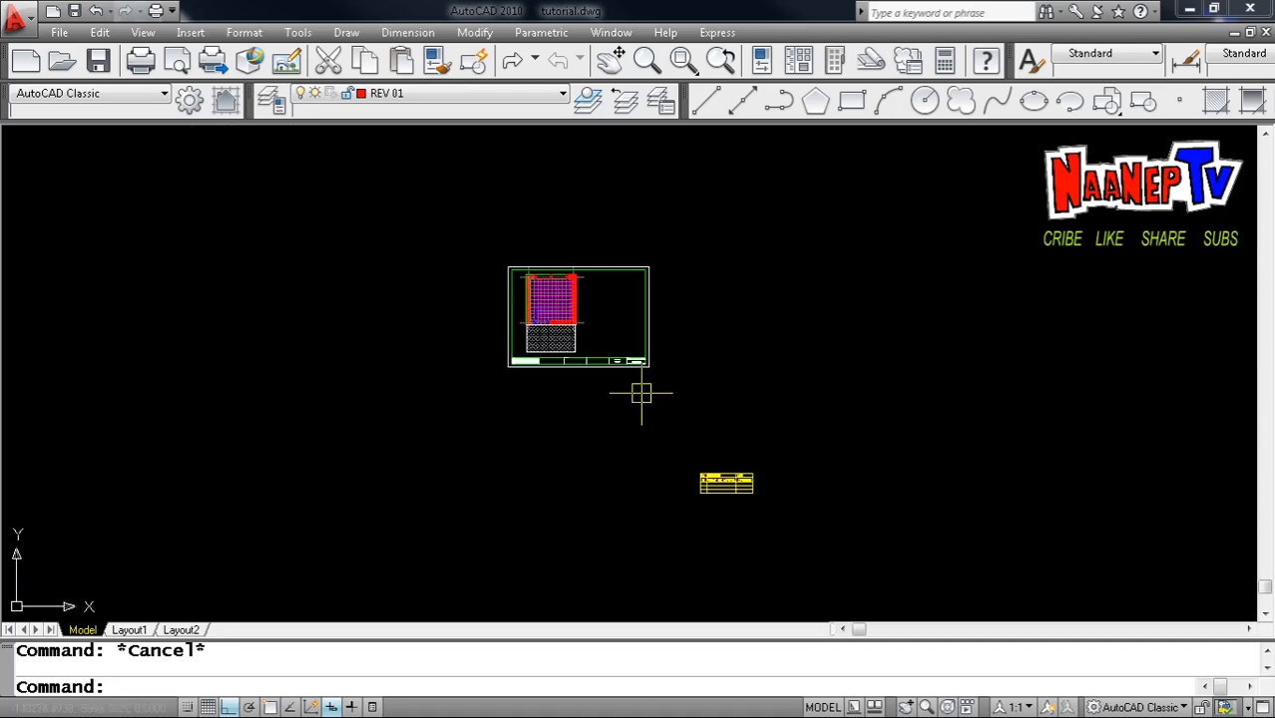
Erase the FIRST ISSUANCE description from row P1 of the title block's revision table
scroll(489, 324, "up", 3)
scroll(649, 489, "up", 5)
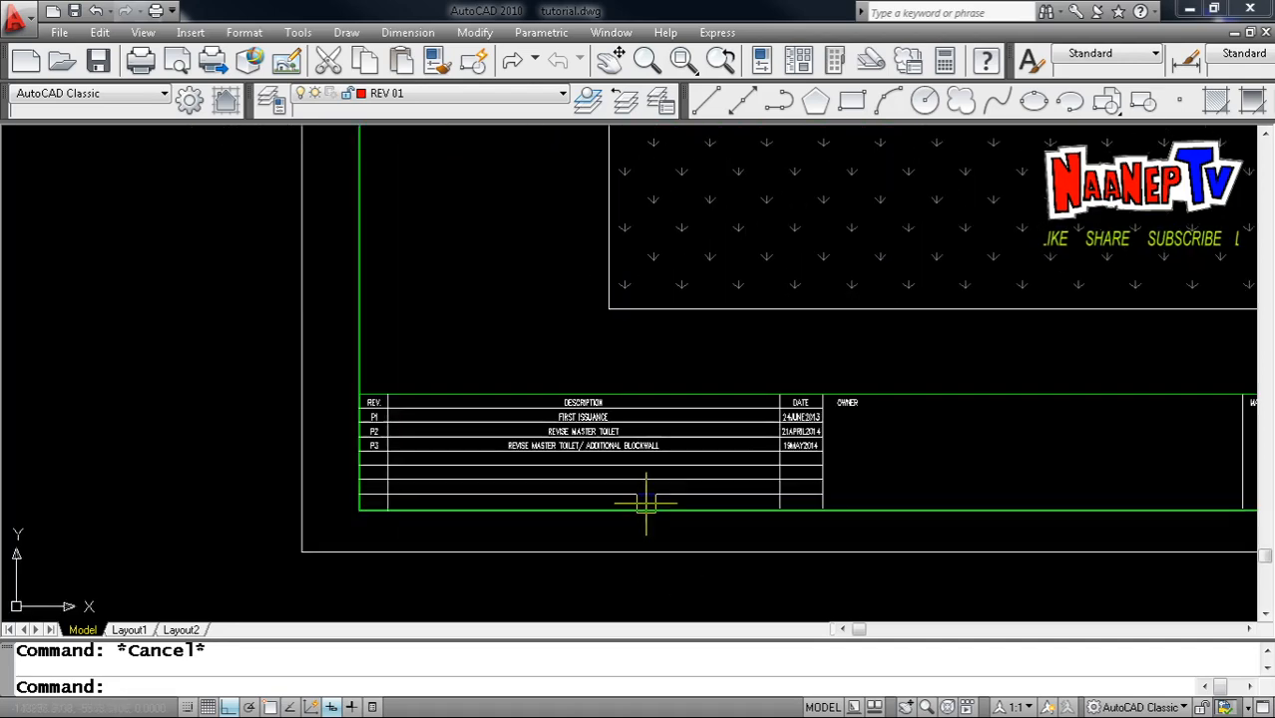
type("E")
key("Return")
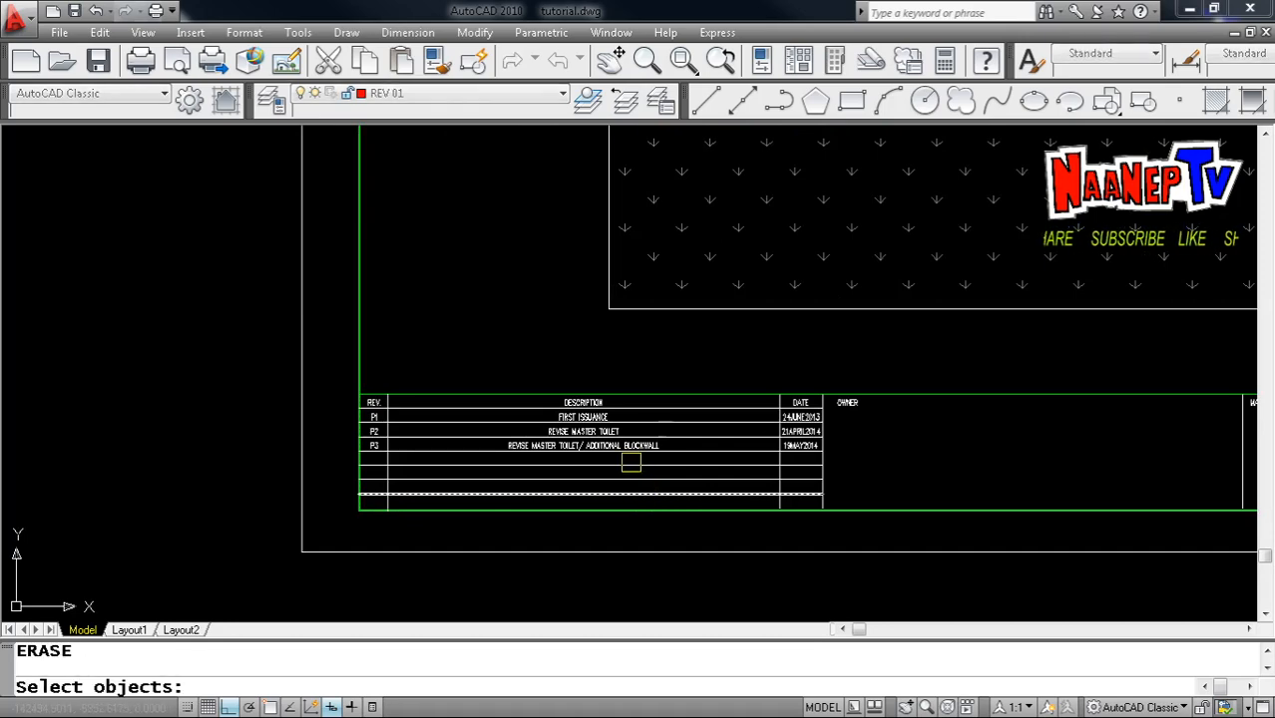
scroll(632, 457, "up", 3)
left_click(556, 381)
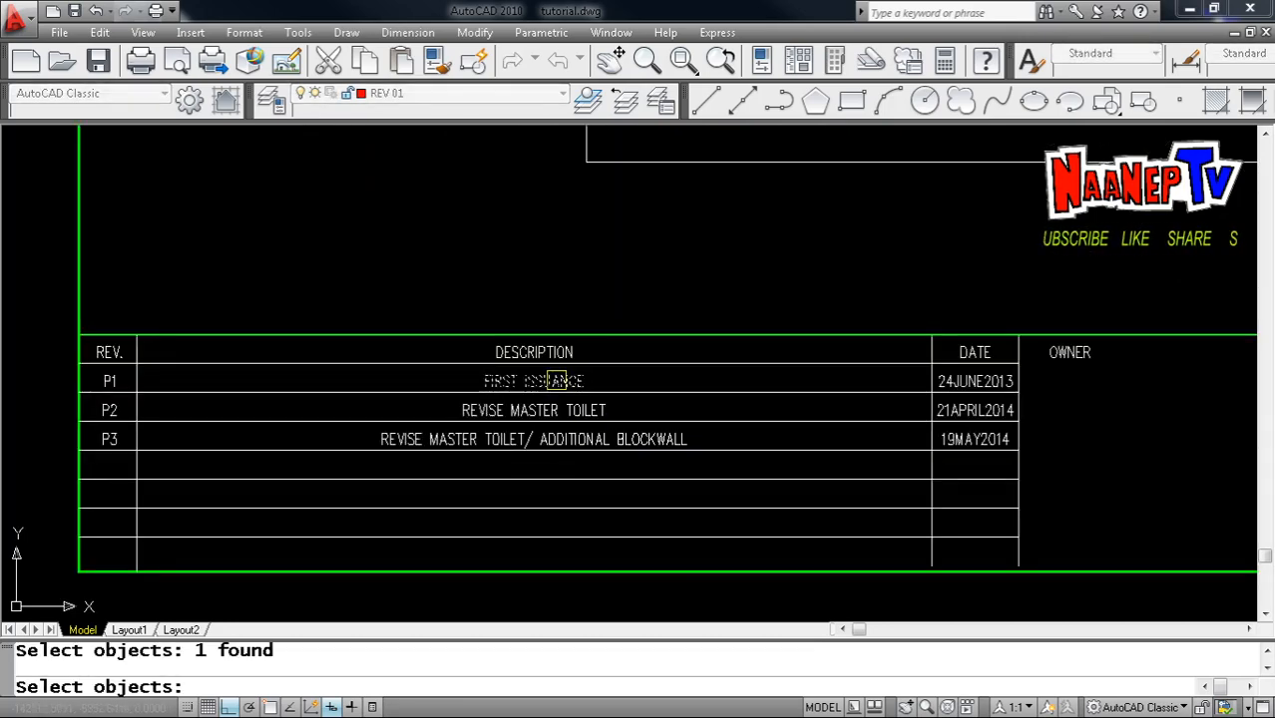
key("Return")
key("Return")
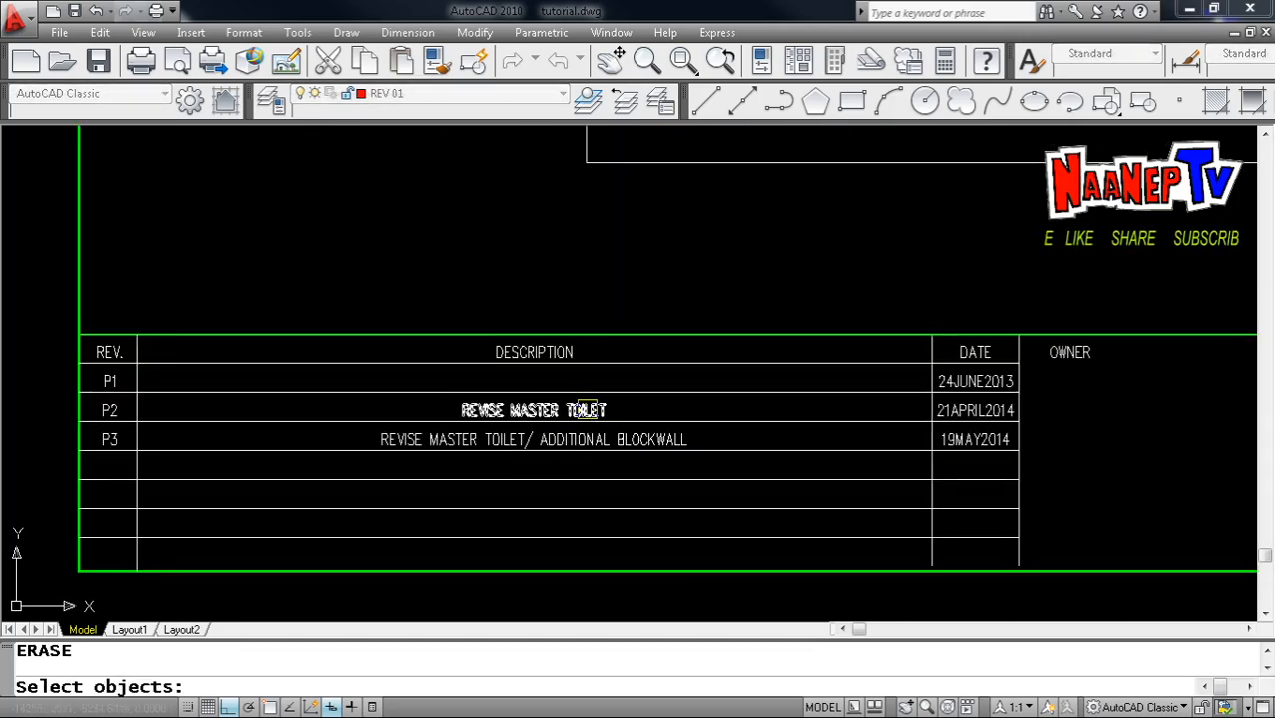
Cancel the repeated Erase command and undo the last erasure in the revision table
key("Escape")
type("U")
key("Return")
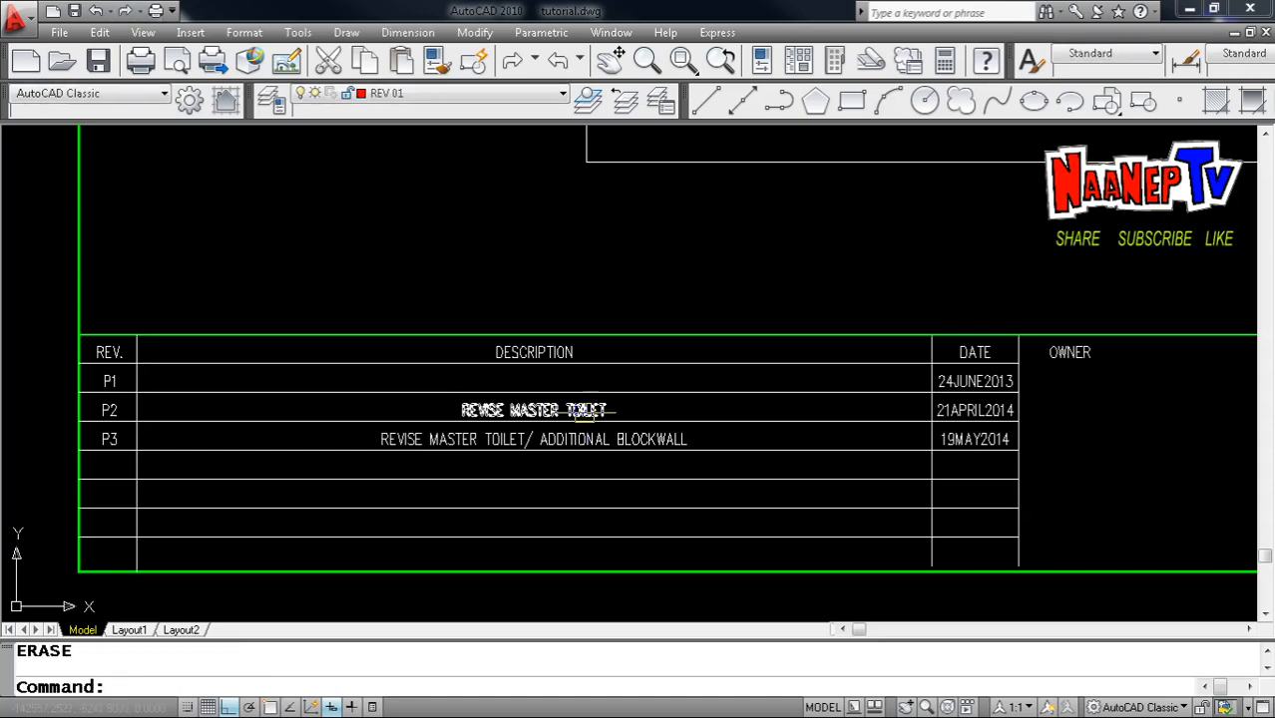
Examine the revision table's description and date entries, and the overall placement of the floor plan within the title block sheet
scroll(584, 410, "down", 3)
scroll(583, 418, "up", 5)
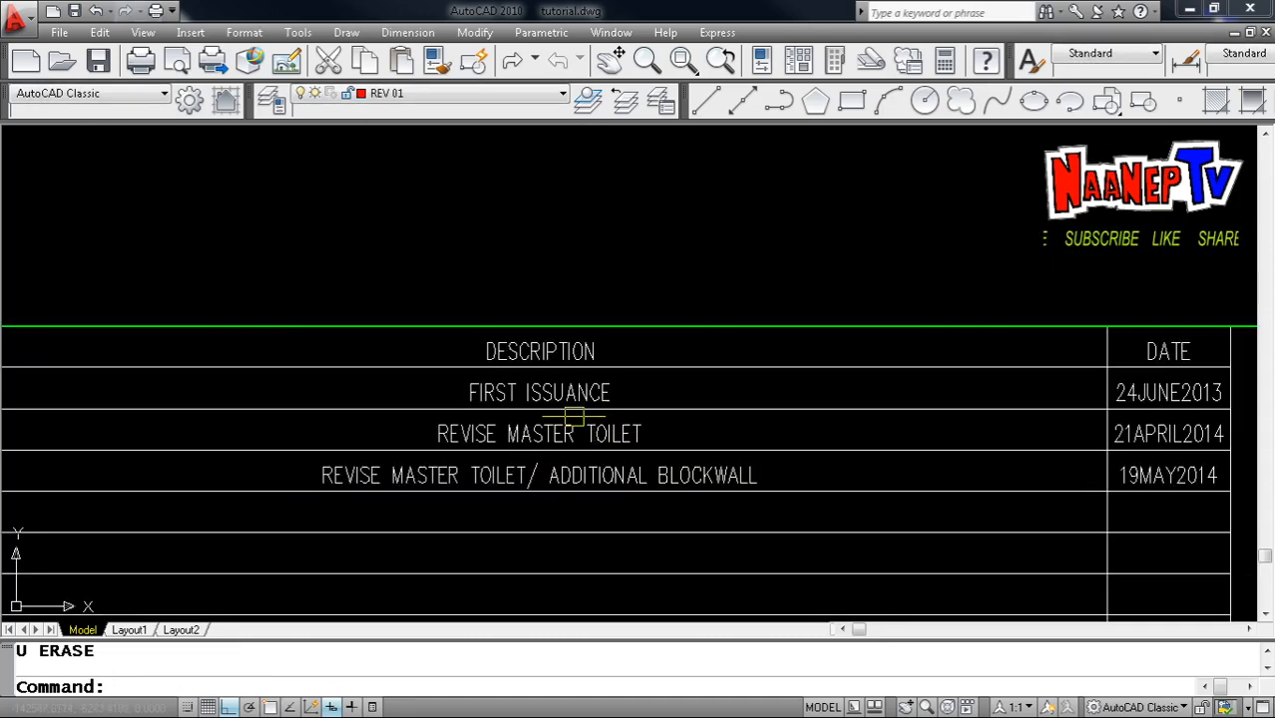
scroll(583, 418, "down", 4)
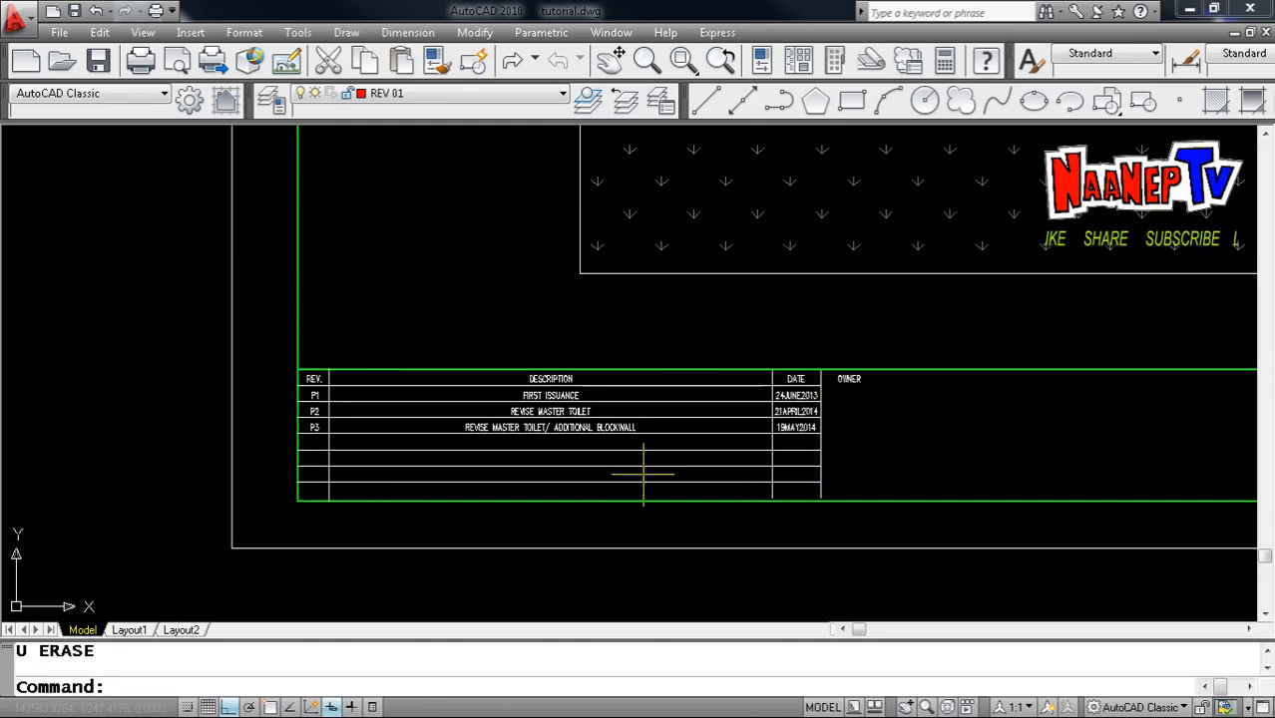
scroll(566, 439, "up", 2)
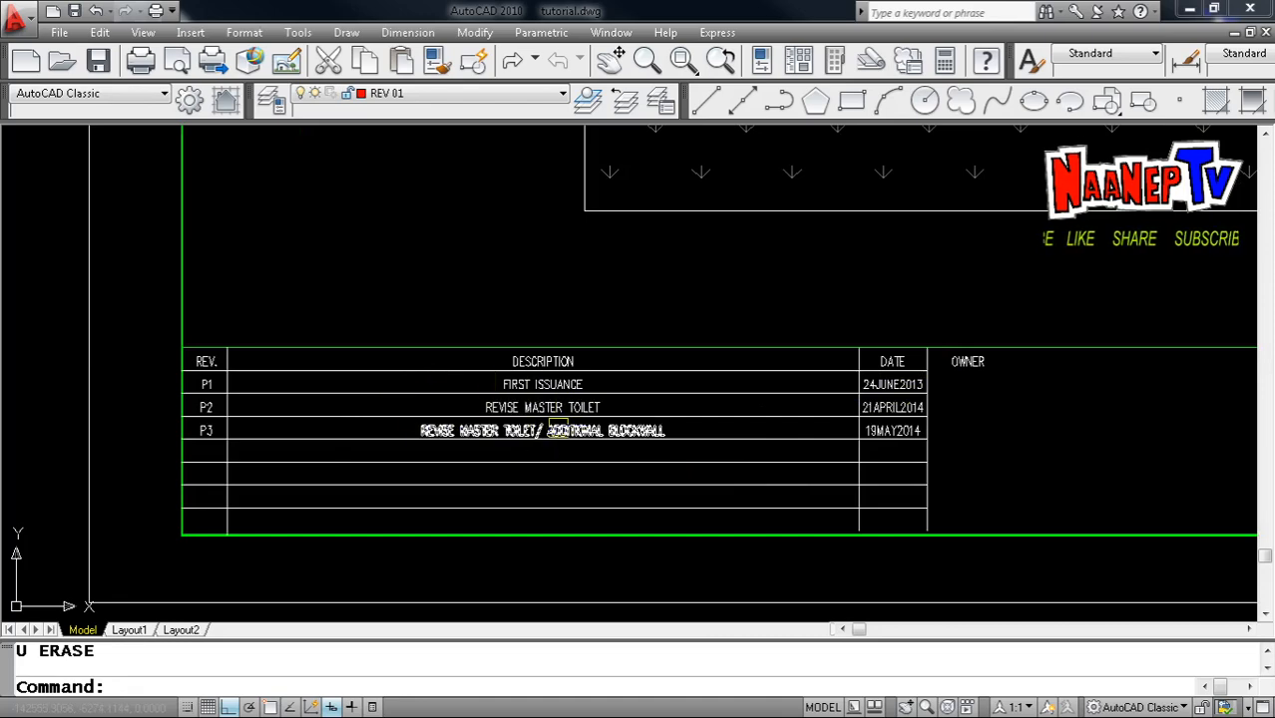
scroll(499, 429, "down", 1)
scroll(525, 430, "down", 6)
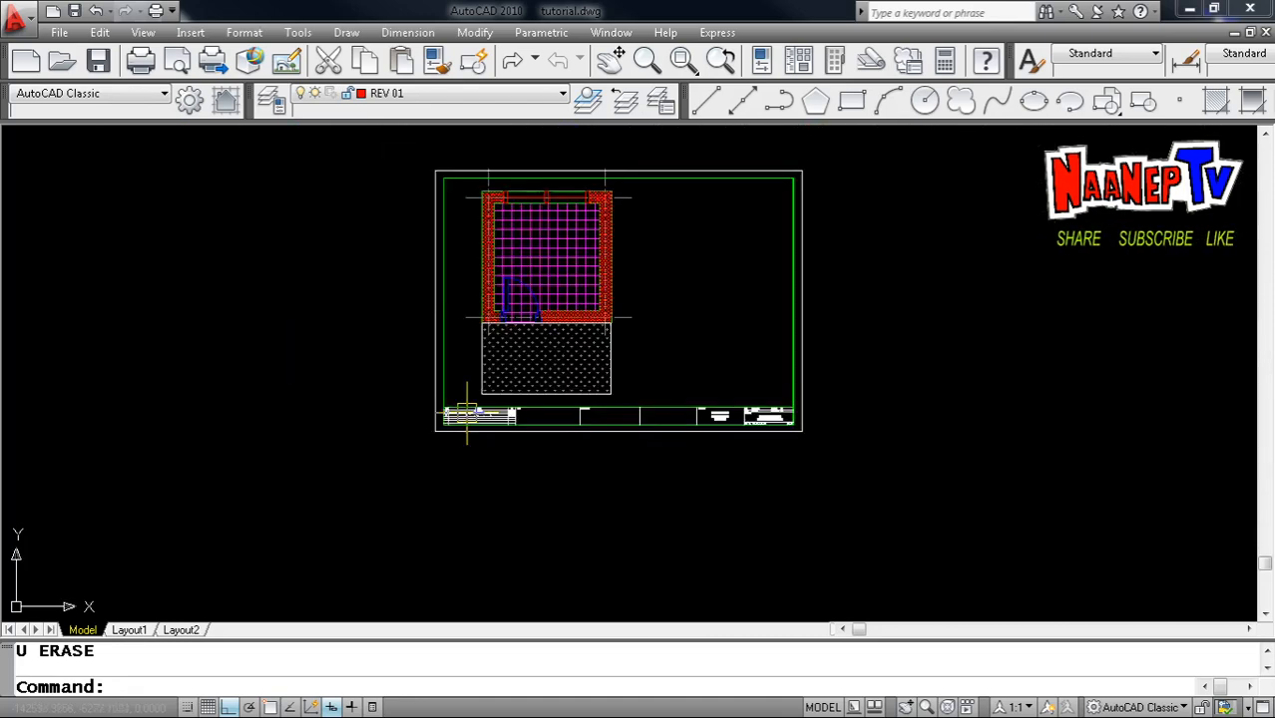
scroll(501, 402, "up", 2)
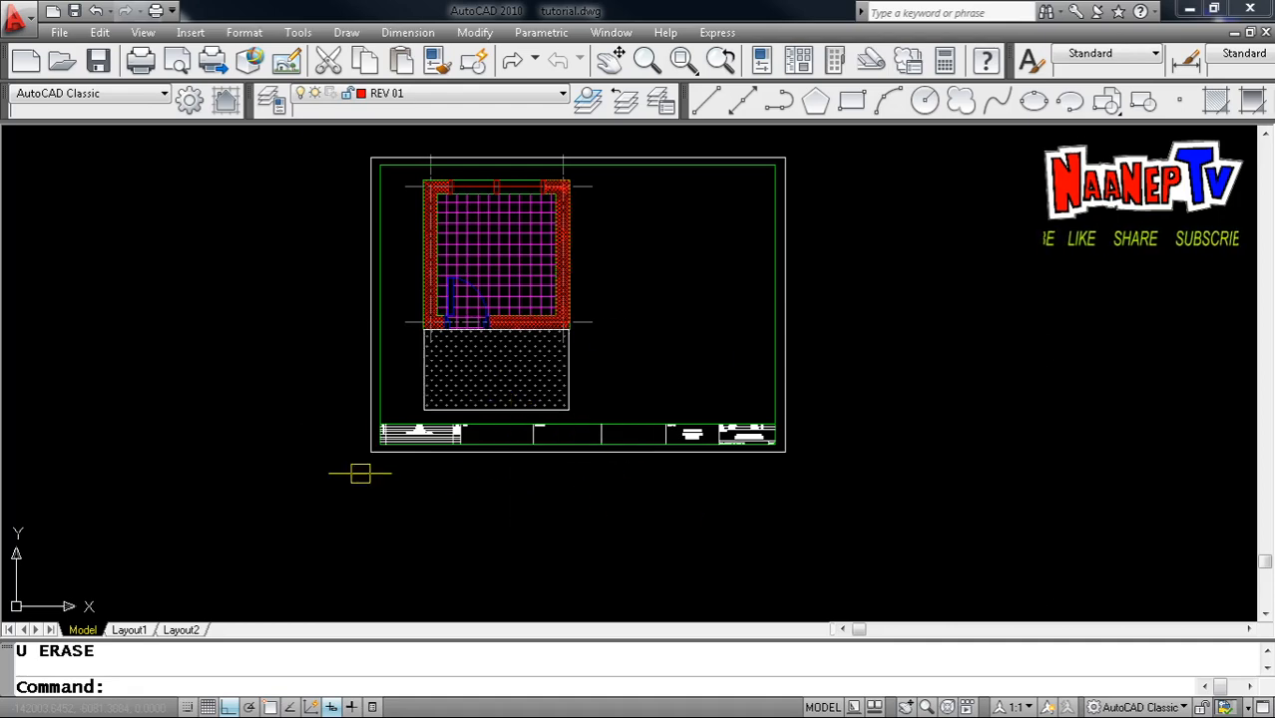
scroll(604, 421, "down", 4)
scroll(611, 436, "up", 3)
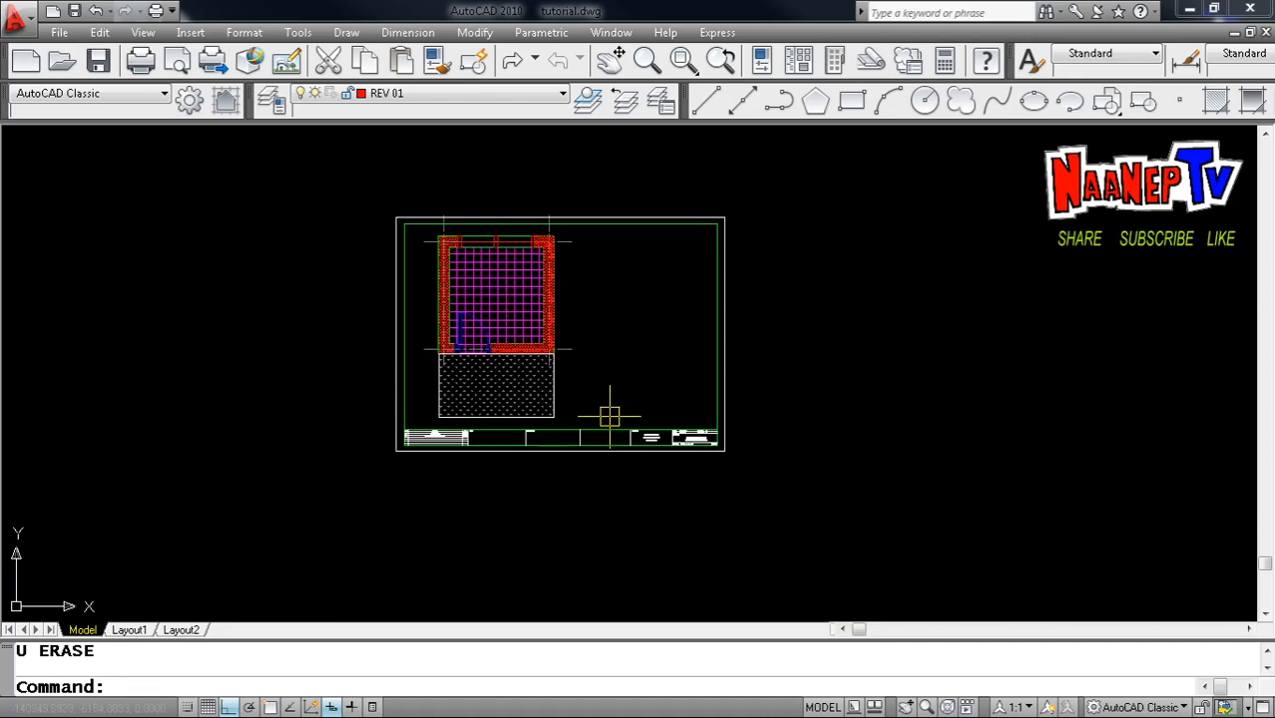
scroll(607, 421, "up", 2)
scroll(610, 421, "down", 4)
scroll(573, 426, "up", 3)
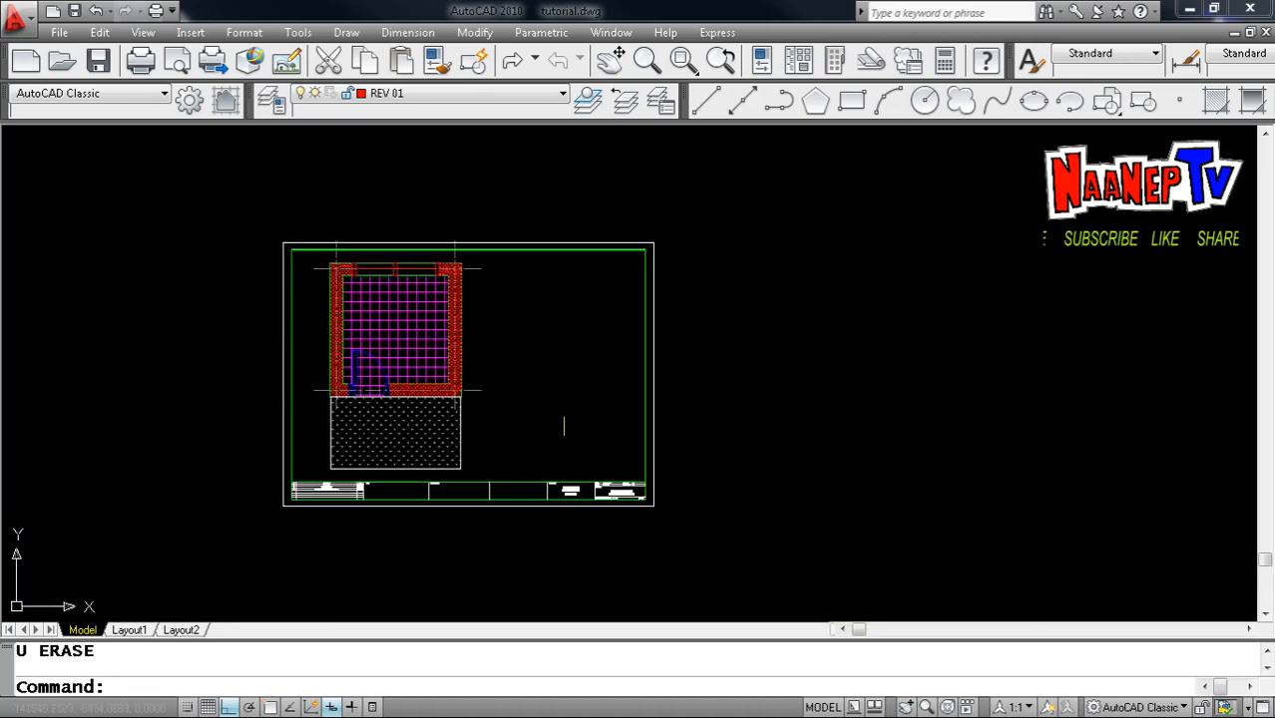
scroll(572, 426, "up", 2)
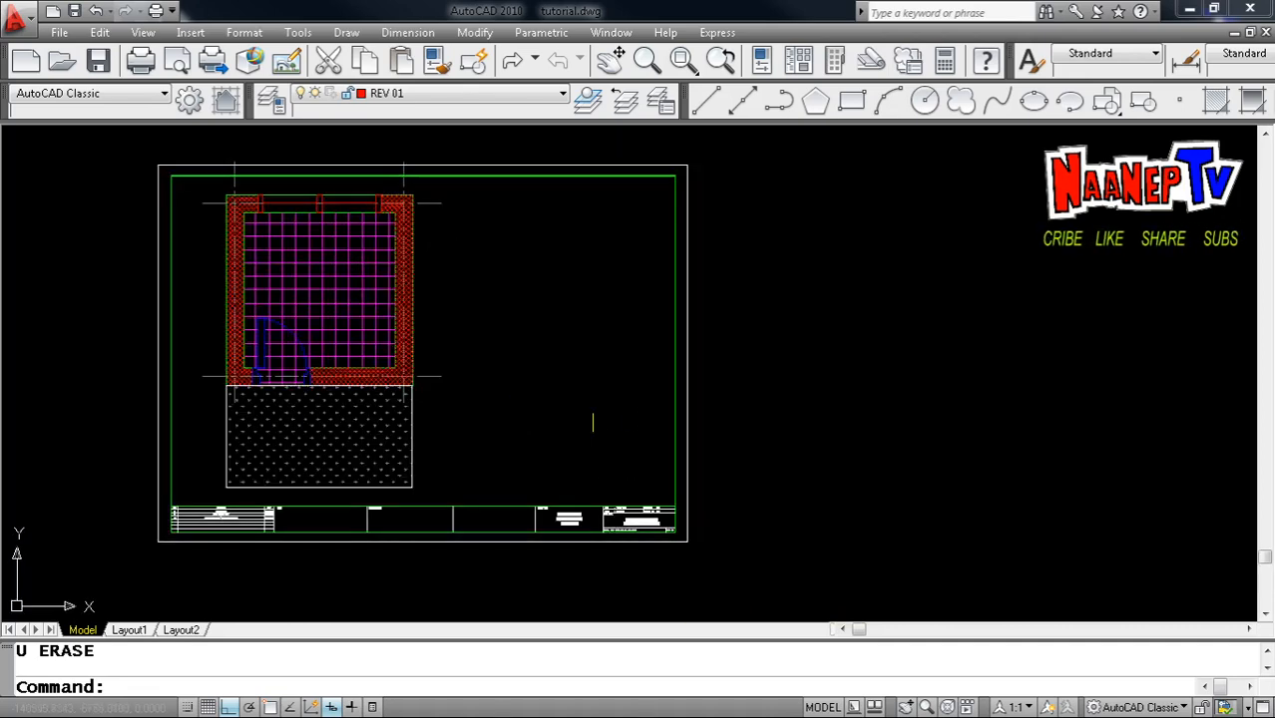